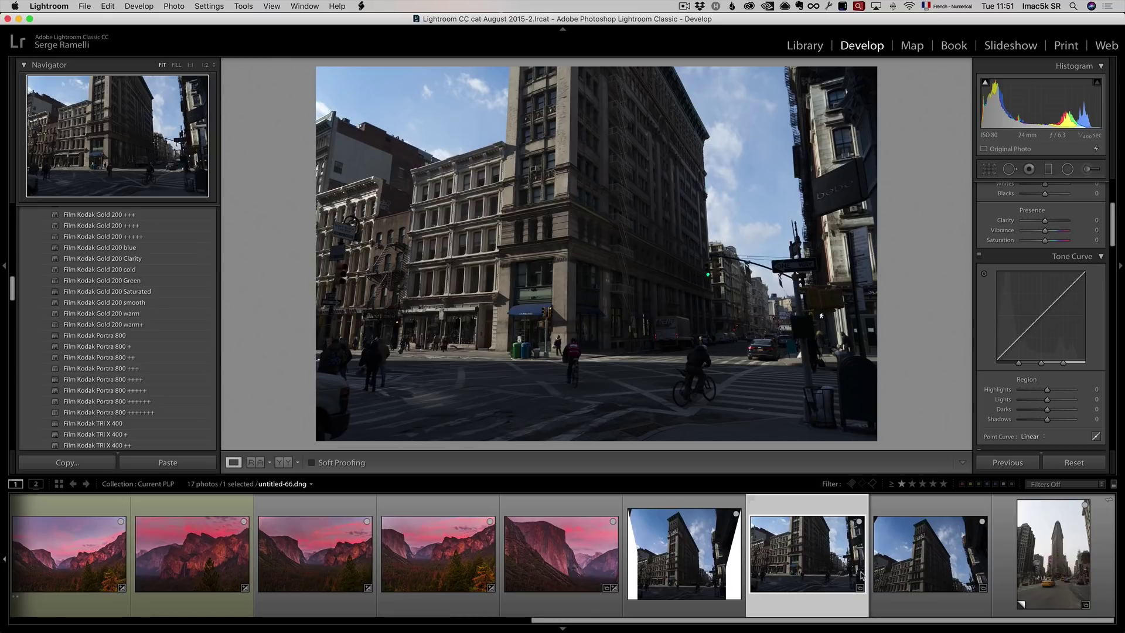
- Select untitled-67 and its neighbouring shot and open the Panorama merge preview
left_click(932, 565)
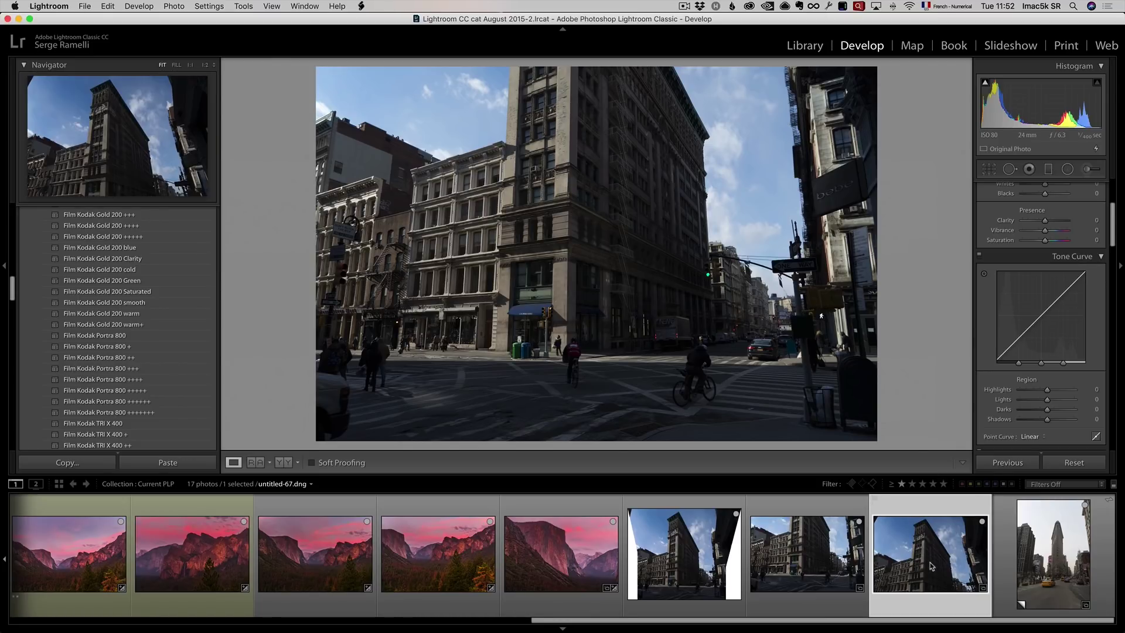
left_click(794, 557, "super")
right_click(796, 547)
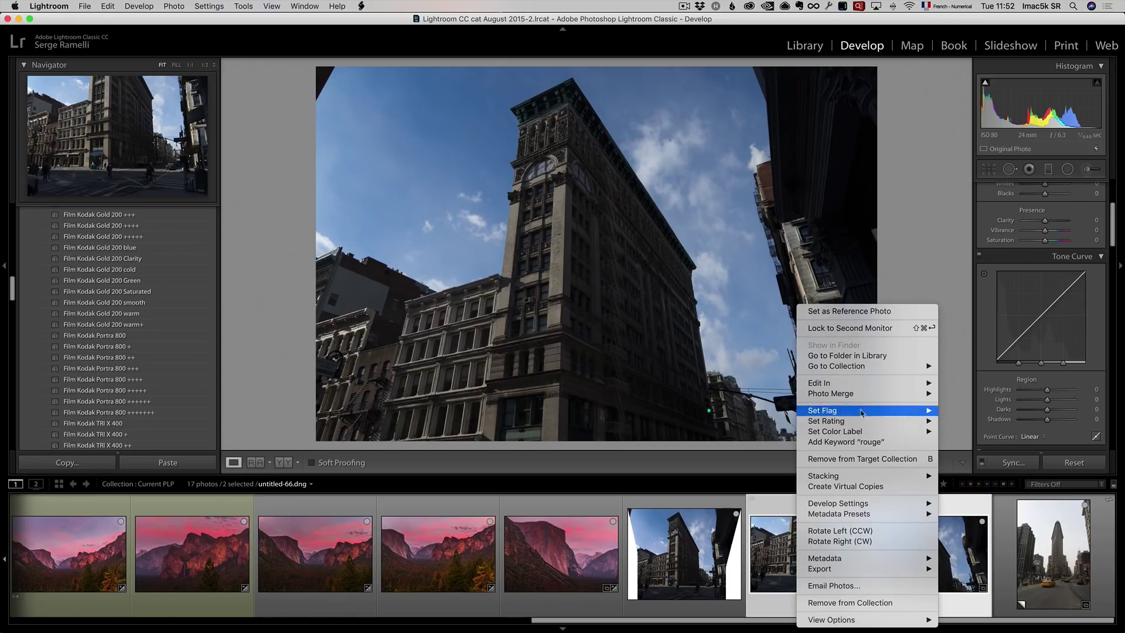
mouse_move(868, 394)
left_click(972, 403)
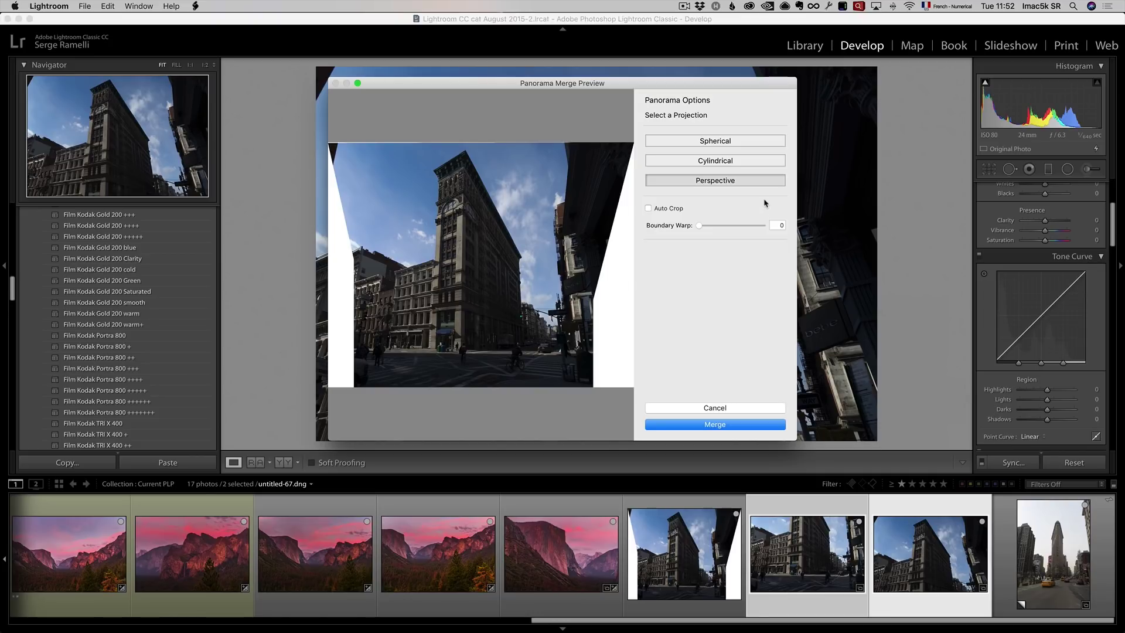
- Compare Cylindrical, Spherical and Perspective projections, leave Auto Crop off, and merge with Perspective
left_click(709, 162)
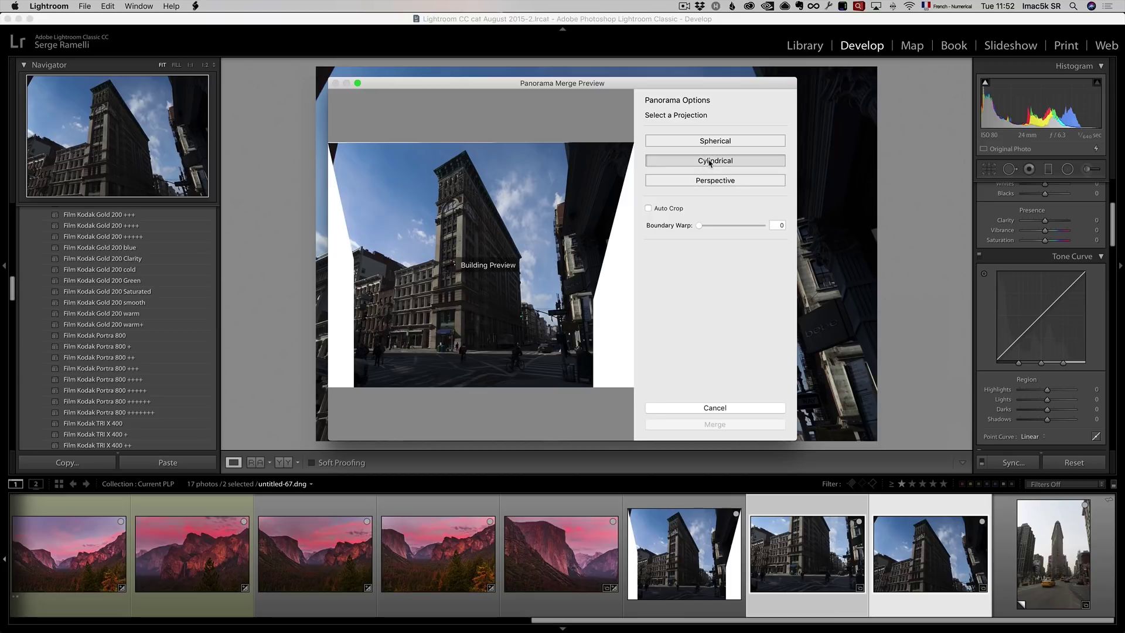
left_click(715, 142)
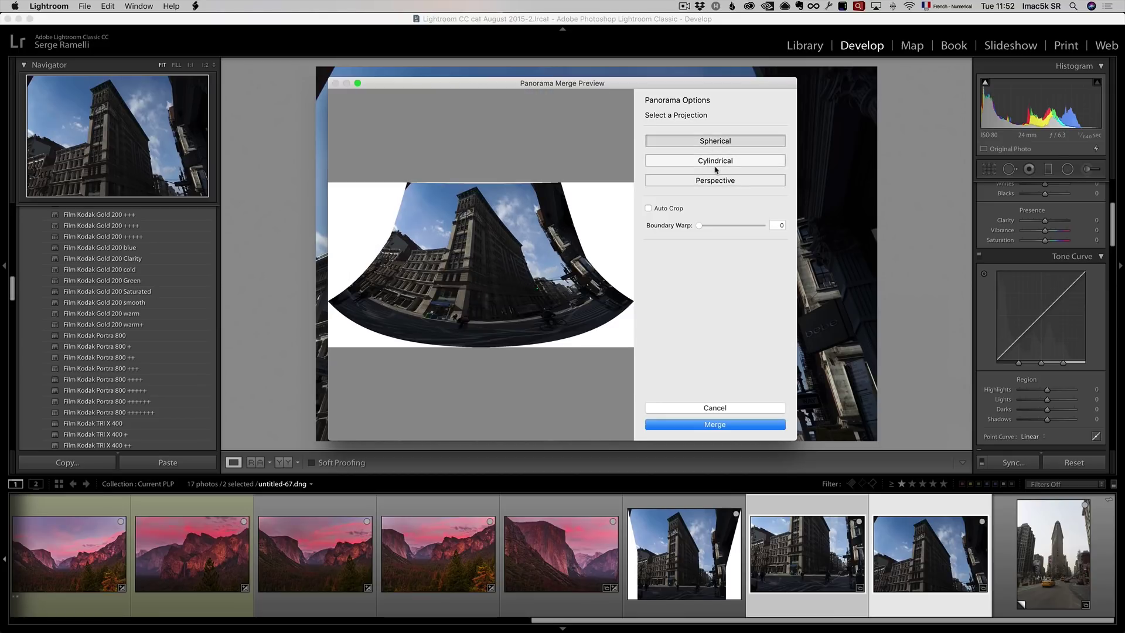
left_click(713, 183)
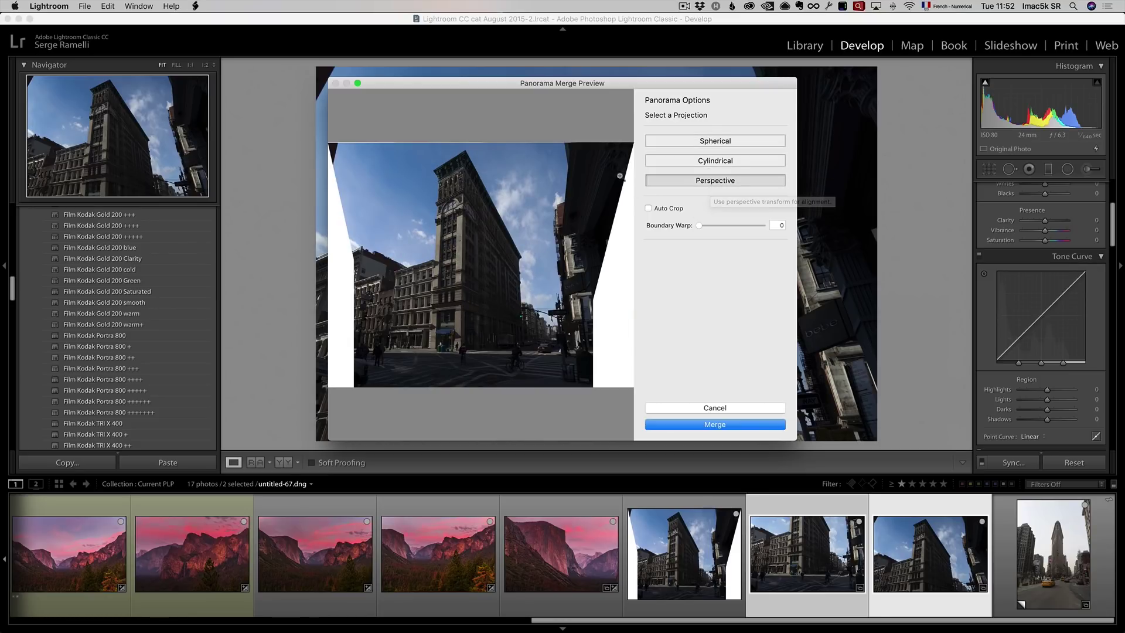
left_click(679, 210)
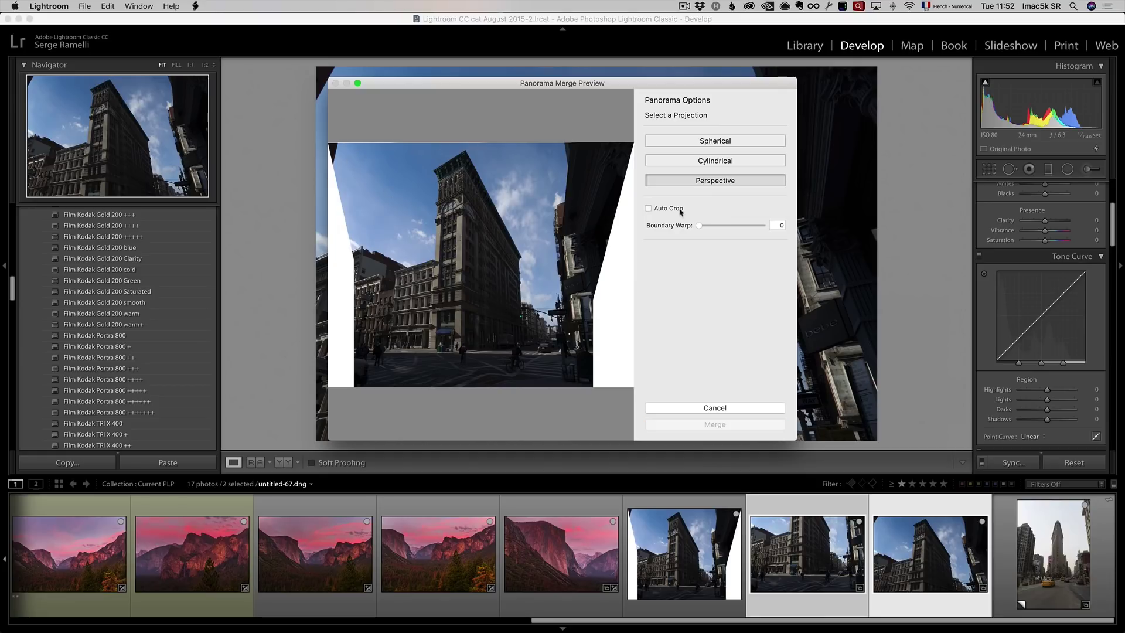
left_click(680, 210)
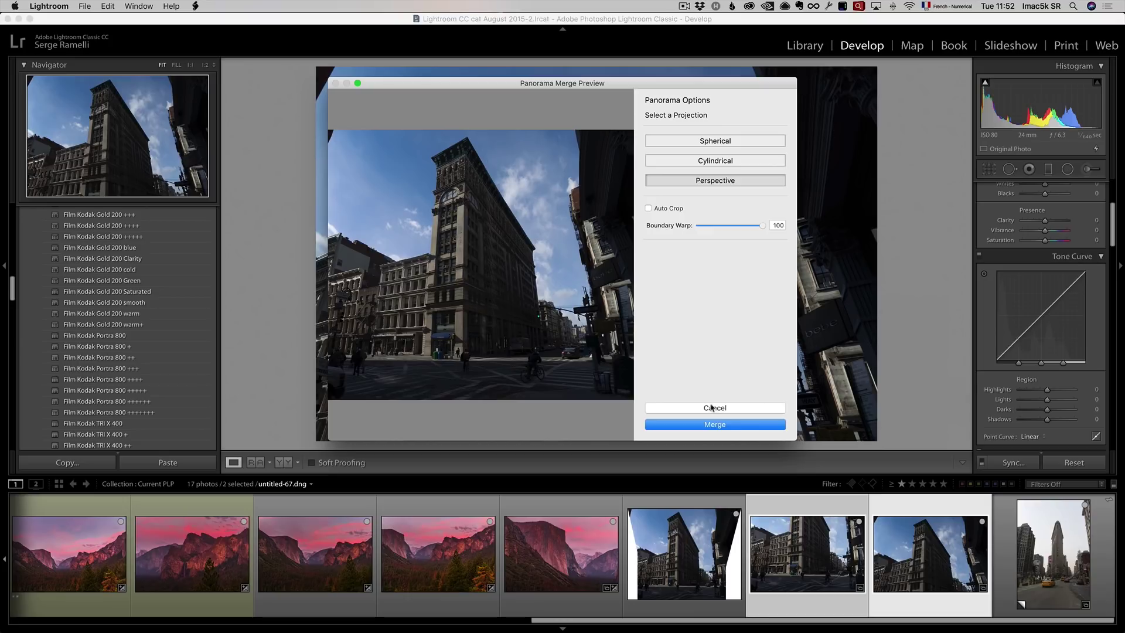
left_click(726, 425)
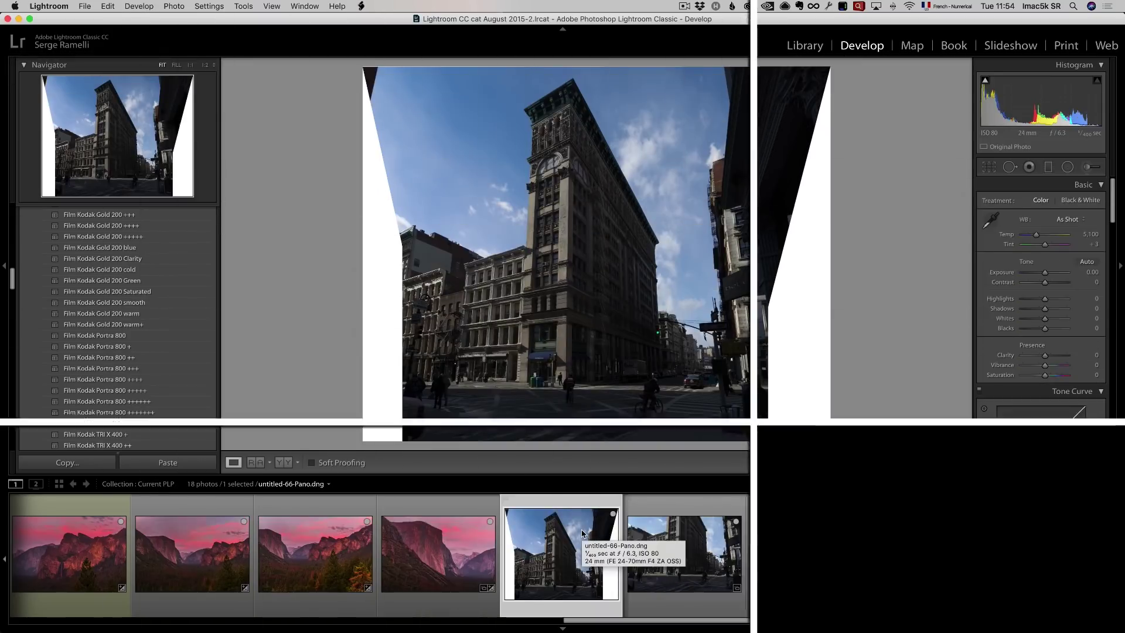
scroll(1025, 284, "down", 10)
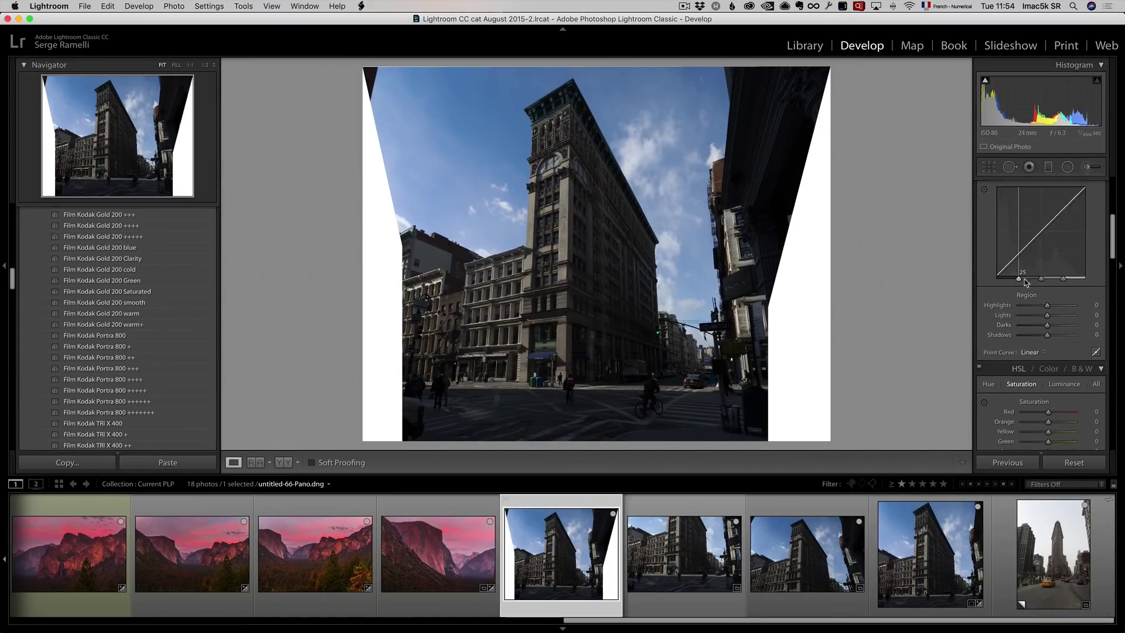
scroll(1025, 287, "down", 6)
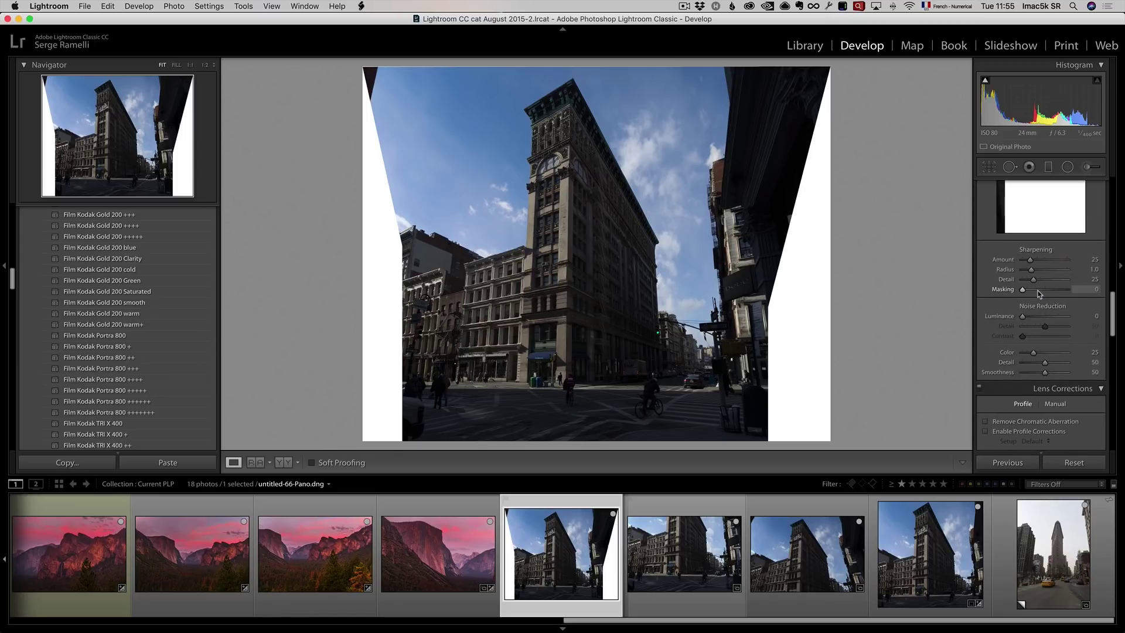
scroll(1038, 293, "down", 8)
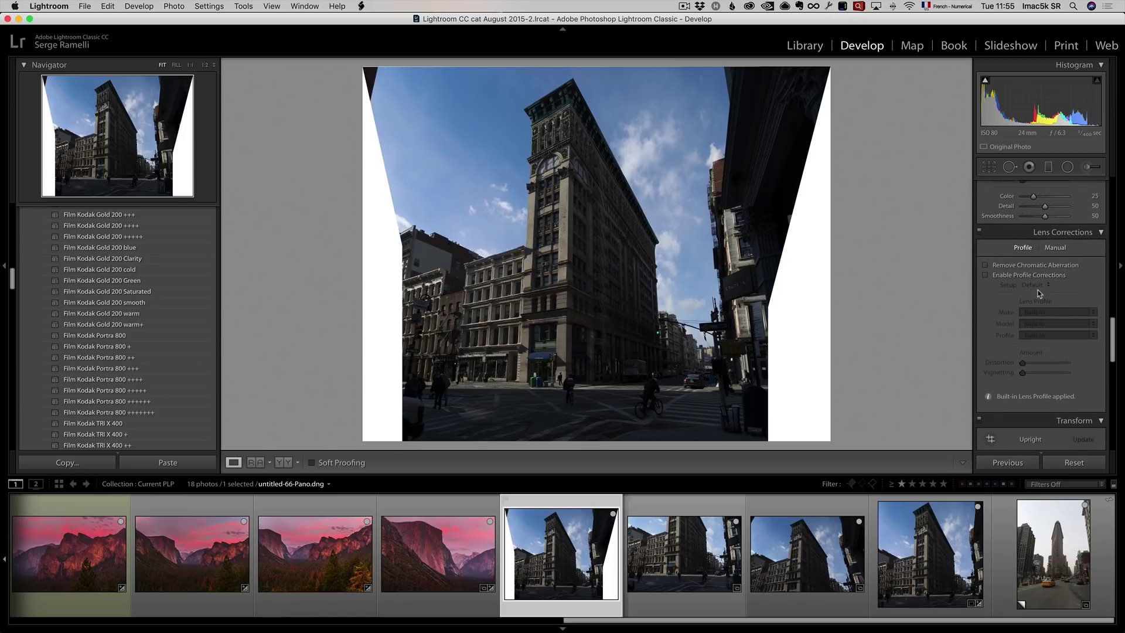
scroll(1039, 293, "down", 3)
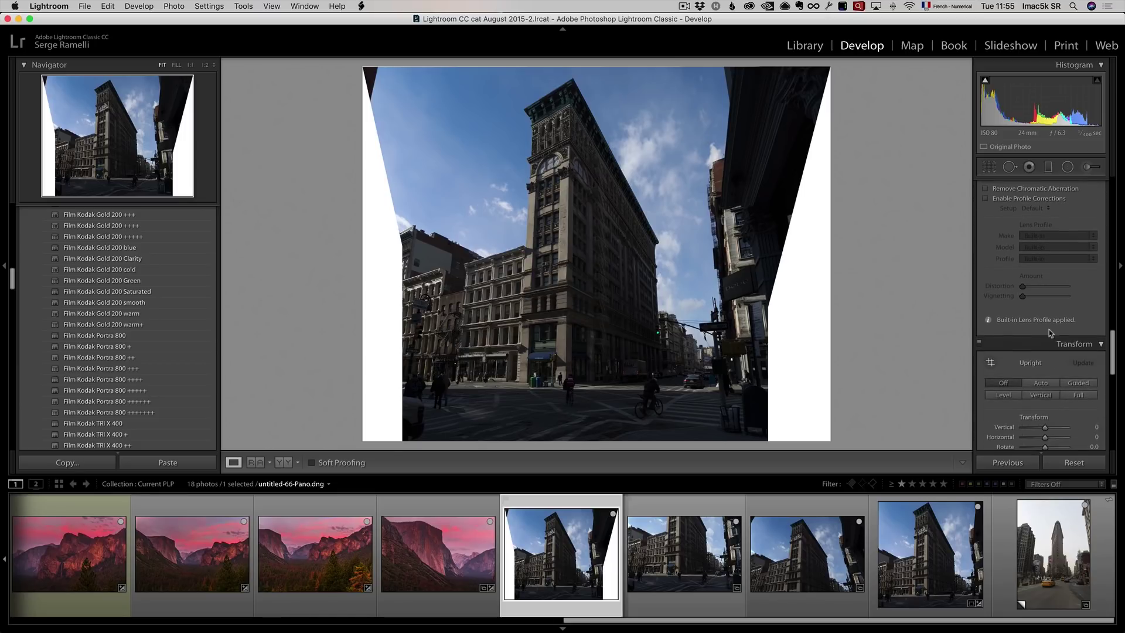
left_click(1040, 383)
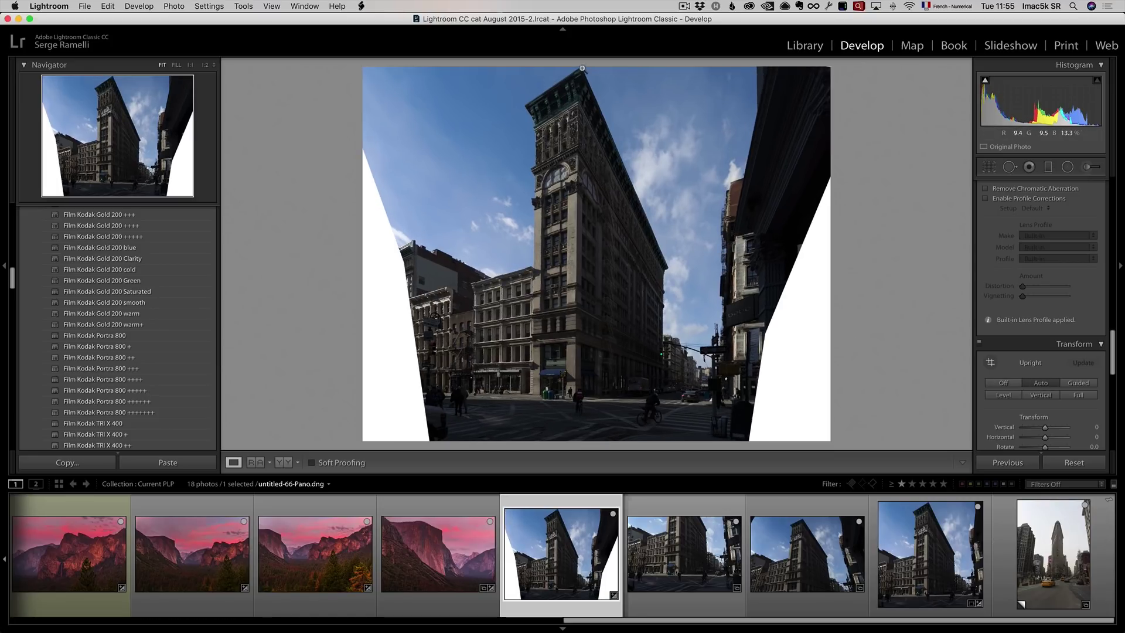
left_click(989, 167)
left_click_drag(833, 256, 786, 256)
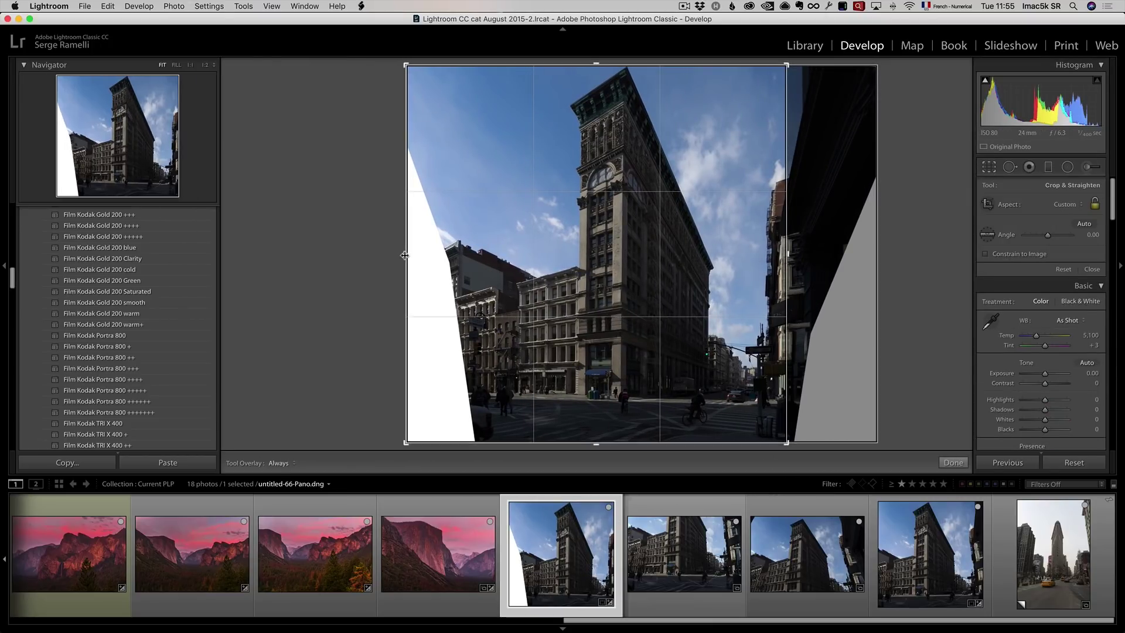
left_click_drag(404, 256, 445, 261)
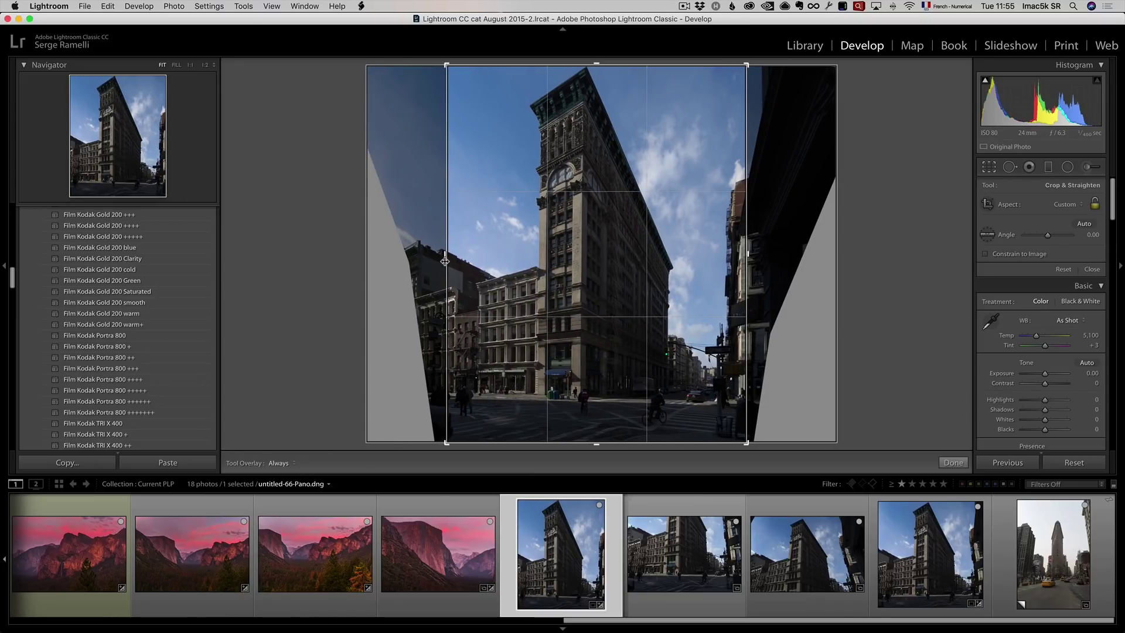
key("Return")
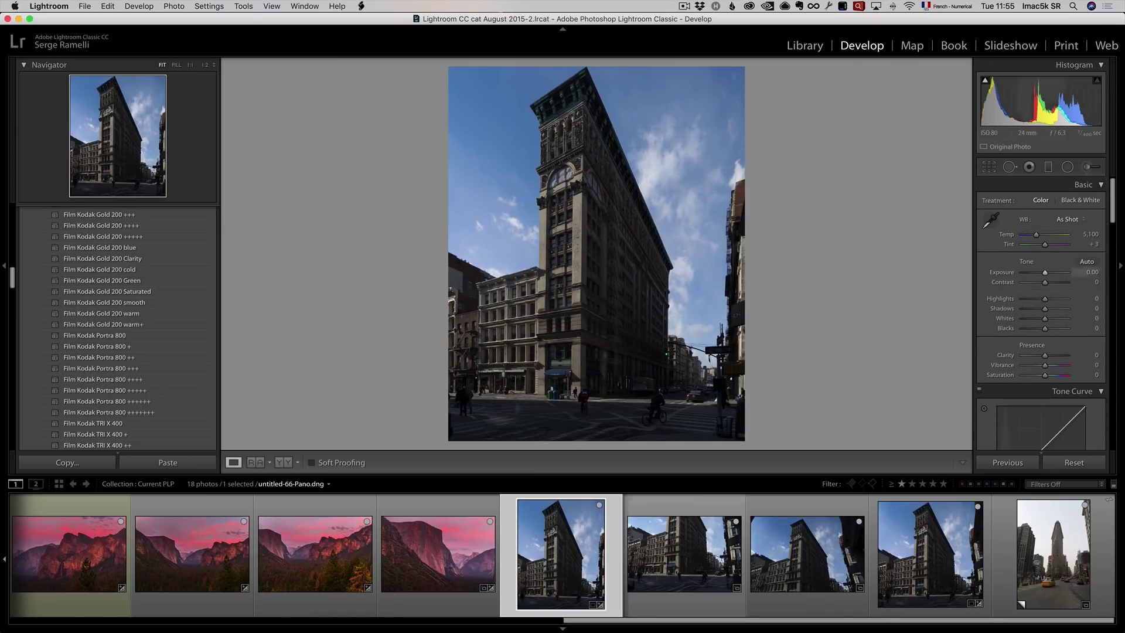
left_click(1075, 462)
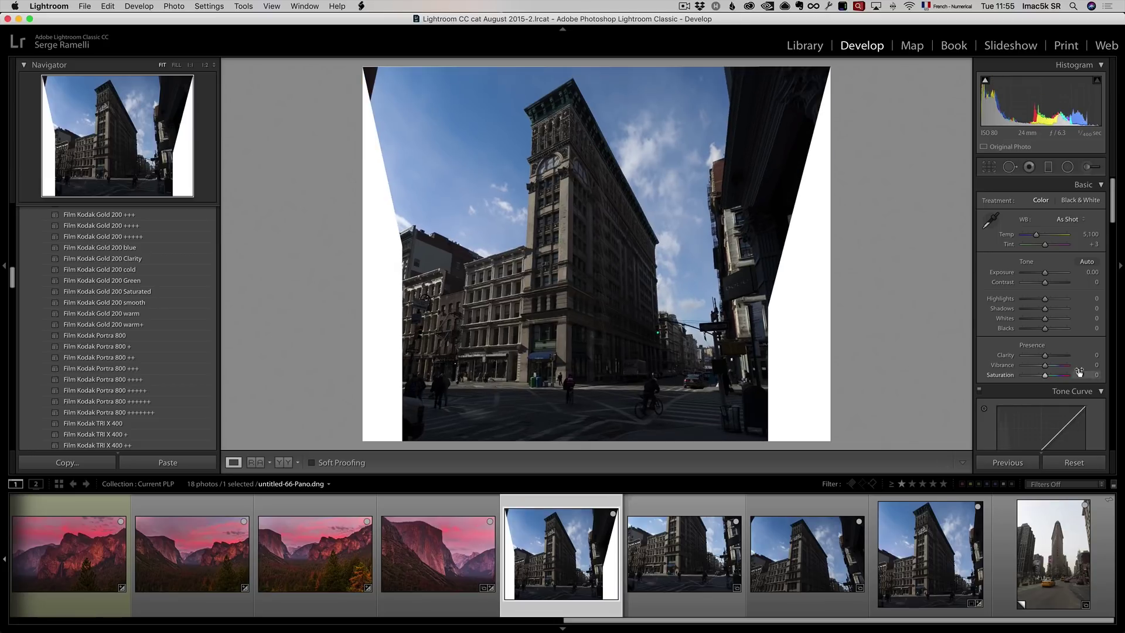
- Apply Guided Upright with vertical guides on the building's left and right edges
scroll(1079, 371, "down", 5)
scroll(1078, 372, "down", 8)
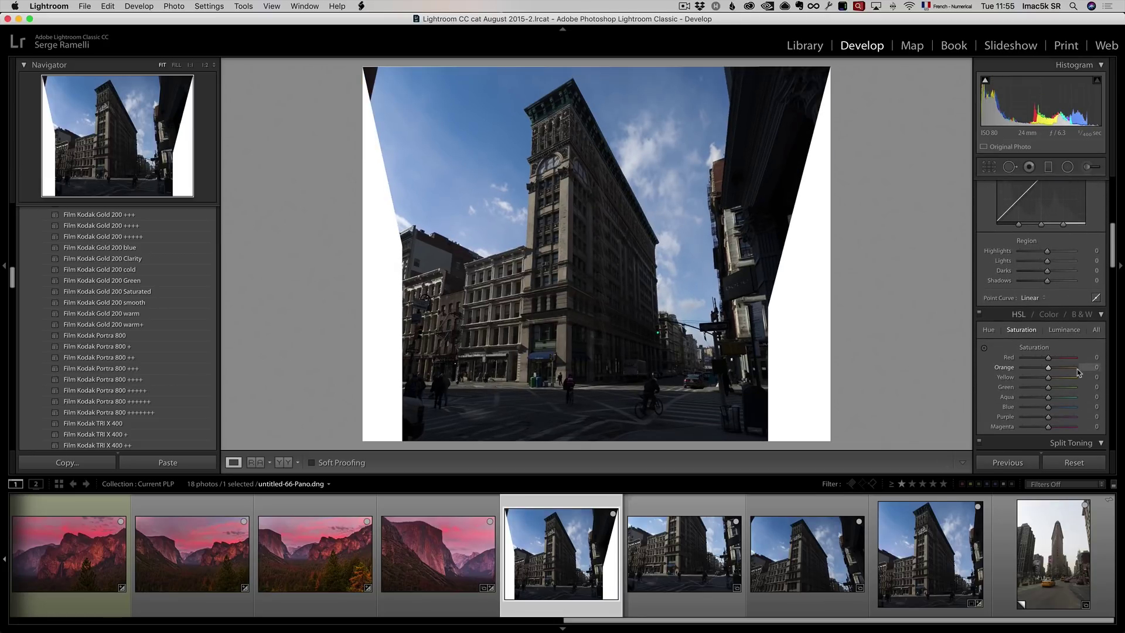
scroll(1077, 372, "down", 6)
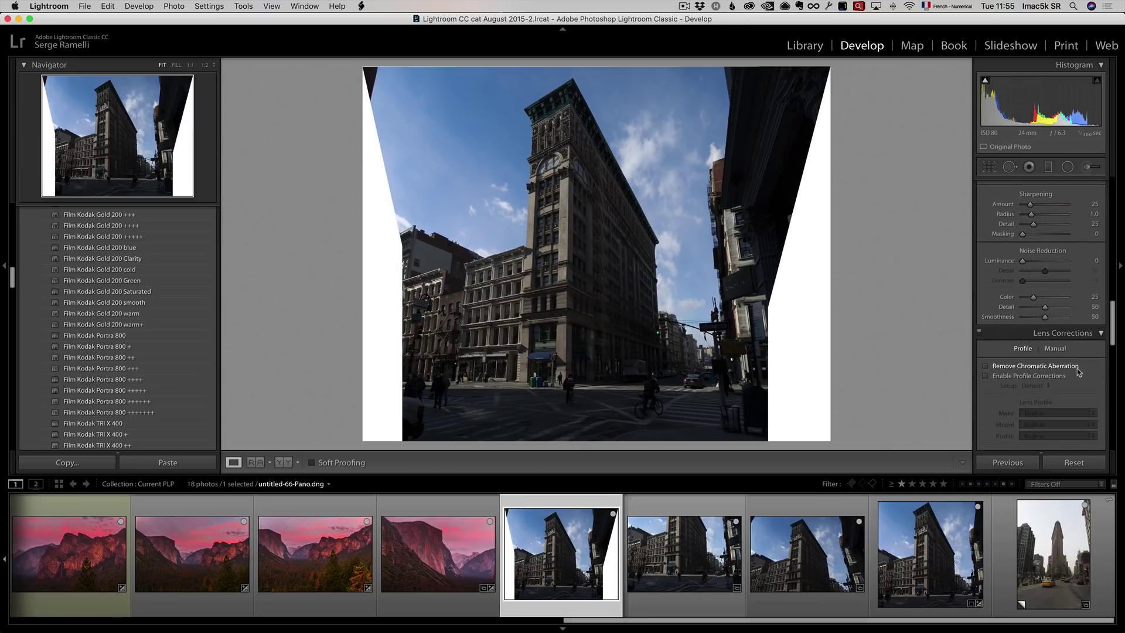
left_click(1078, 340)
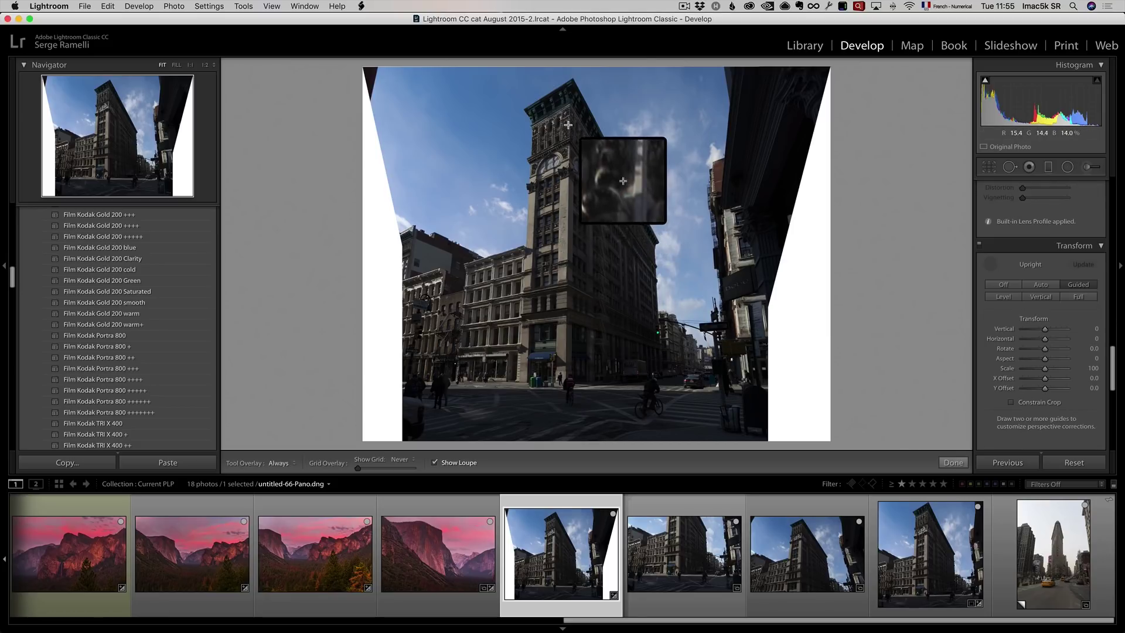
left_click_drag(568, 124, 566, 315)
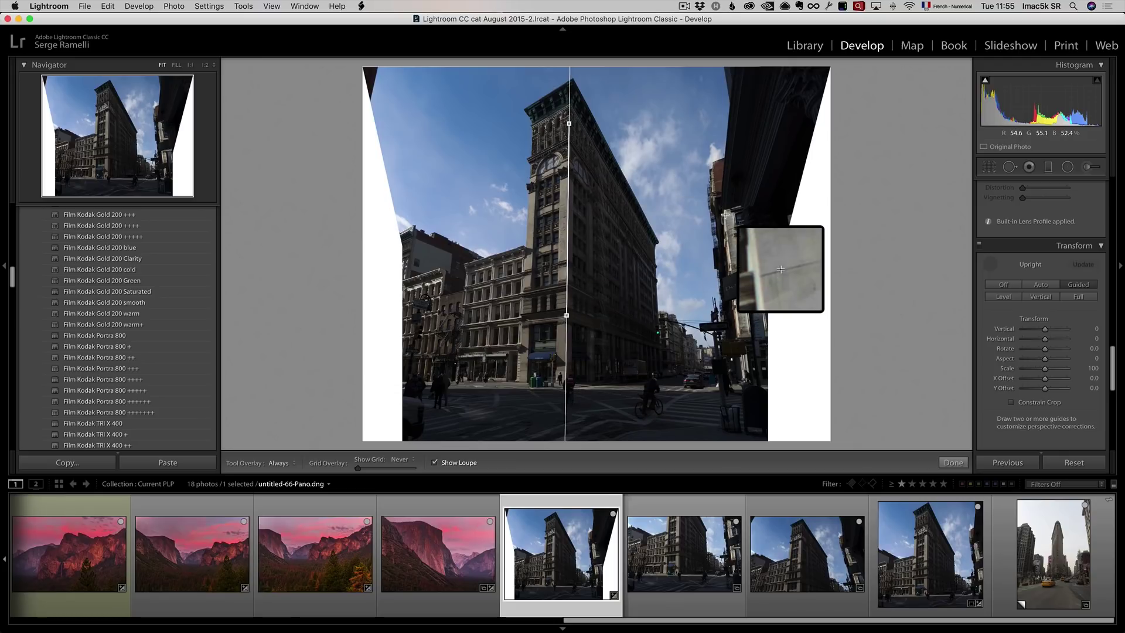
left_click_drag(726, 215, 738, 335)
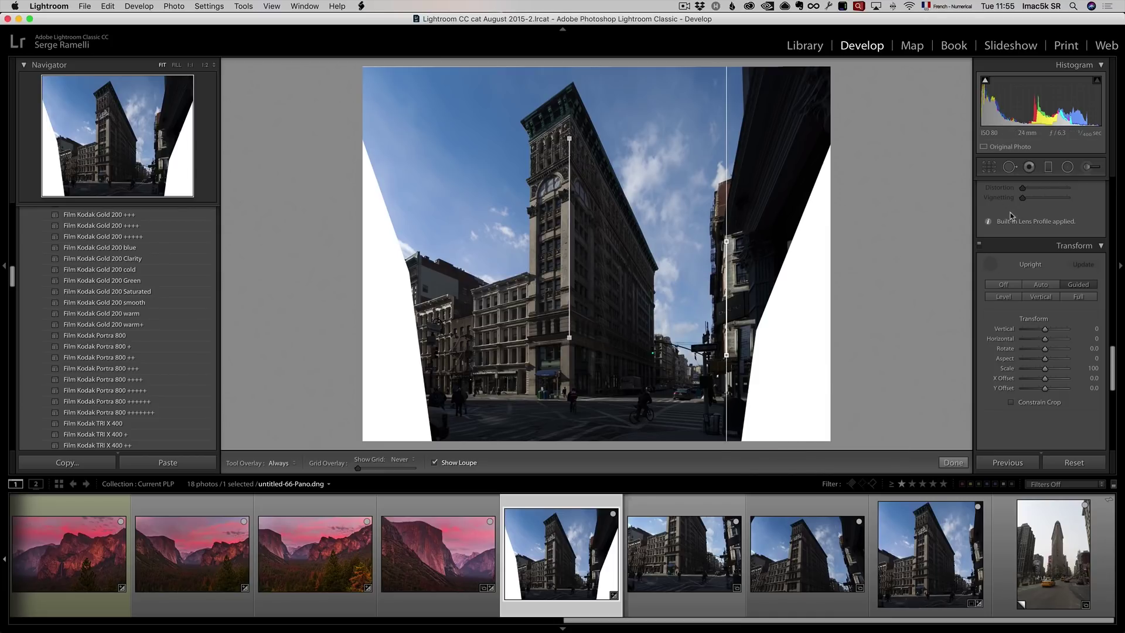
- Crop both sides inward to a tall frame without white borders
left_click(989, 168)
left_click_drag(831, 256, 779, 259)
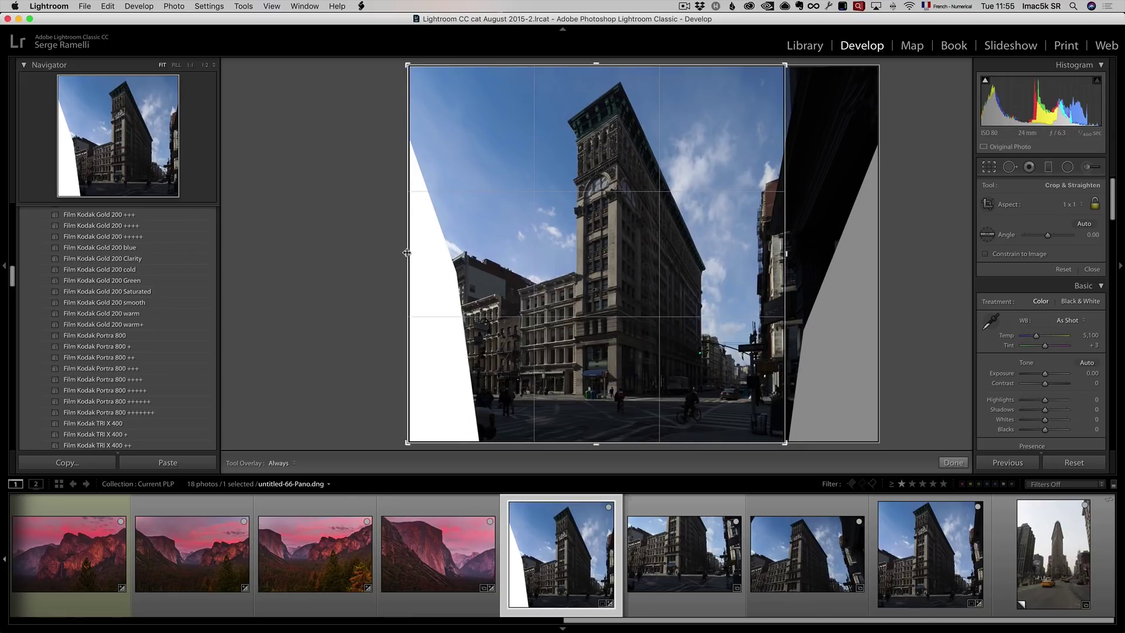
left_click_drag(413, 253, 436, 254)
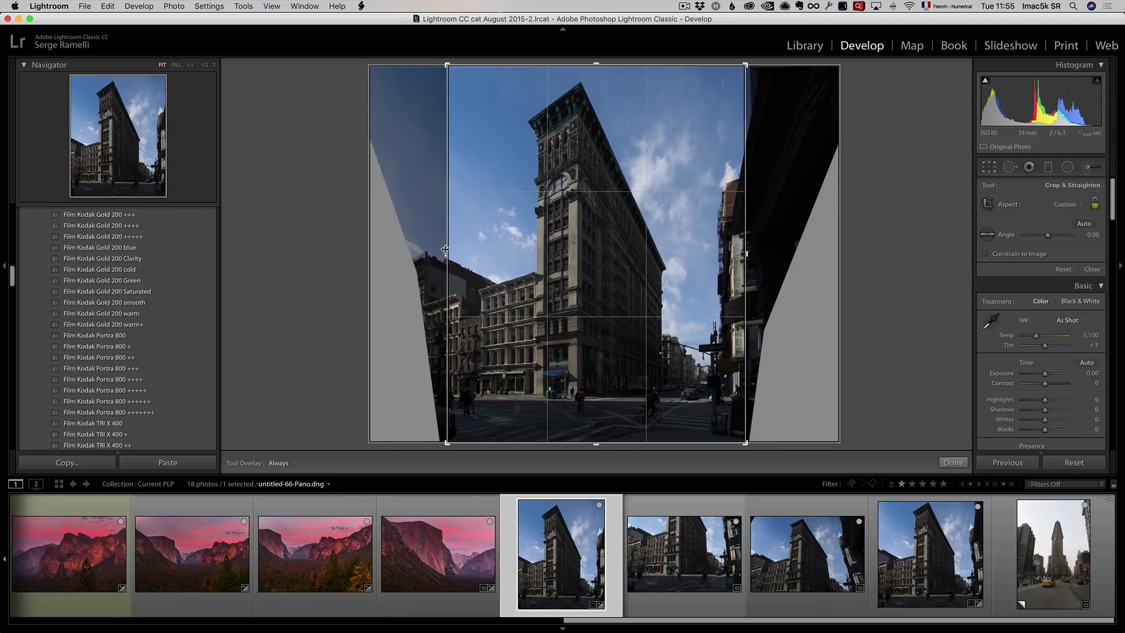
key("Return")
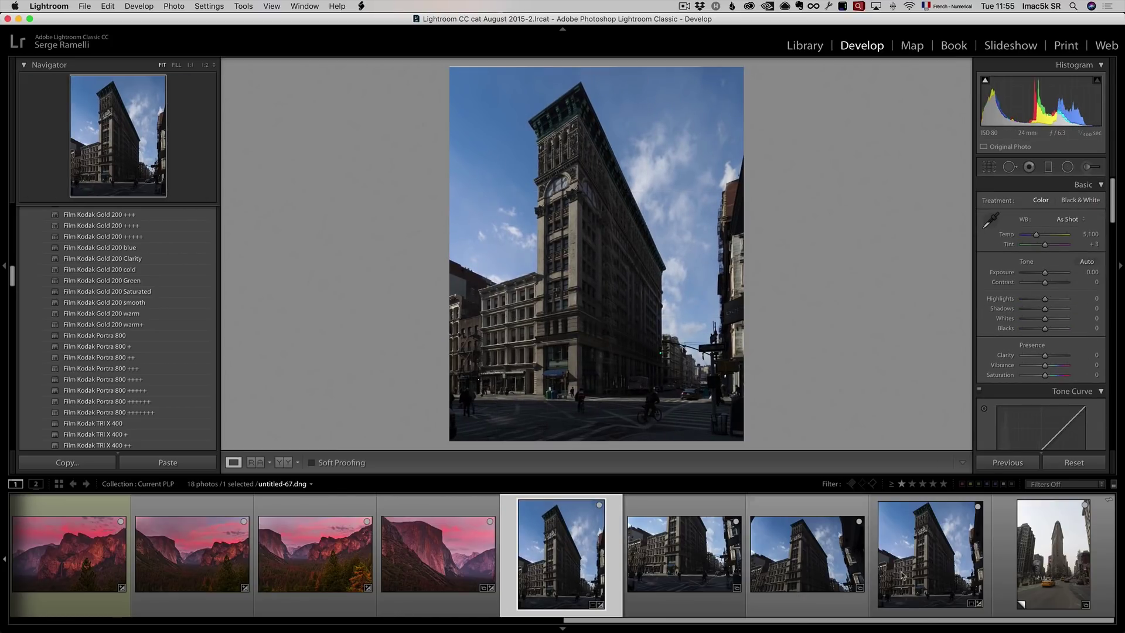
- Compare untitled-67-Pano with untitled-66-Pano, ending on untitled-67-Pano
left_click(928, 559)
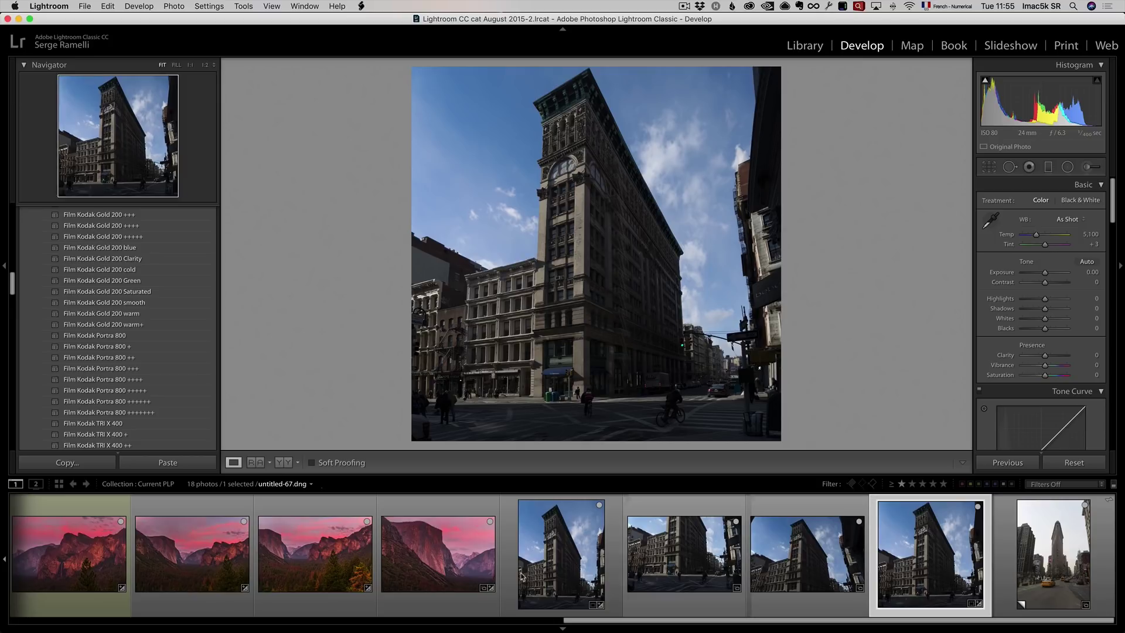
left_click(562, 561)
left_click(909, 564)
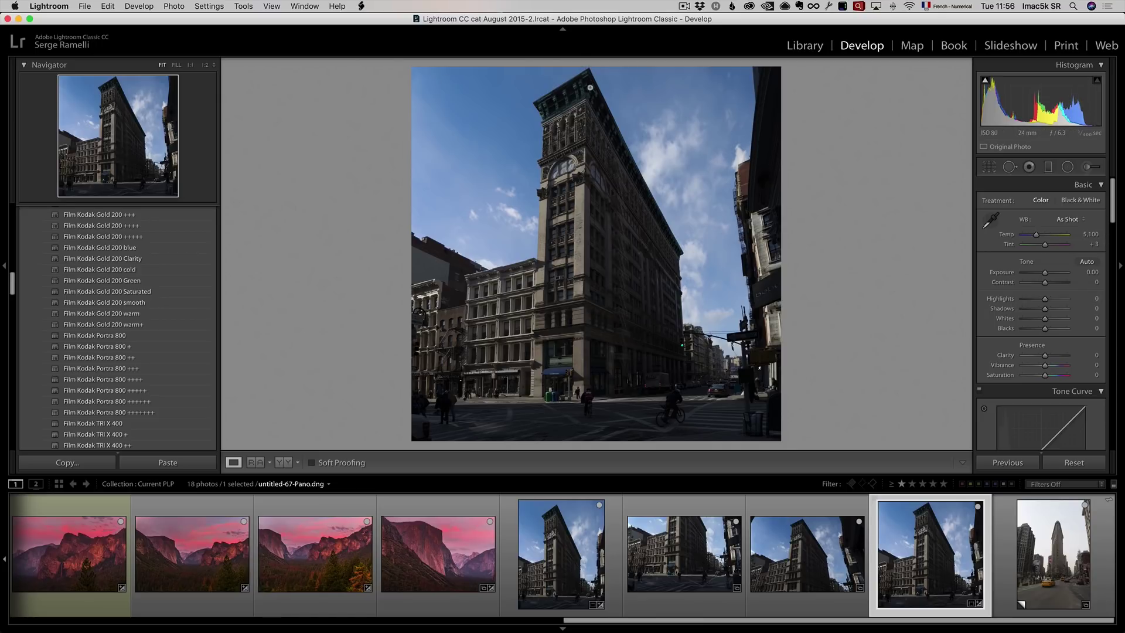
- Reset the panorama, try Auto Upright, then straighten it with two Guided Upright guides
left_click(1072, 462)
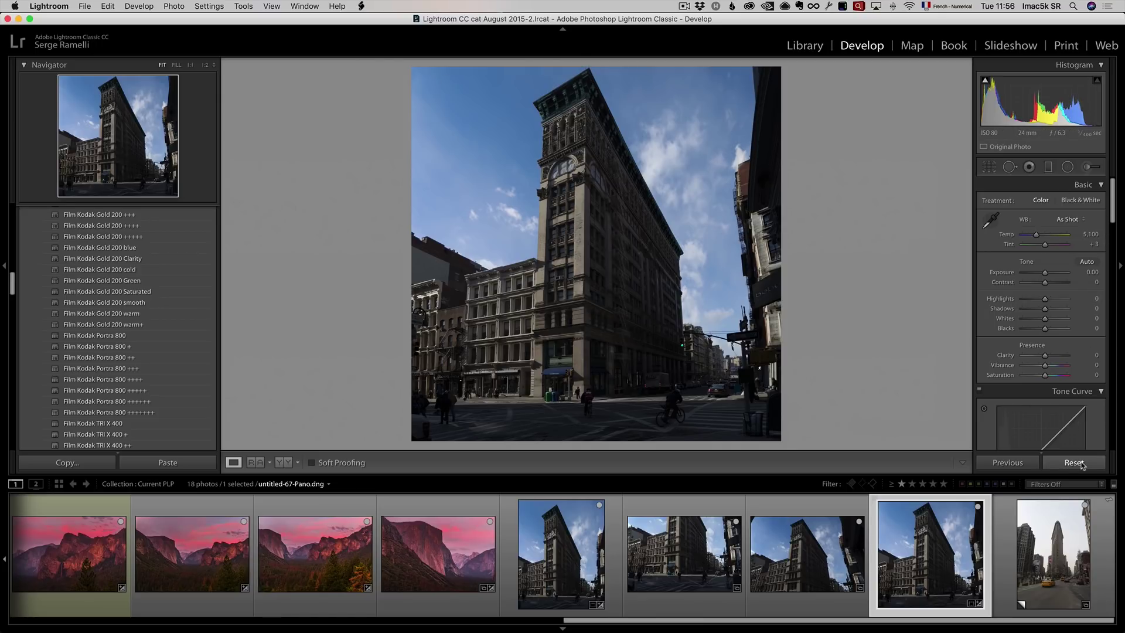
scroll(1033, 199, "down", 8)
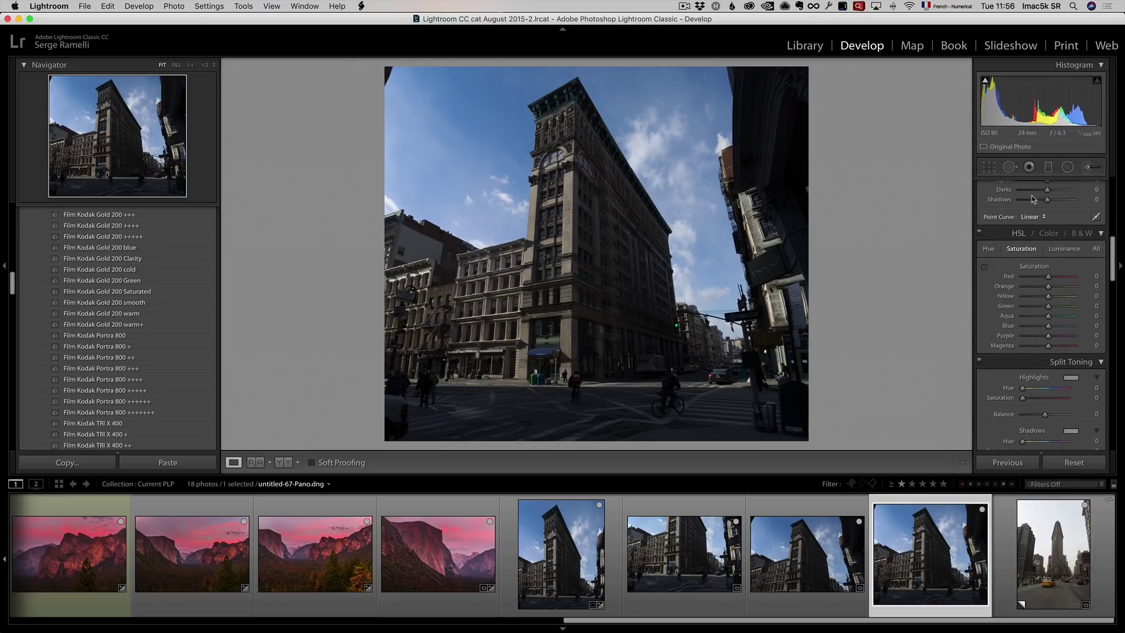
left_click(989, 167)
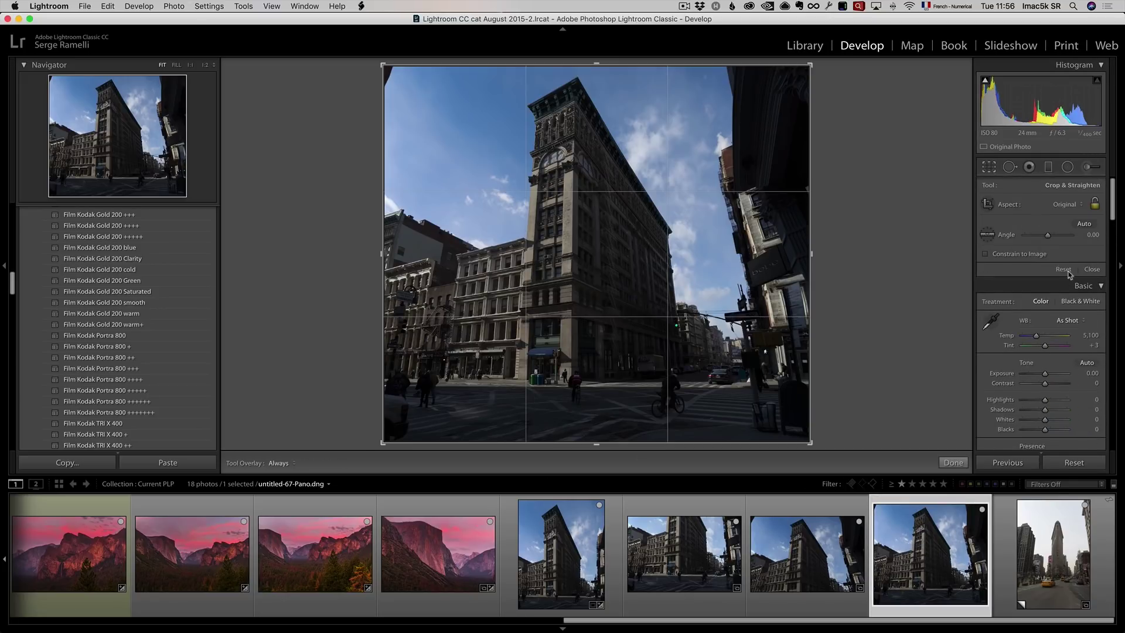
left_click(953, 462)
left_click_drag(1115, 219, 1121, 434)
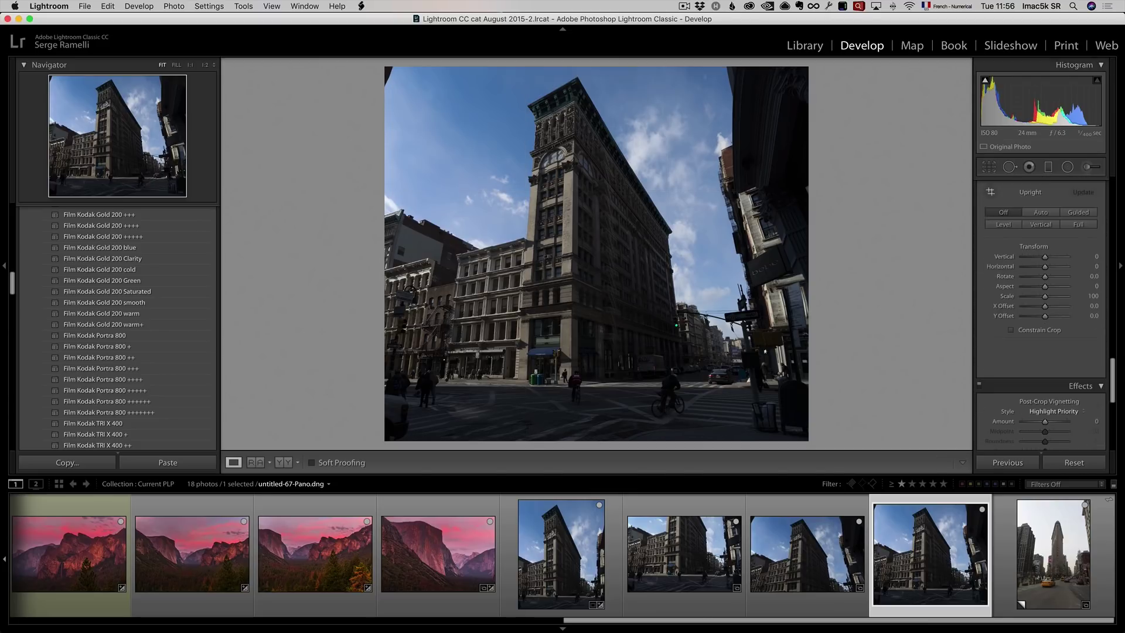
left_click(1040, 213)
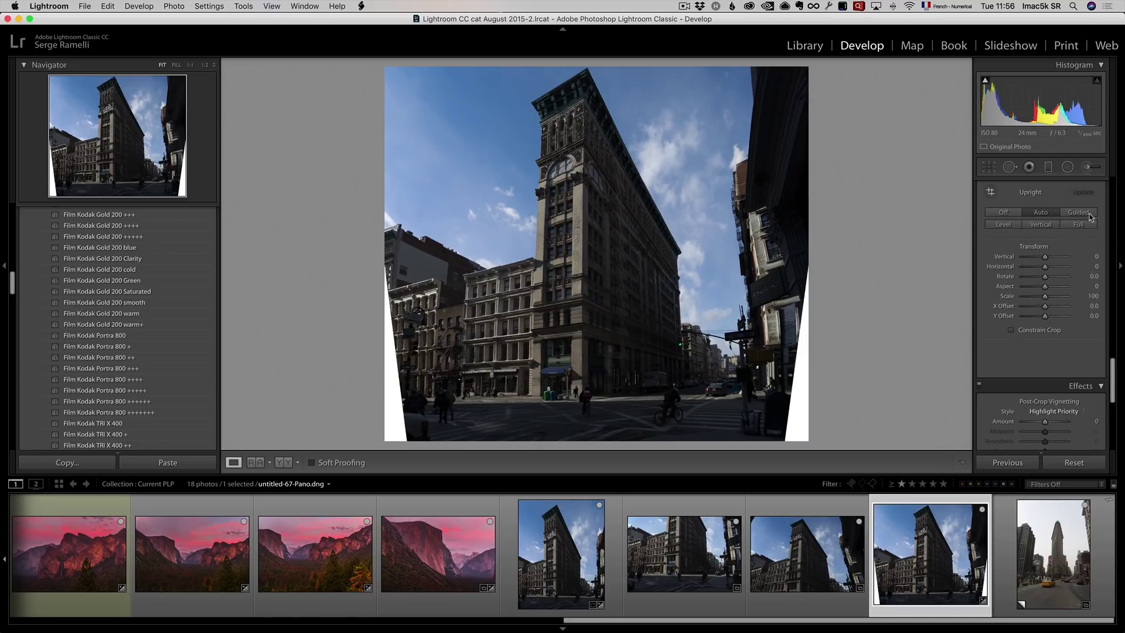
left_click(1077, 213)
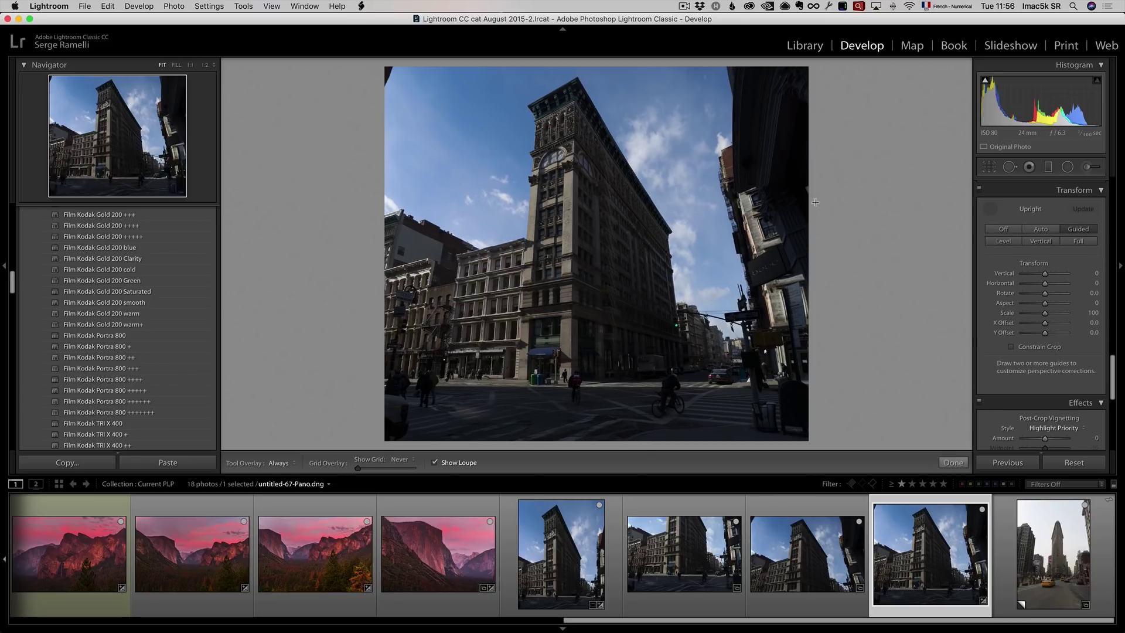
left_click_drag(573, 143, 573, 263)
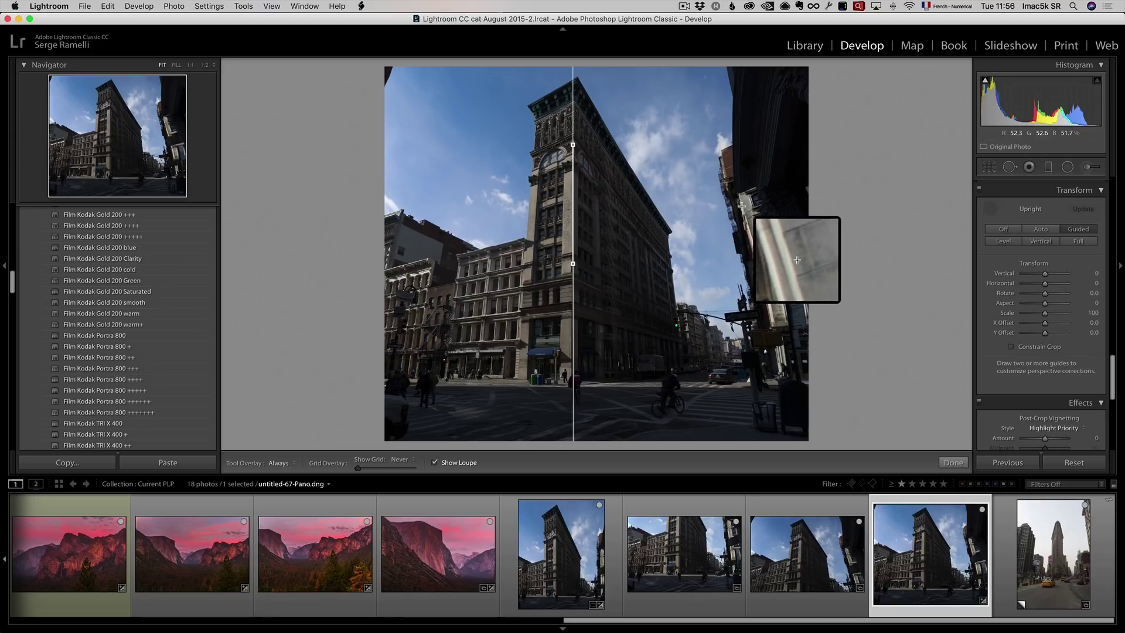
left_click_drag(741, 206, 770, 310)
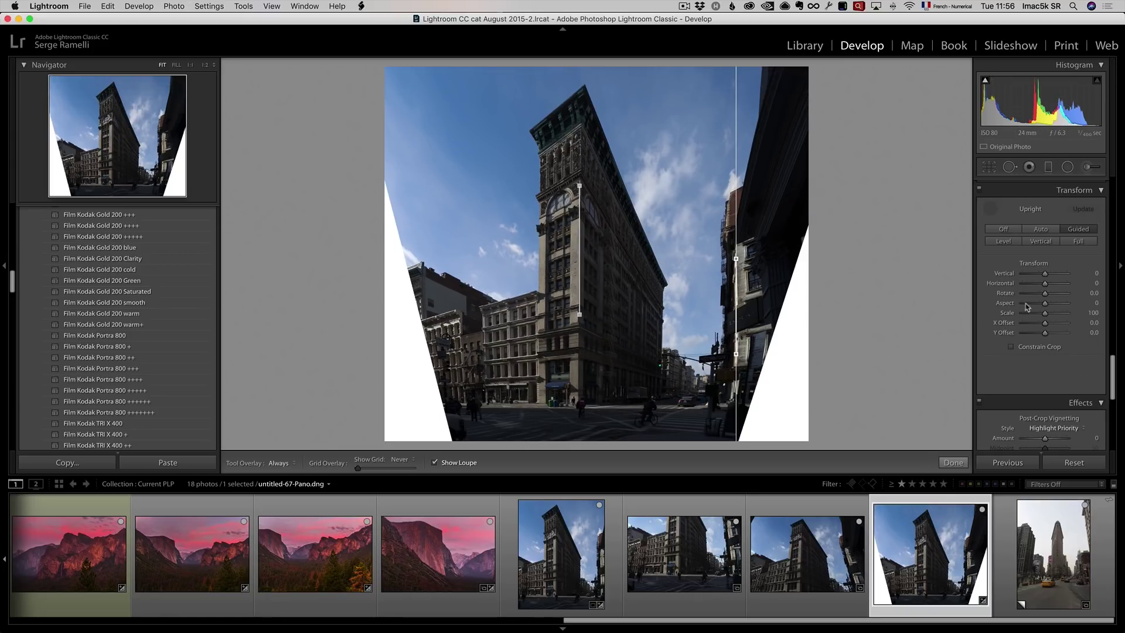
- Crop the right and left sides in past the white wedges
left_click(988, 167)
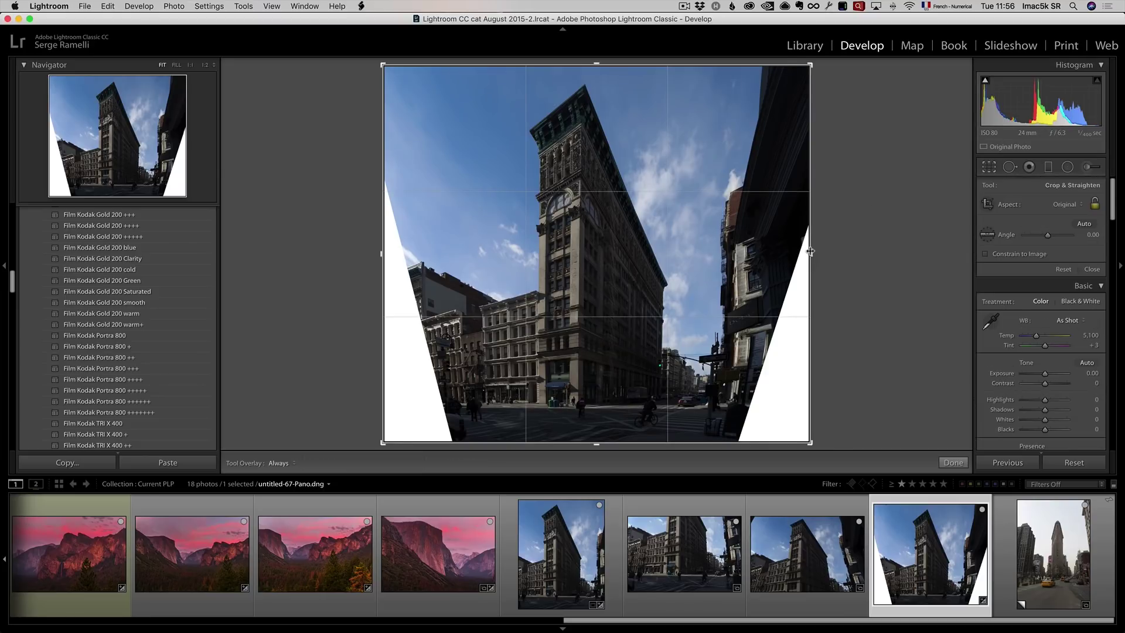
left_click_drag(810, 252, 735, 253)
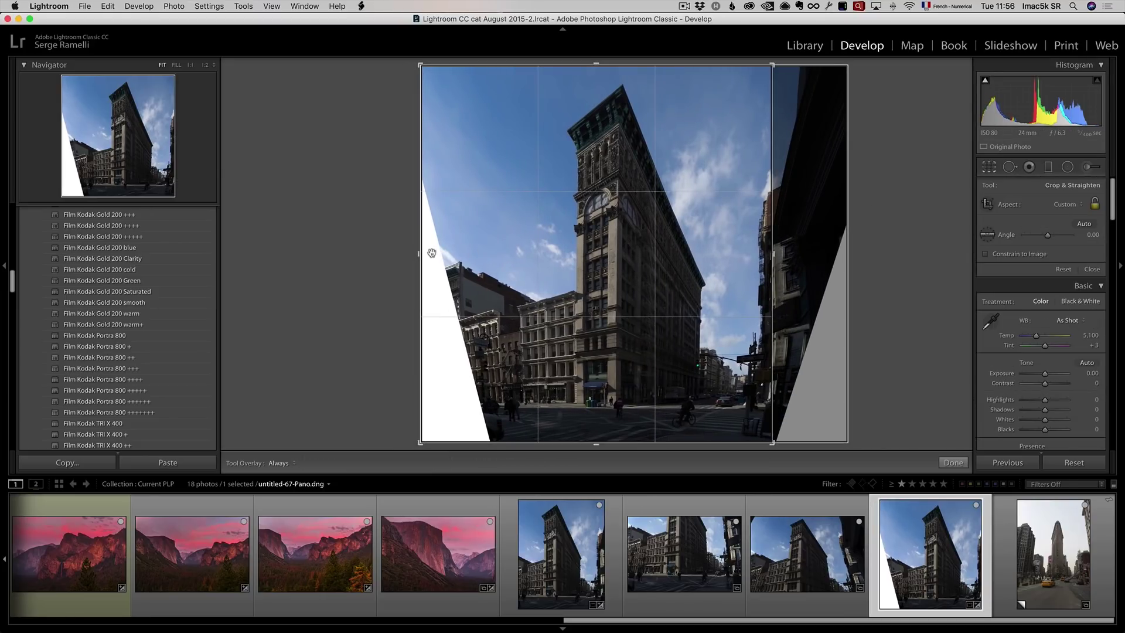
left_click_drag(432, 253, 449, 253)
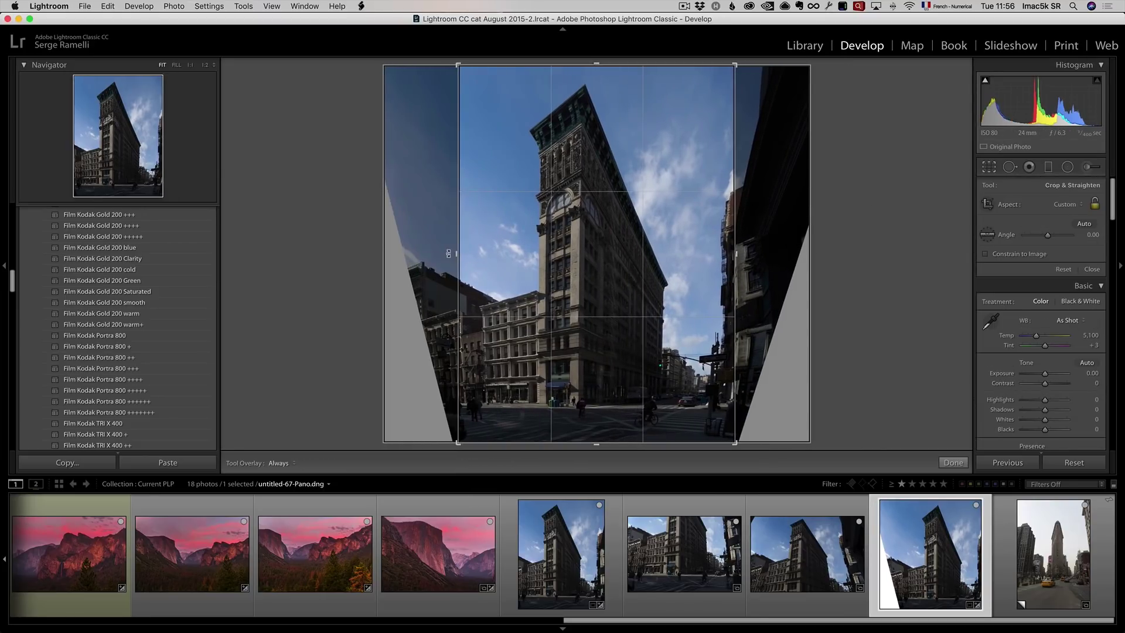
key("Return")
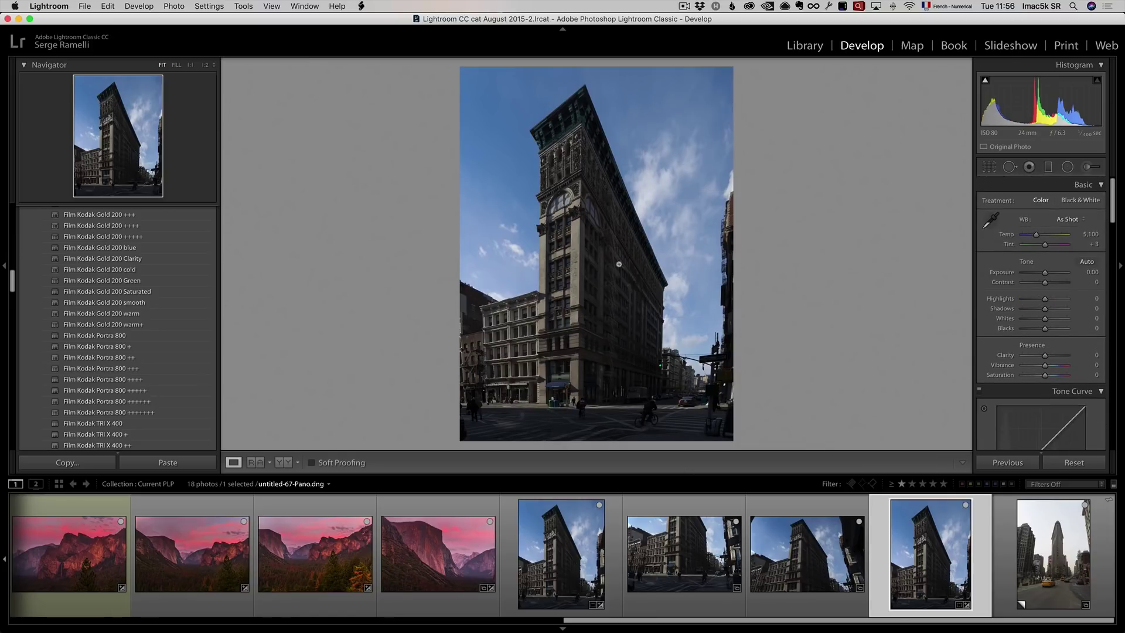
- Compare the corrected photo with the fifth photo, finishing on the corrected one
left_click(564, 519)
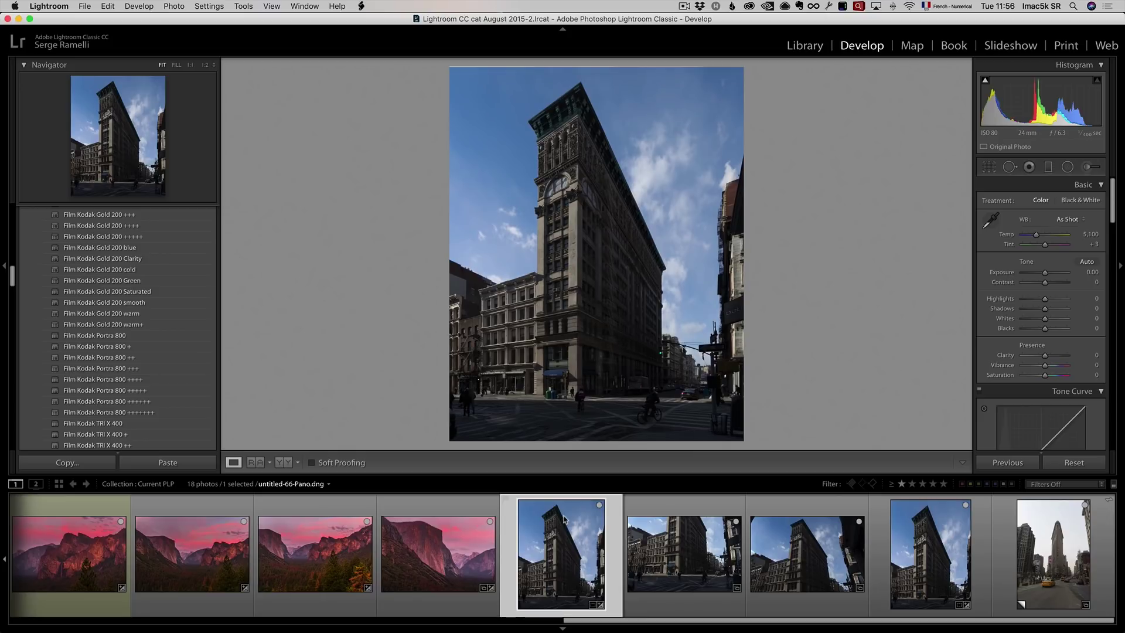
left_click(949, 530)
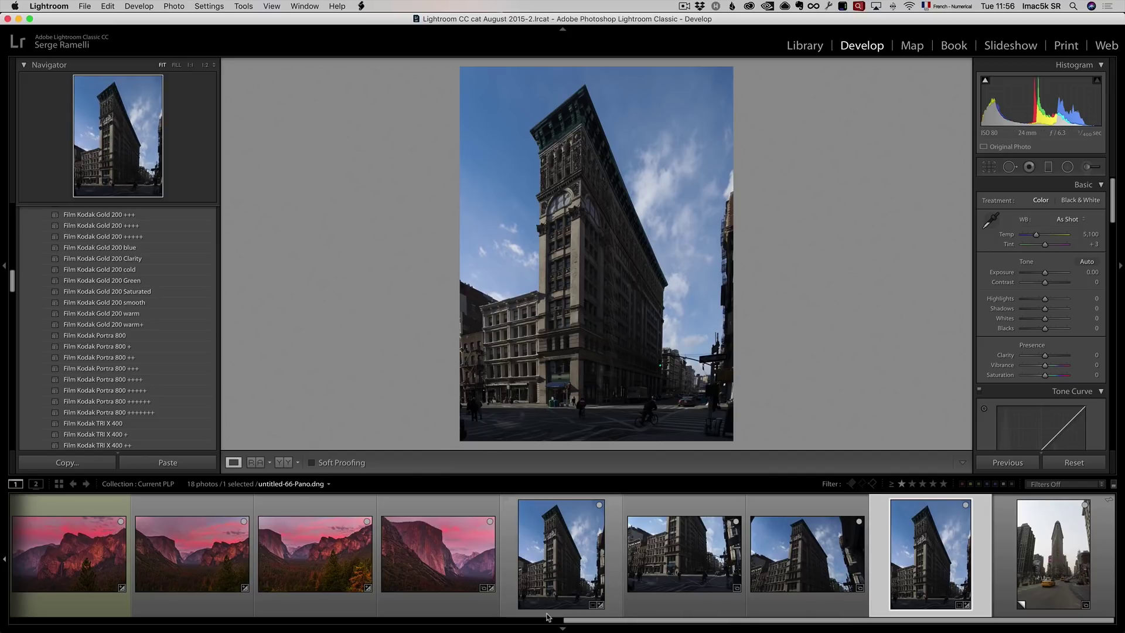
left_click(547, 522)
left_click(941, 551)
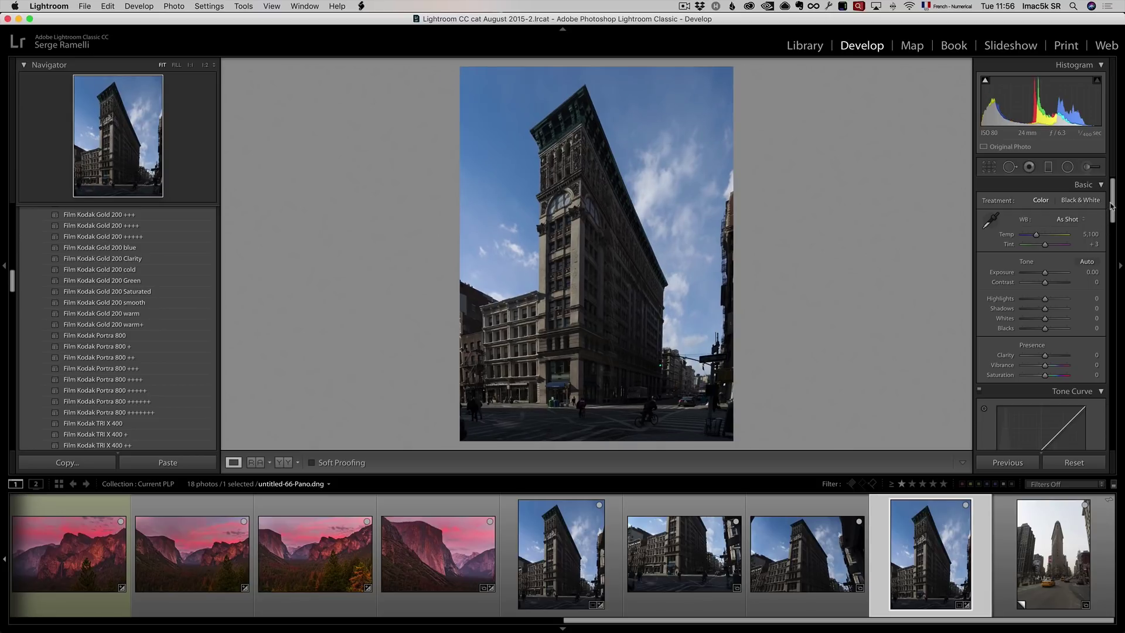
- Turn Upright off and widen the crop back to the photo's full left and right edges
scroll(1109, 205, "down", 15)
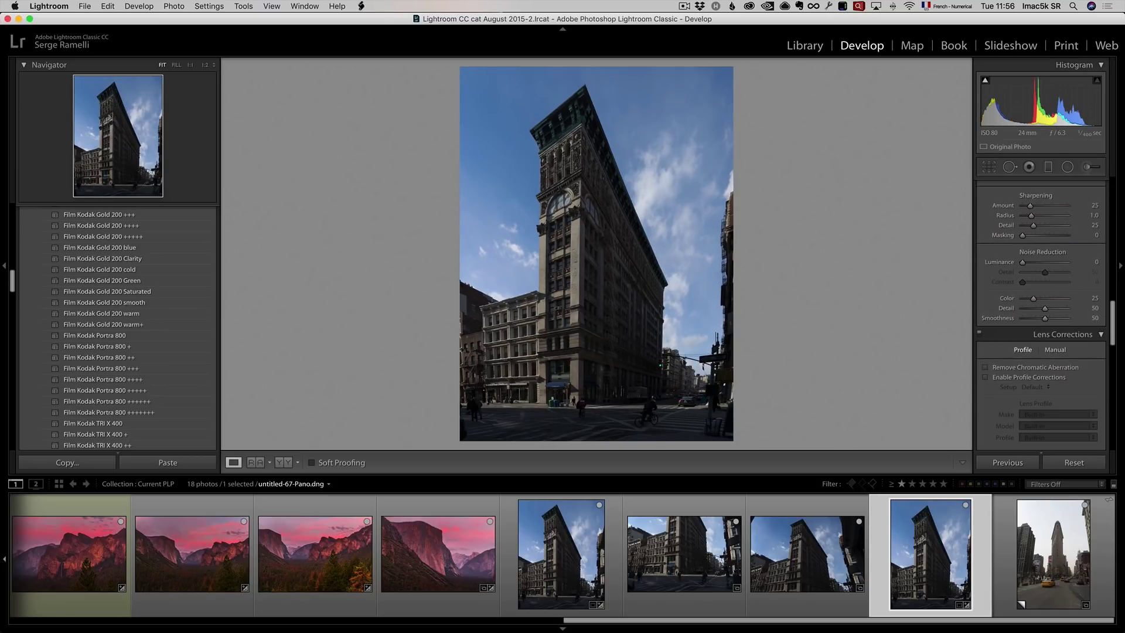
scroll(1040, 310, "down", 5)
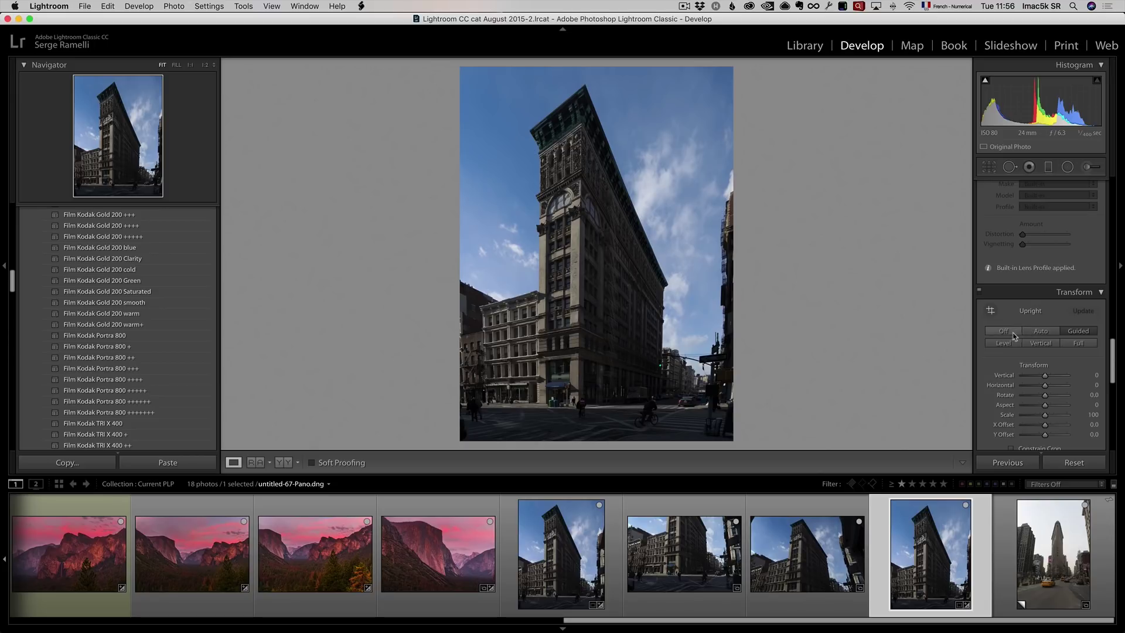
left_click(1023, 332)
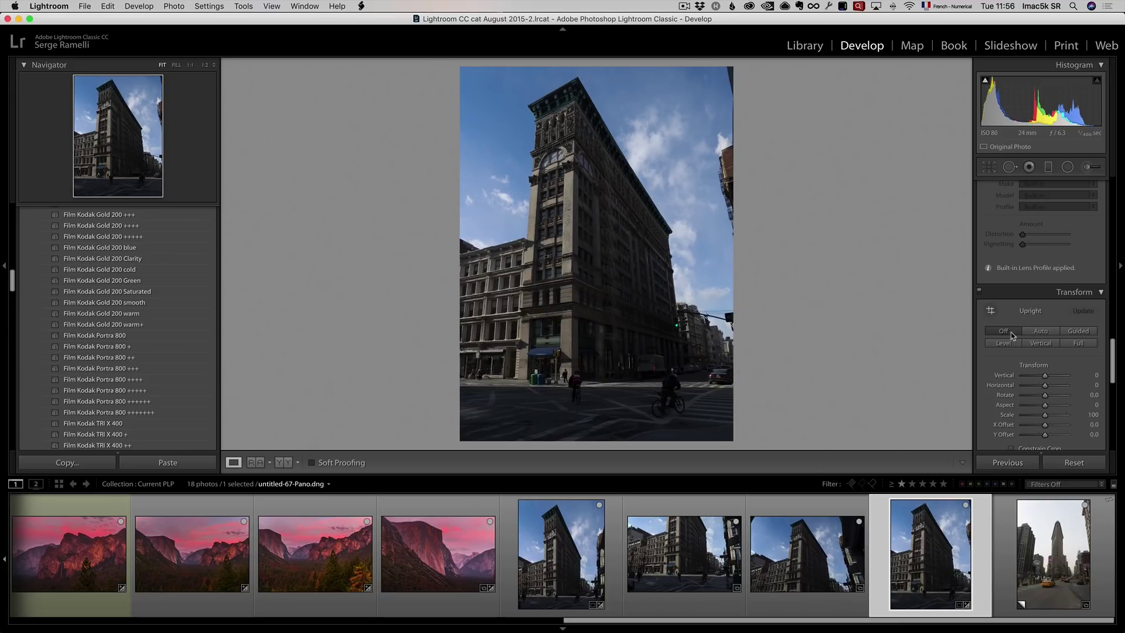
left_click(992, 166)
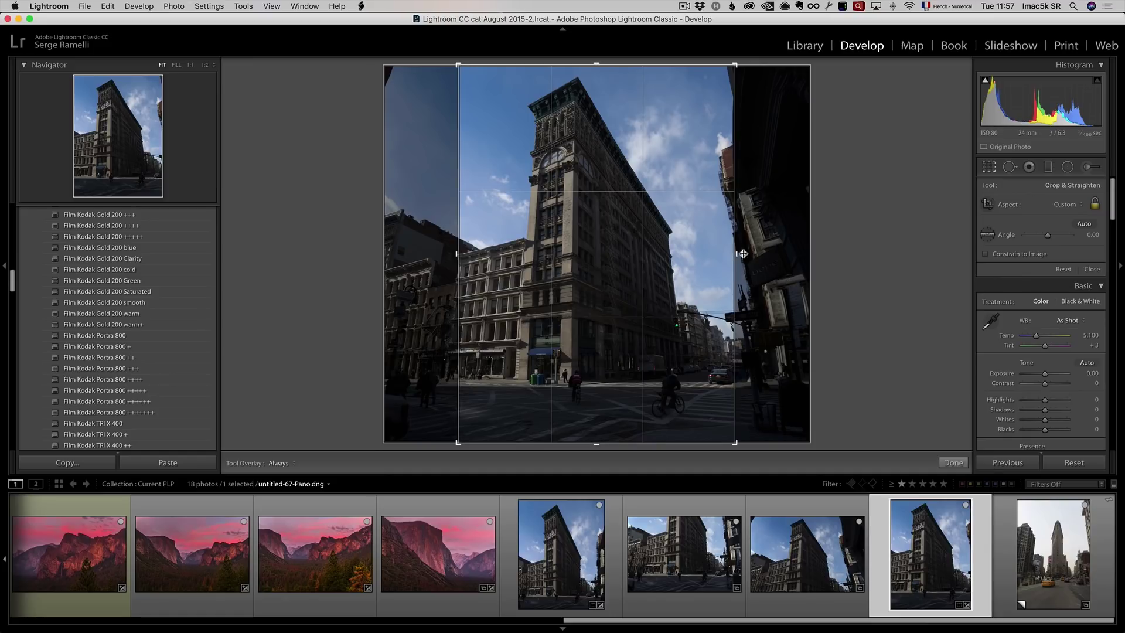
left_click_drag(738, 258, 811, 257)
left_click_drag(408, 257, 345, 257)
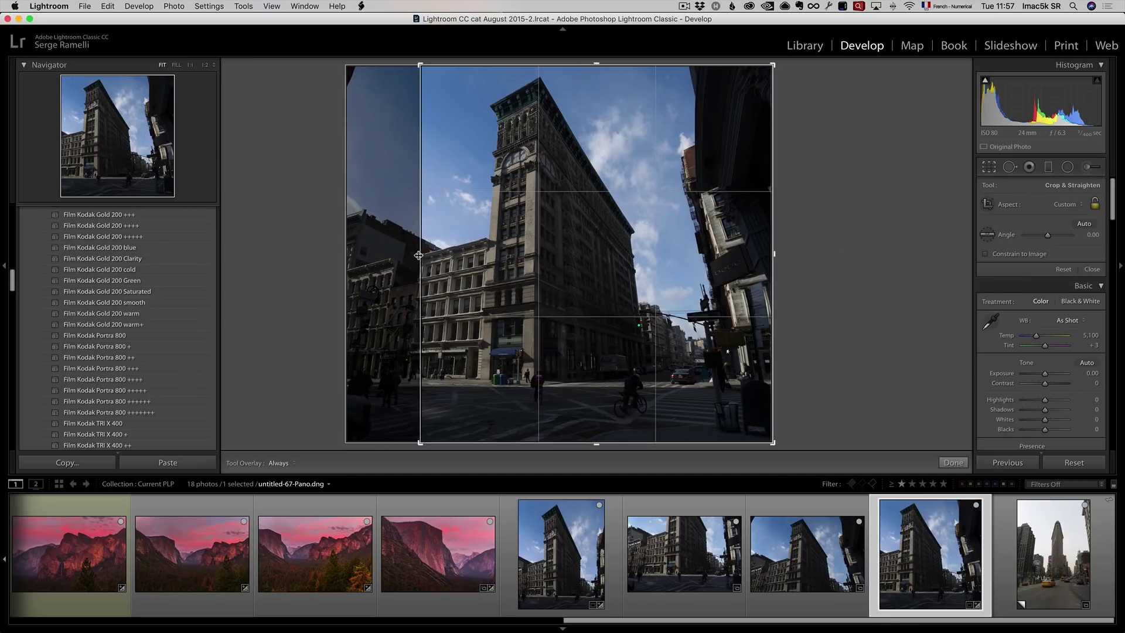
left_click(953, 463)
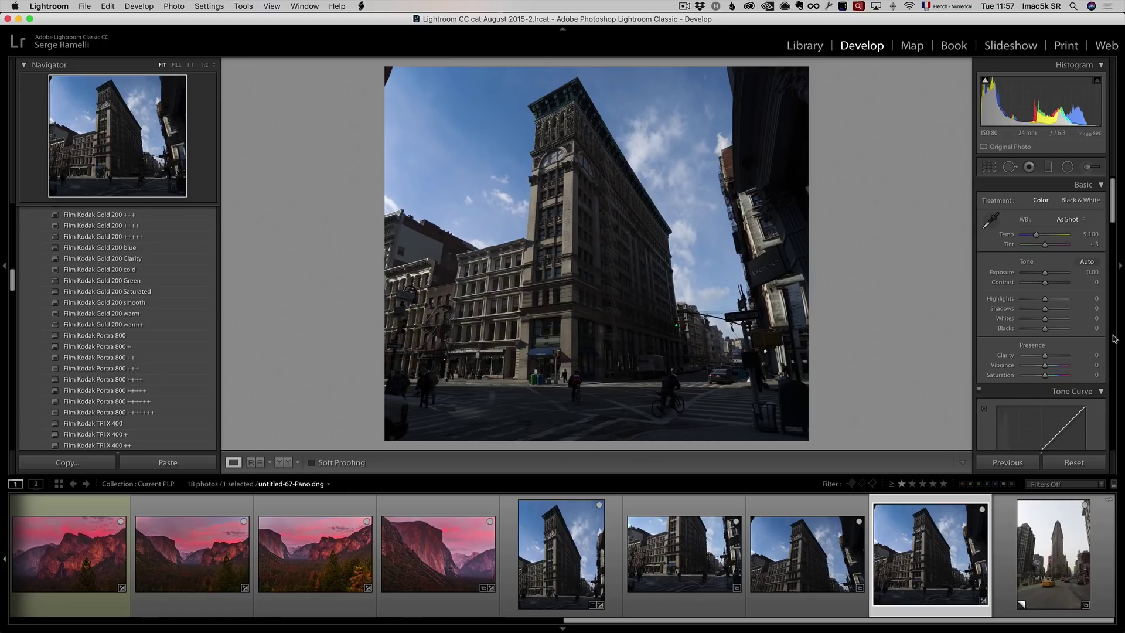
scroll(1078, 348, "down", 15)
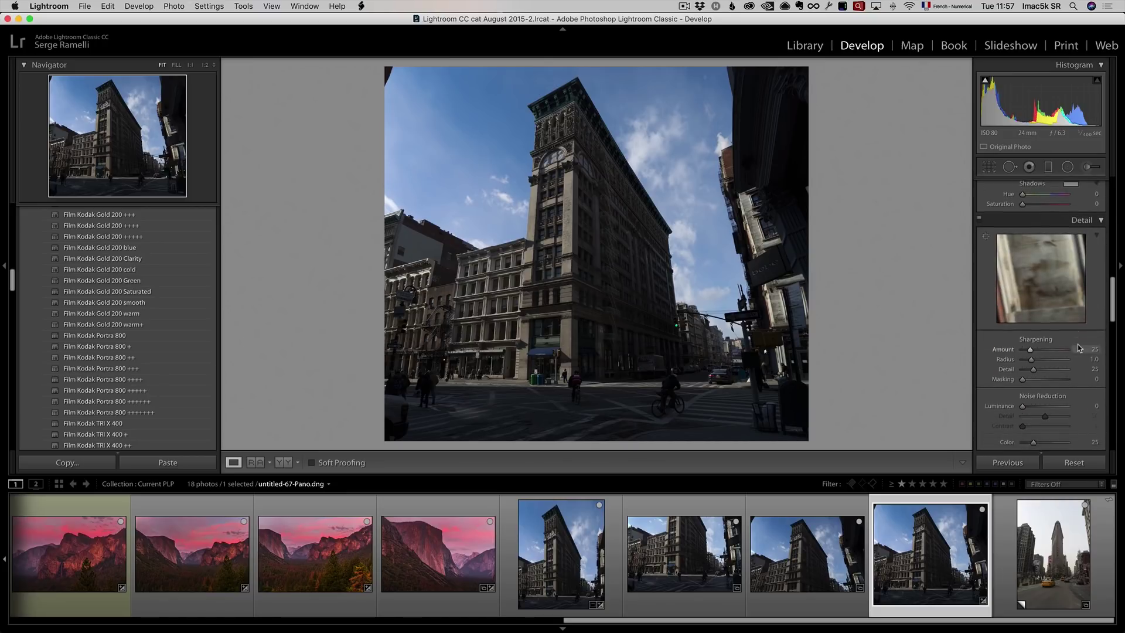
- Toggle the Upright correction, reset it, and switch to Guided Upright
scroll(1079, 348, "down", 8)
left_click(1079, 348)
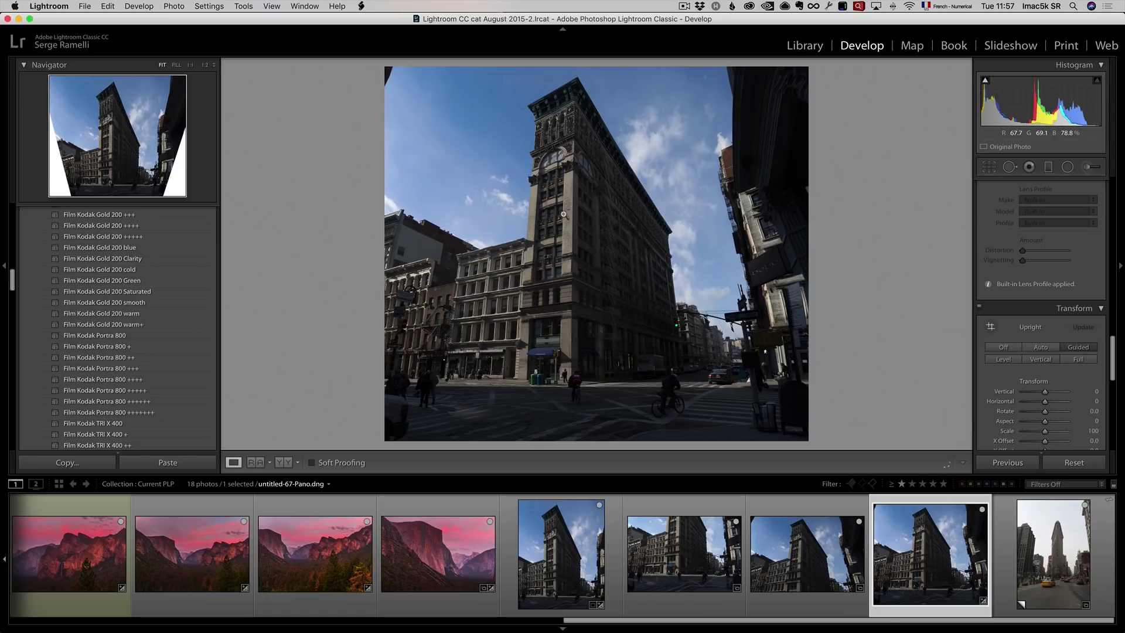
left_click(1003, 347)
left_click(1080, 347)
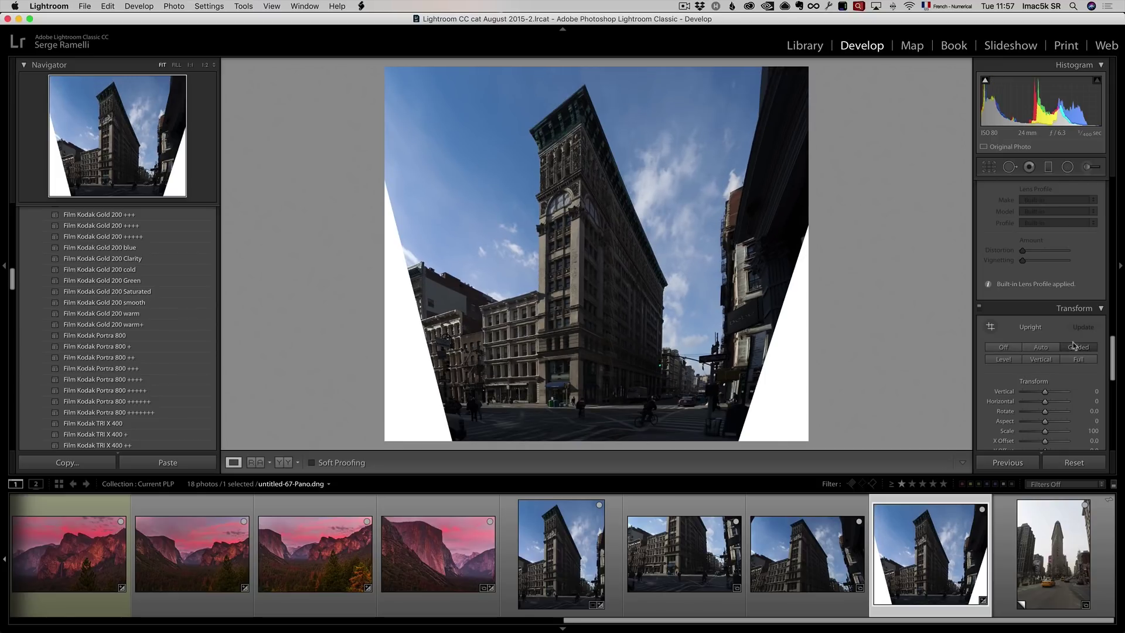
scroll(1029, 390, "down", 3)
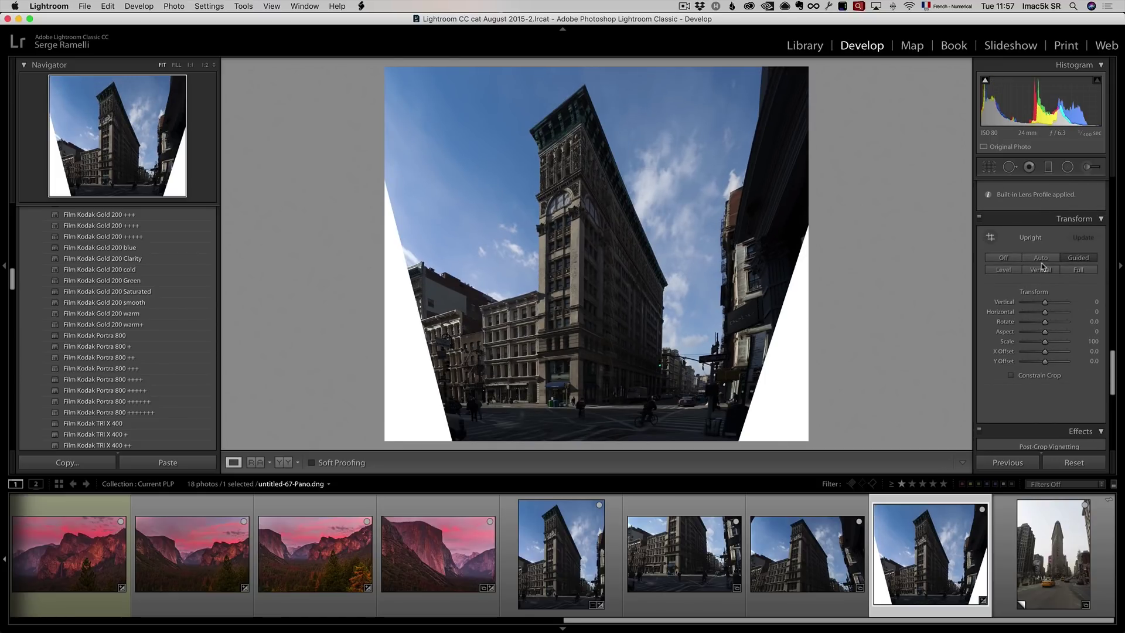
key("alt")
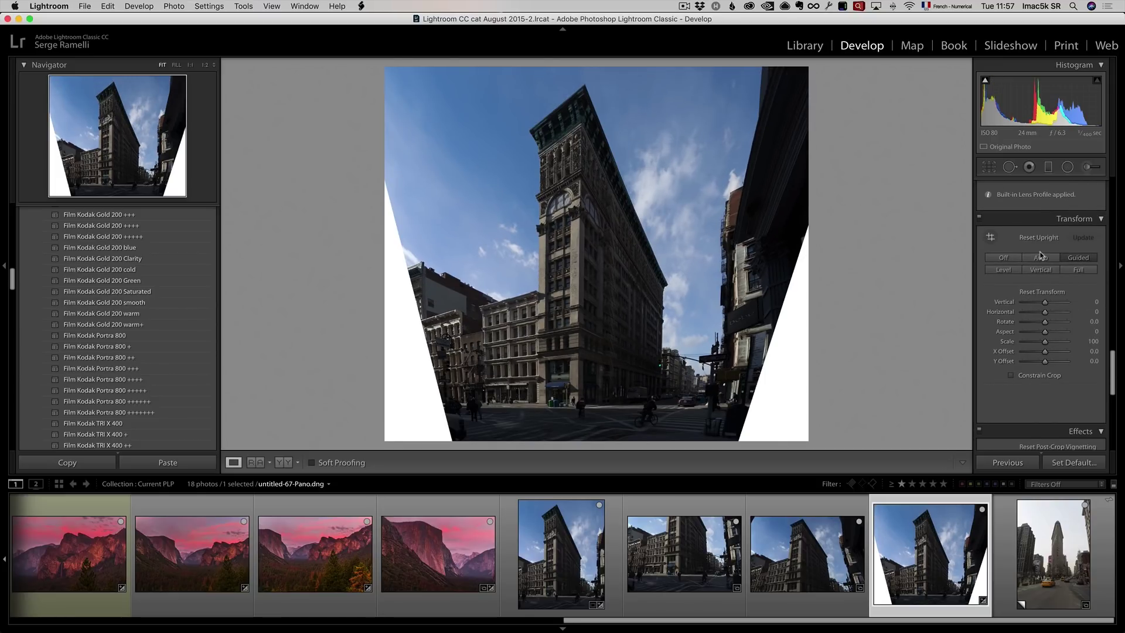
left_click(1035, 238, "alt")
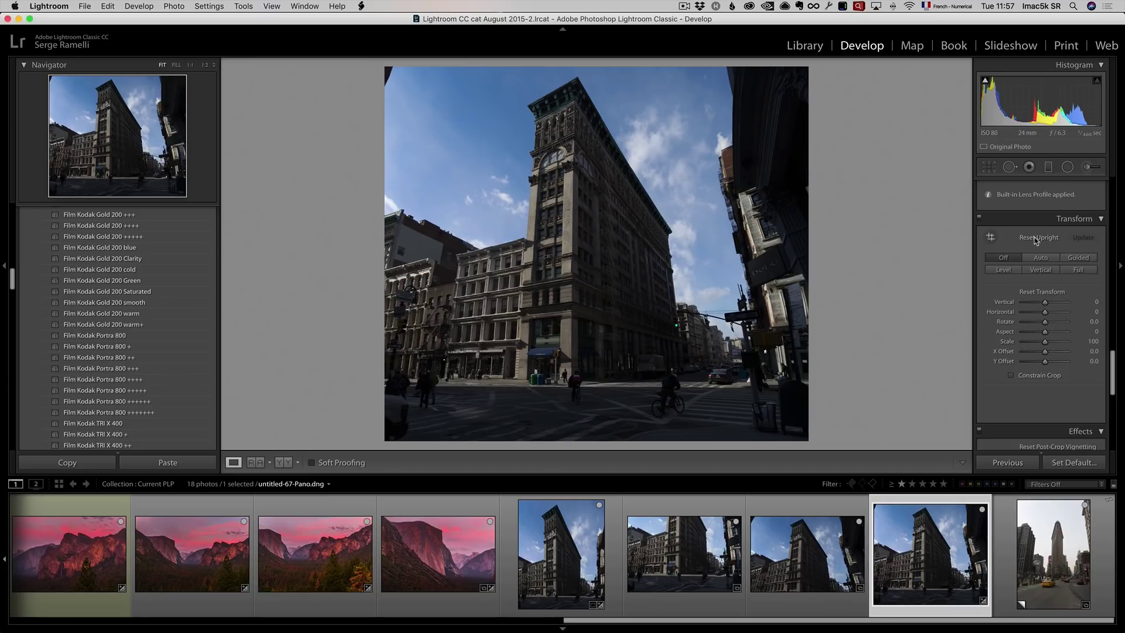
left_click(1073, 258)
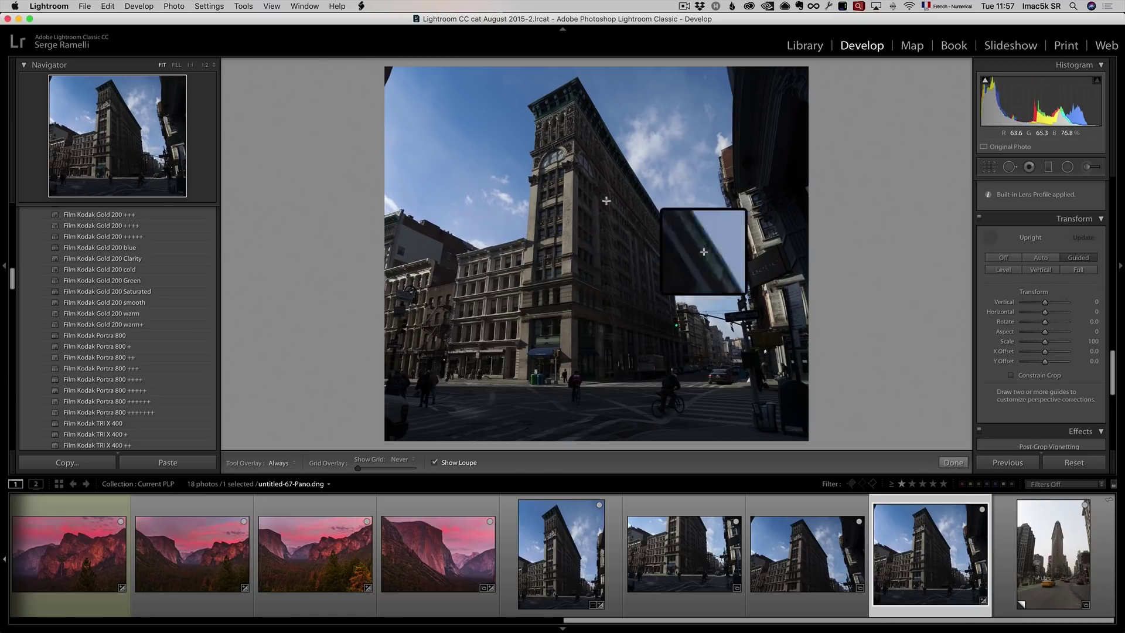
- Draw guides on the building's front corner and right edge, then fine-tune the left guide until vertical
left_click_drag(534, 140, 521, 280)
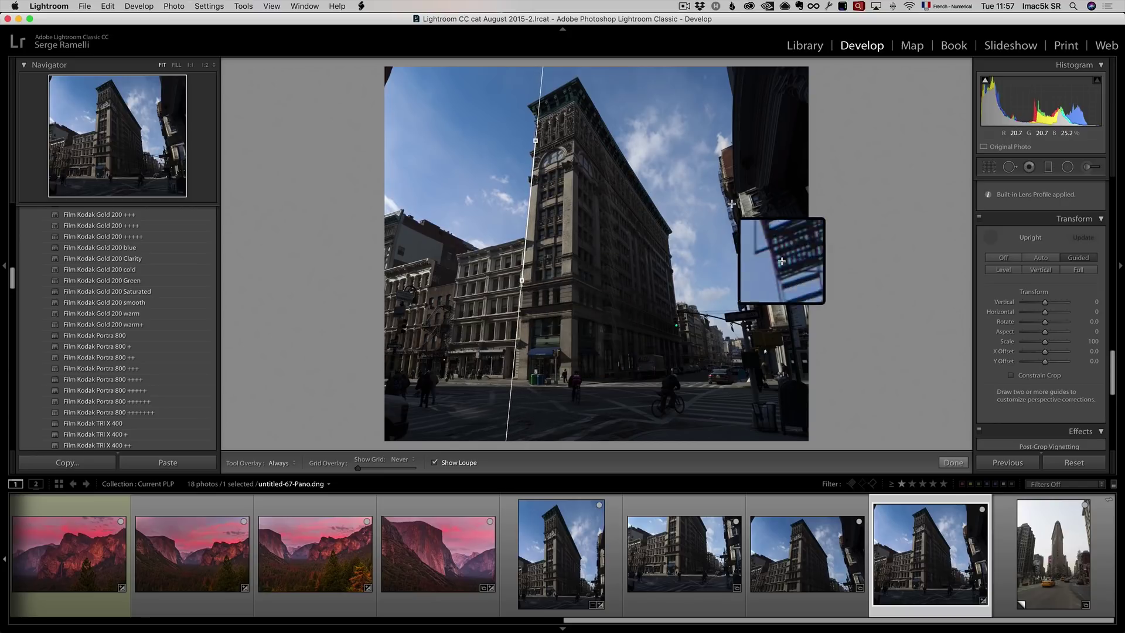
left_click_drag(742, 204, 773, 313)
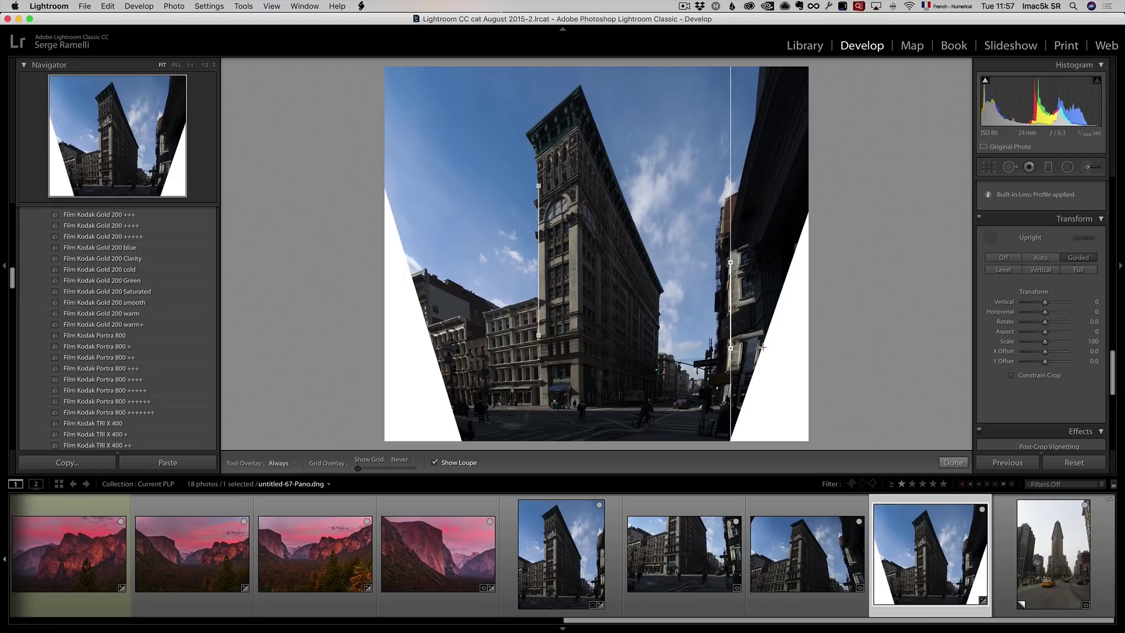
left_click_drag(538, 336, 551, 337)
left_click_drag(745, 337, 738, 338)
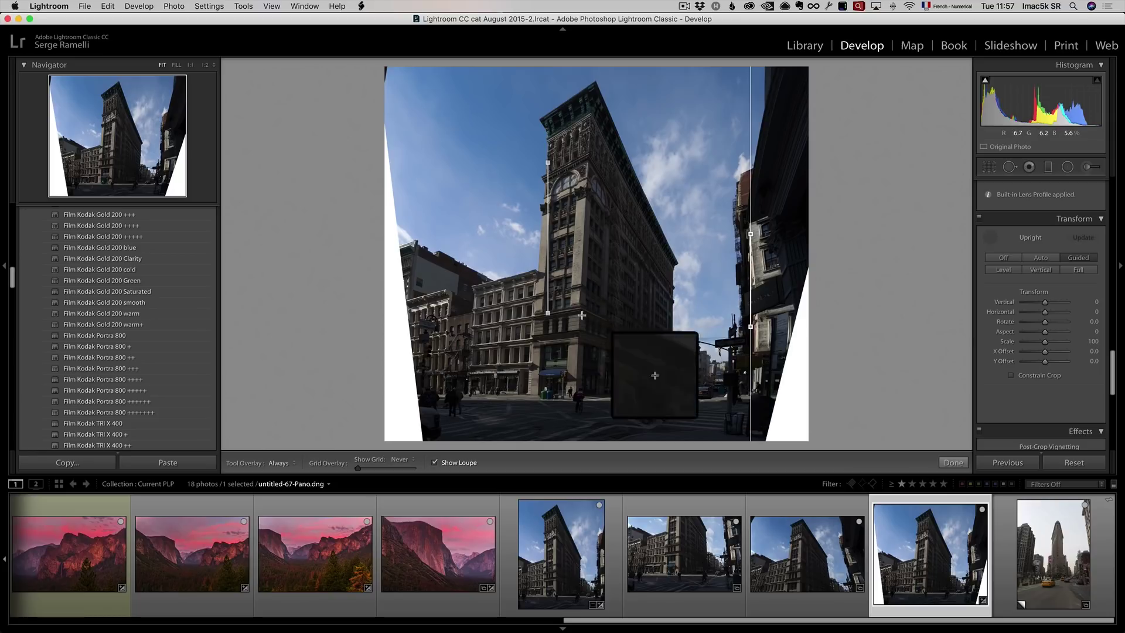
mouse_move(547, 313)
left_mouse_down()
mouse_move(559, 337)
mouse_move(591, 324)
mouse_move(540, 314)
left_mouse_up()
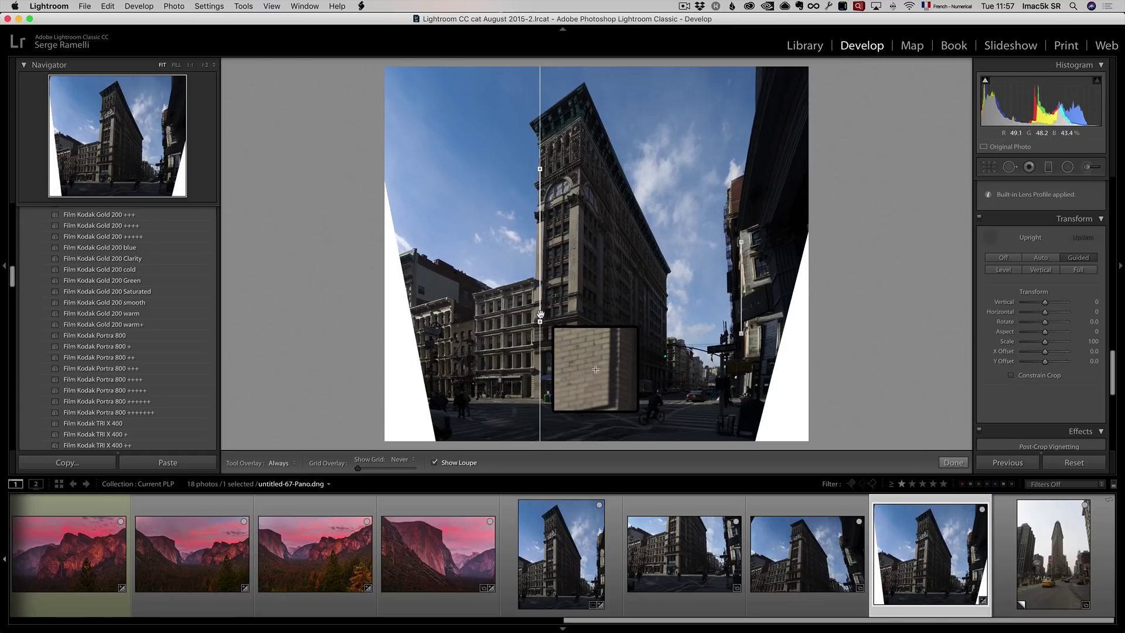
left_click_drag(745, 332, 745, 334)
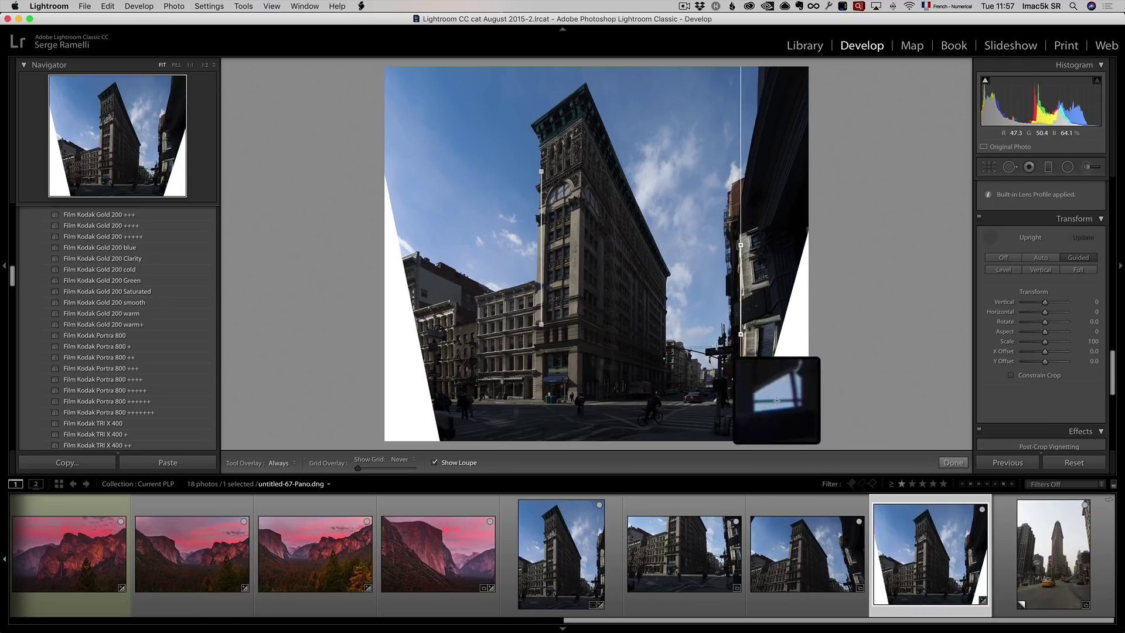
left_click_drag(539, 326, 538, 327)
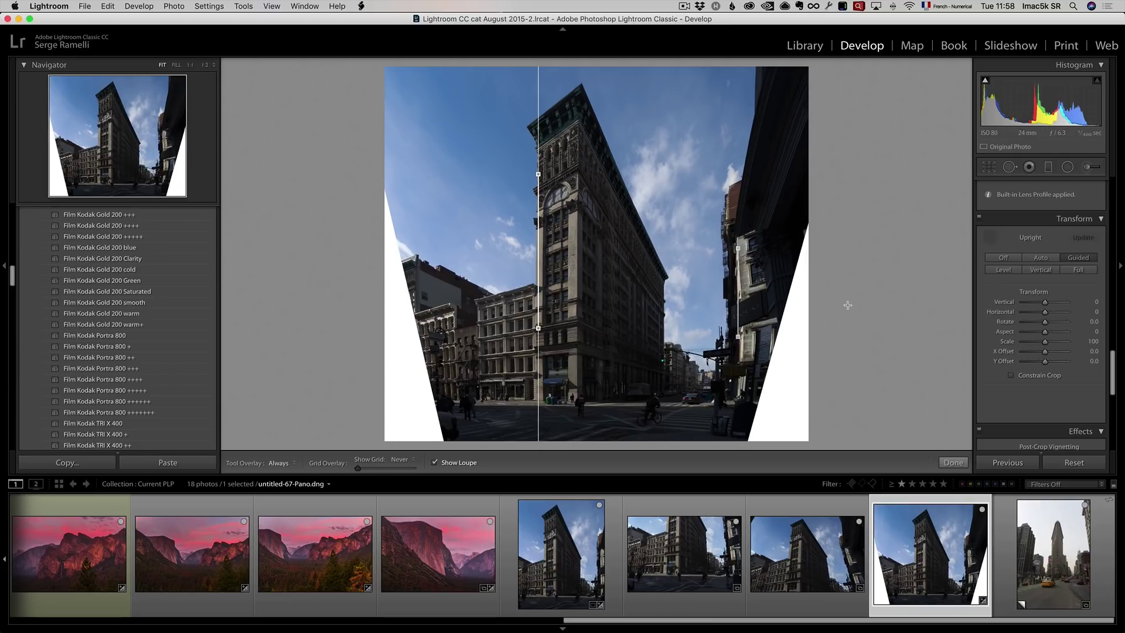
left_click_drag(530, 328, 529, 329)
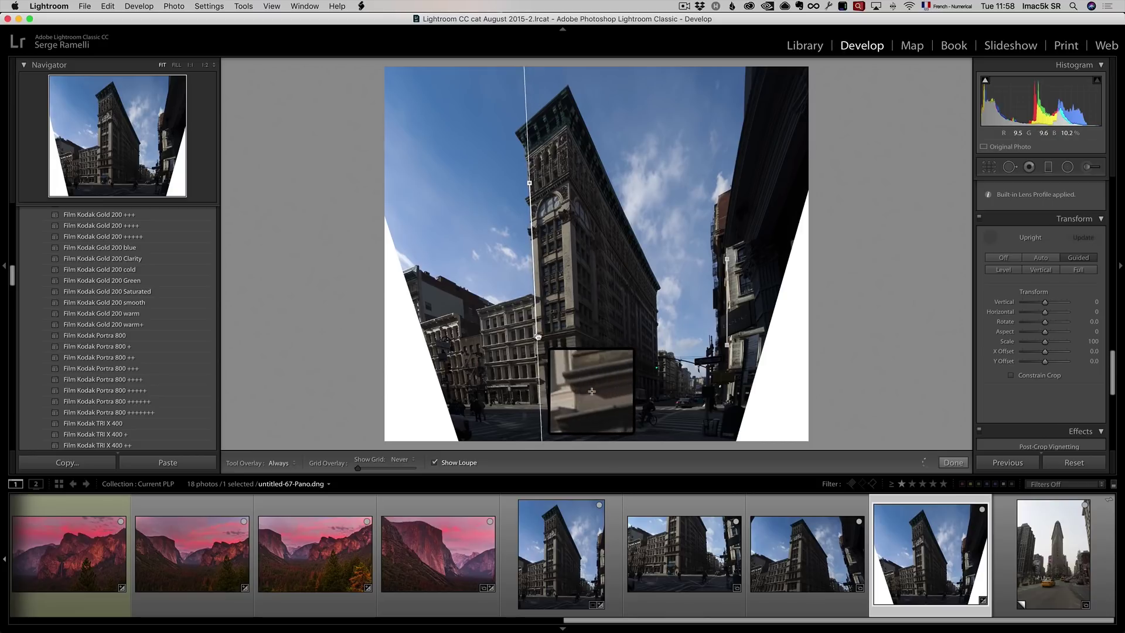
left_click_drag(530, 334, 540, 337)
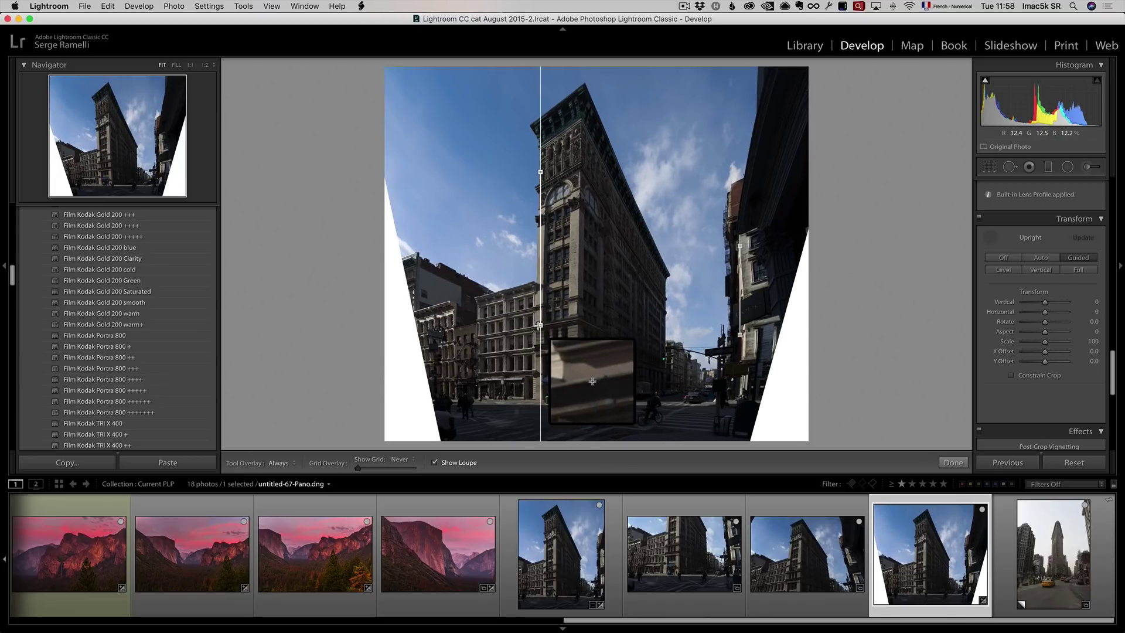
left_click_drag(539, 325, 544, 325)
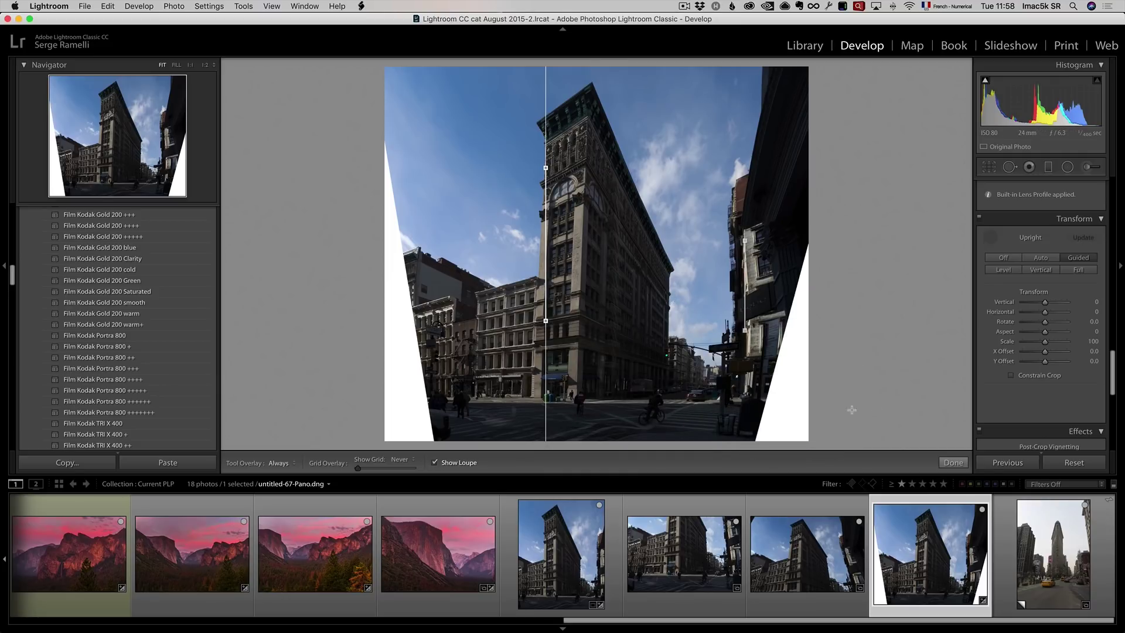
- Pull the crop's right and left sides in past the white wedges and apply it
left_click(988, 165)
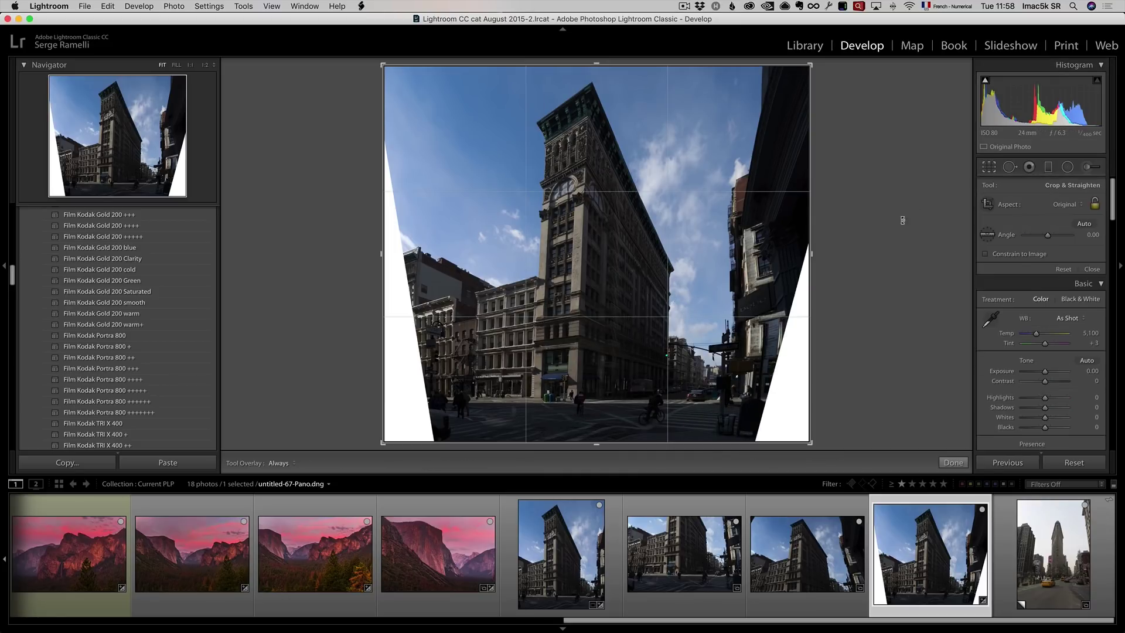
left_click_drag(814, 255, 779, 256)
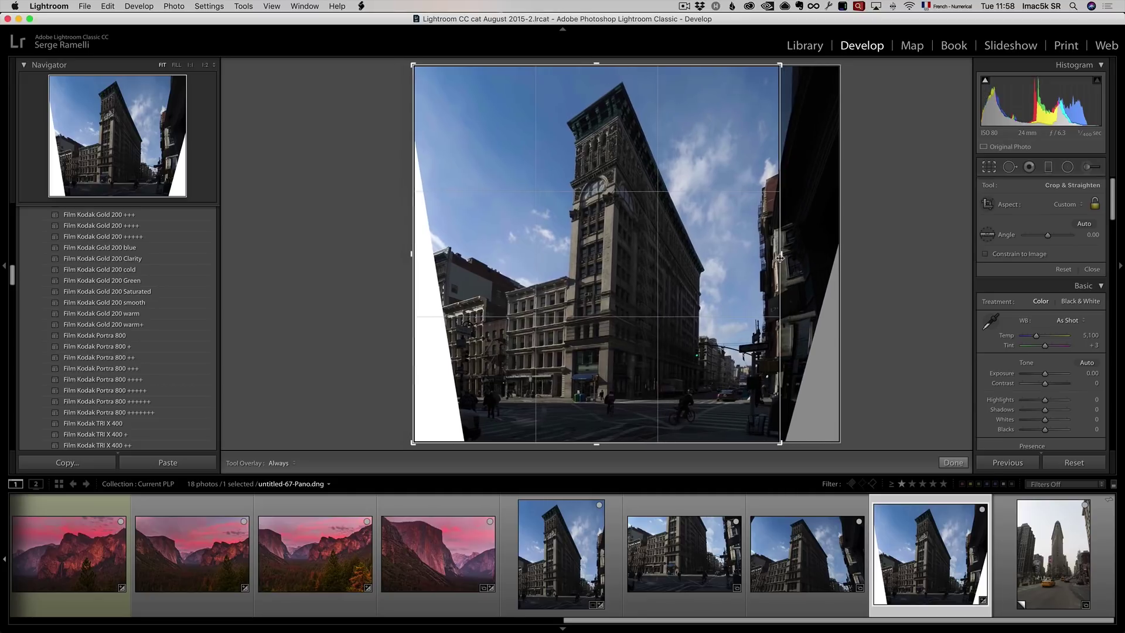
left_click_drag(409, 255, 437, 256)
key("Return")
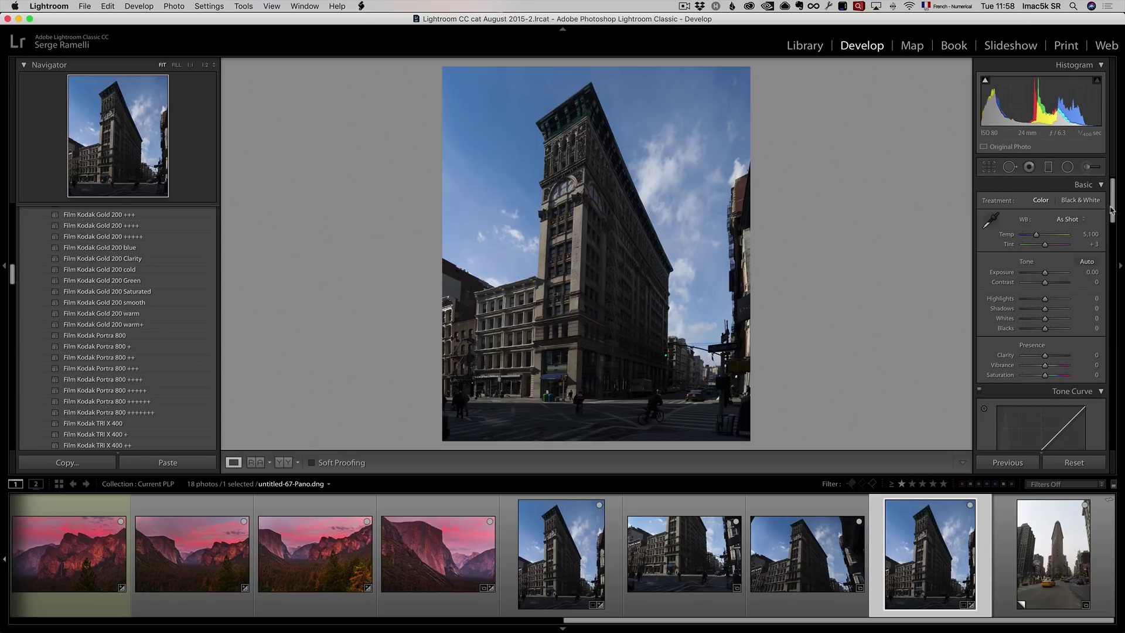
left_click_drag(1112, 212, 1116, 373)
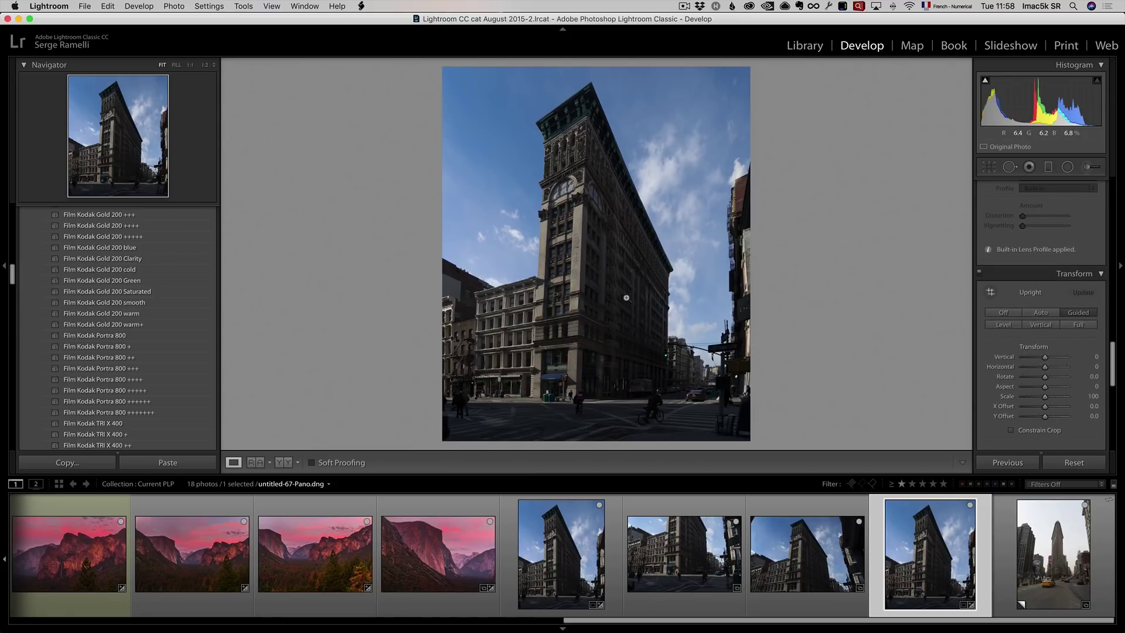
- Reset Upright on untitled-67-Pano and set Horizontal perspective to +4
key("alt")
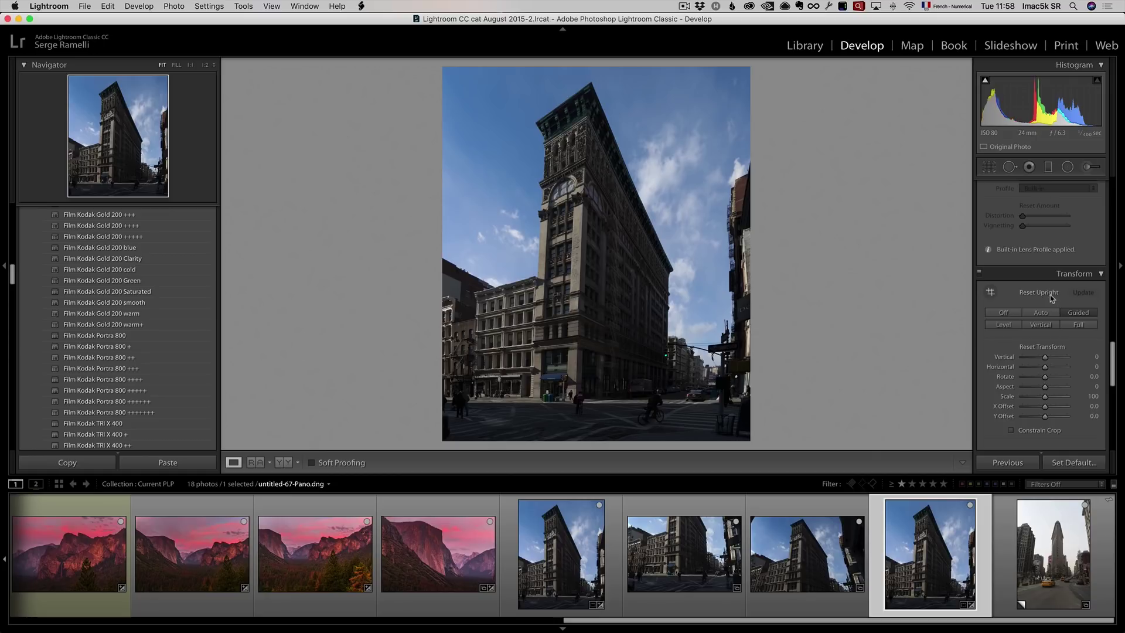
left_click(1043, 292, "alt")
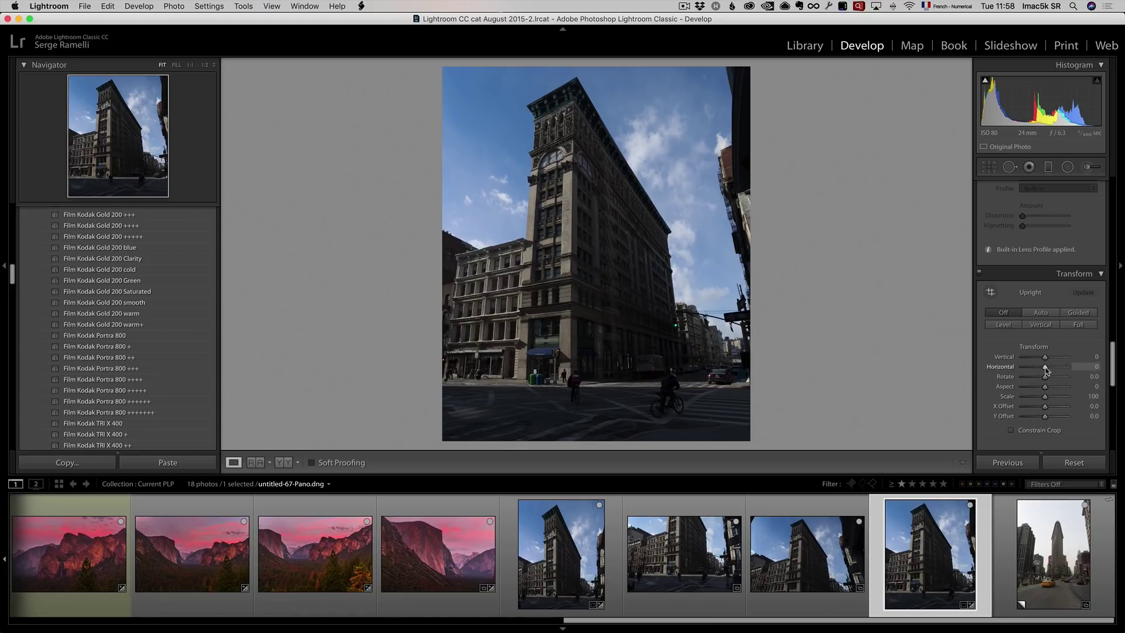
left_click_drag(1046, 367, 1039, 359)
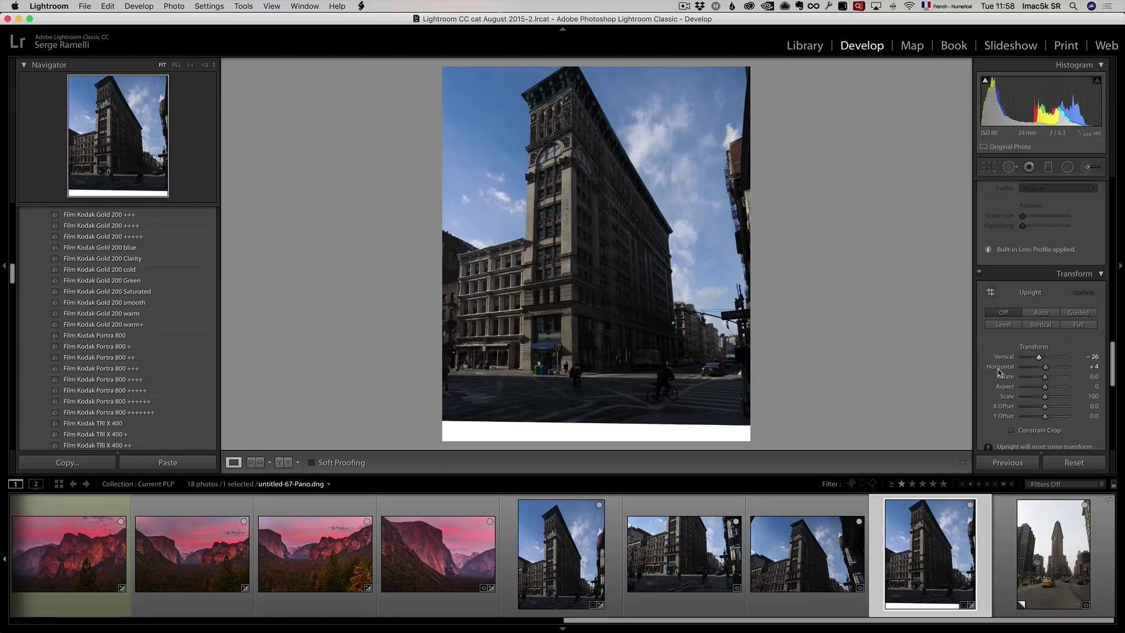
scroll(1010, 246, "up", 2)
left_click(988, 167)
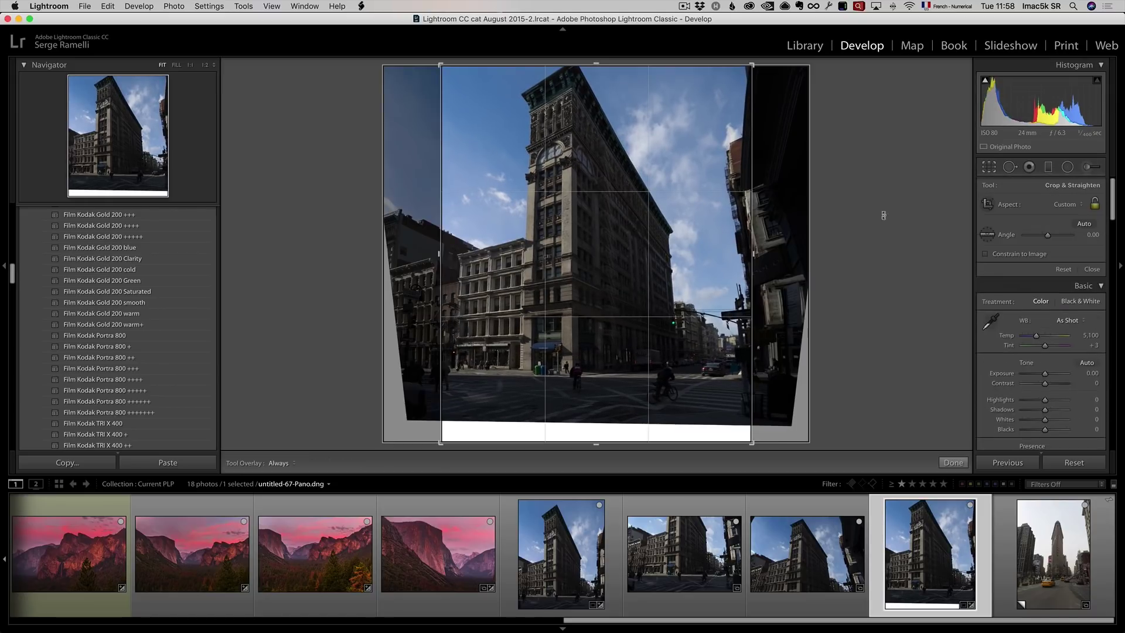
left_click(939, 462)
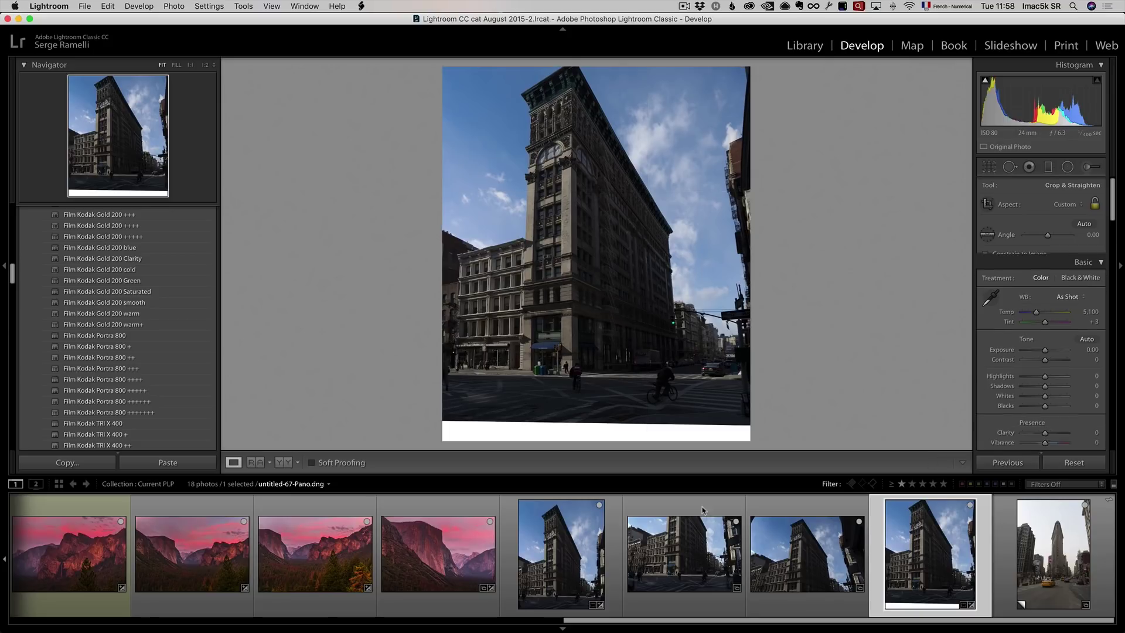
- Reset untitled-66-Pano and set Transform Vertical to -13 to straighten the building
left_click(574, 546)
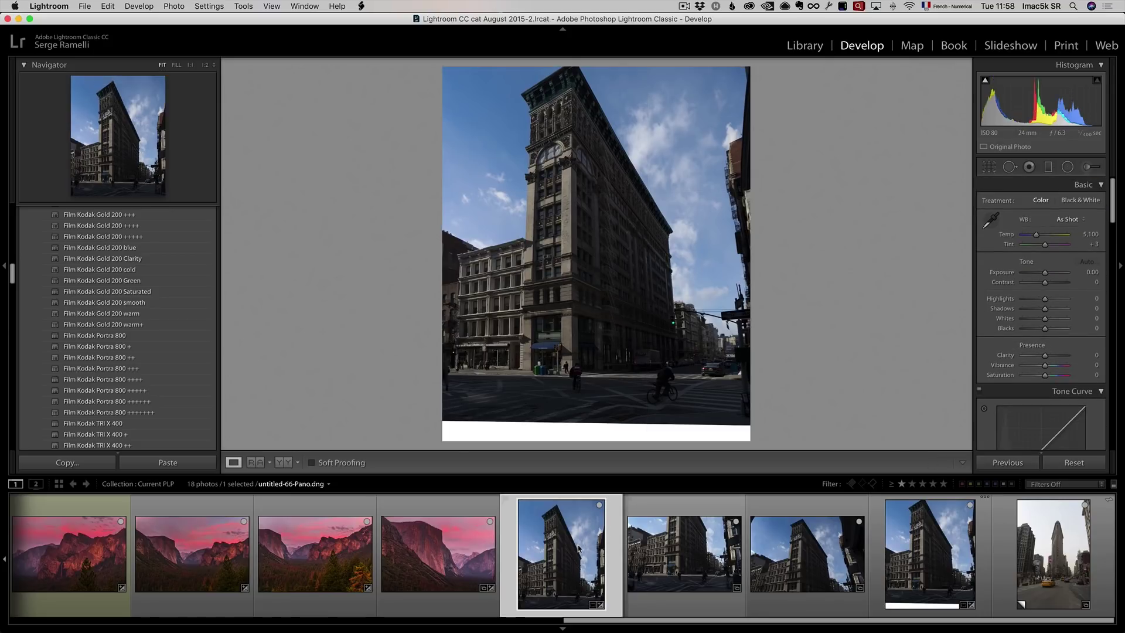
left_click(1088, 462)
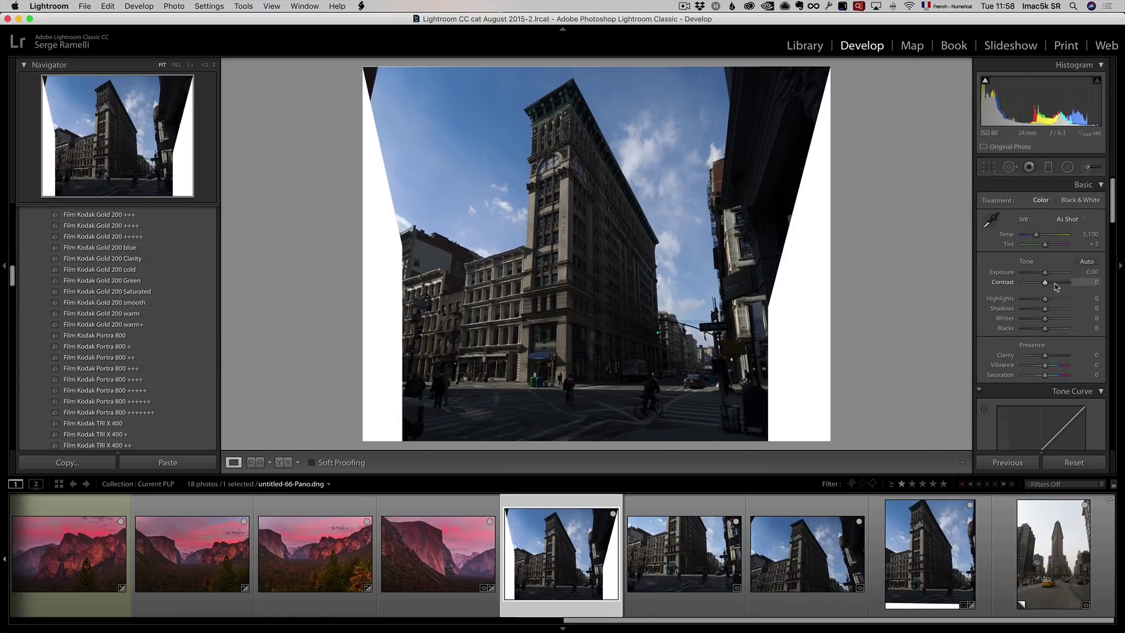
scroll(1056, 286, "down", 15)
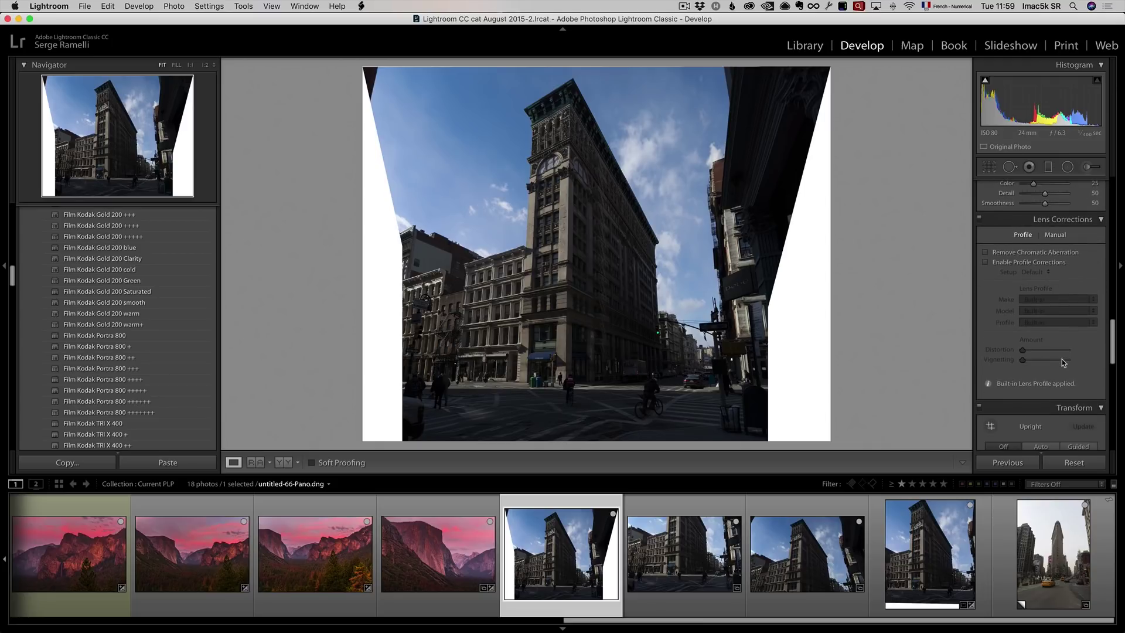
scroll(1063, 363, "down", 10)
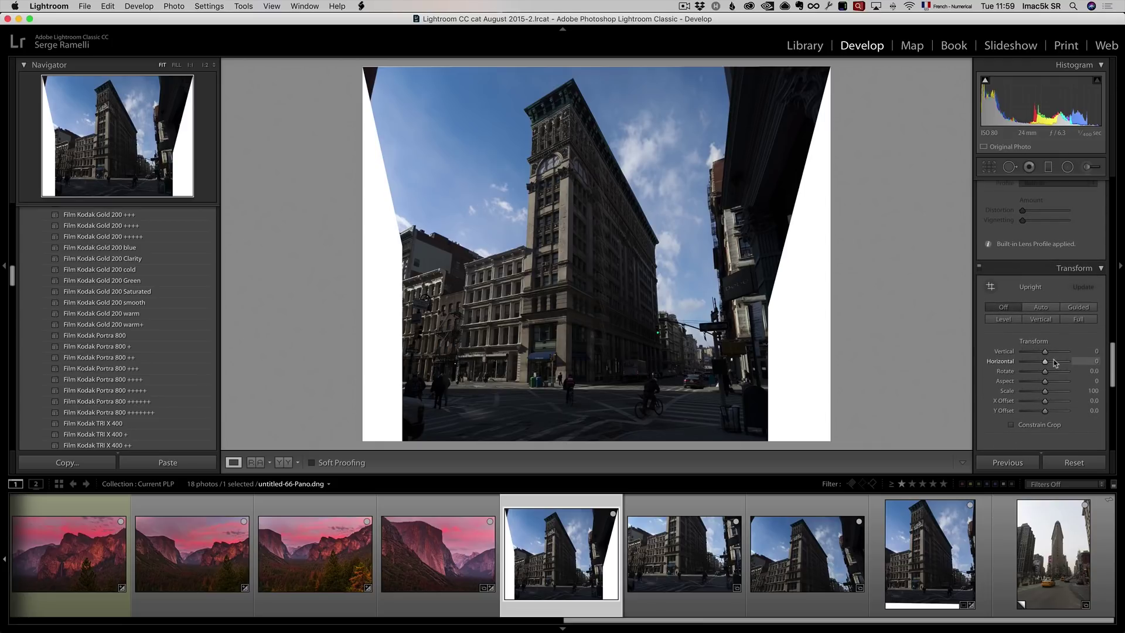
left_click_drag(1045, 353, 1042, 354)
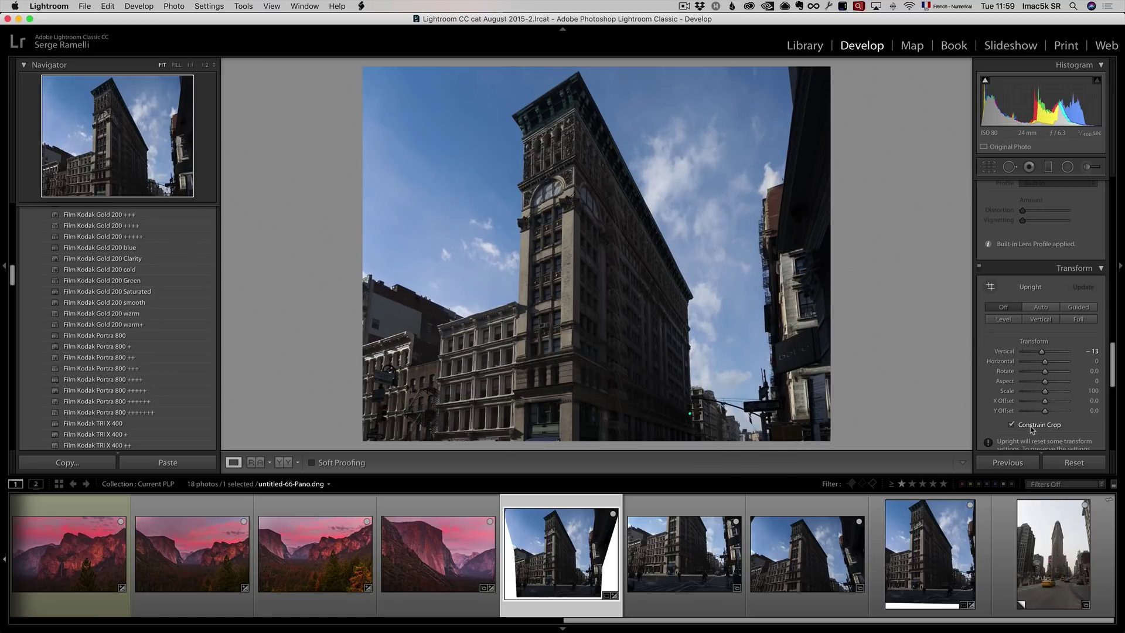
left_click(998, 168)
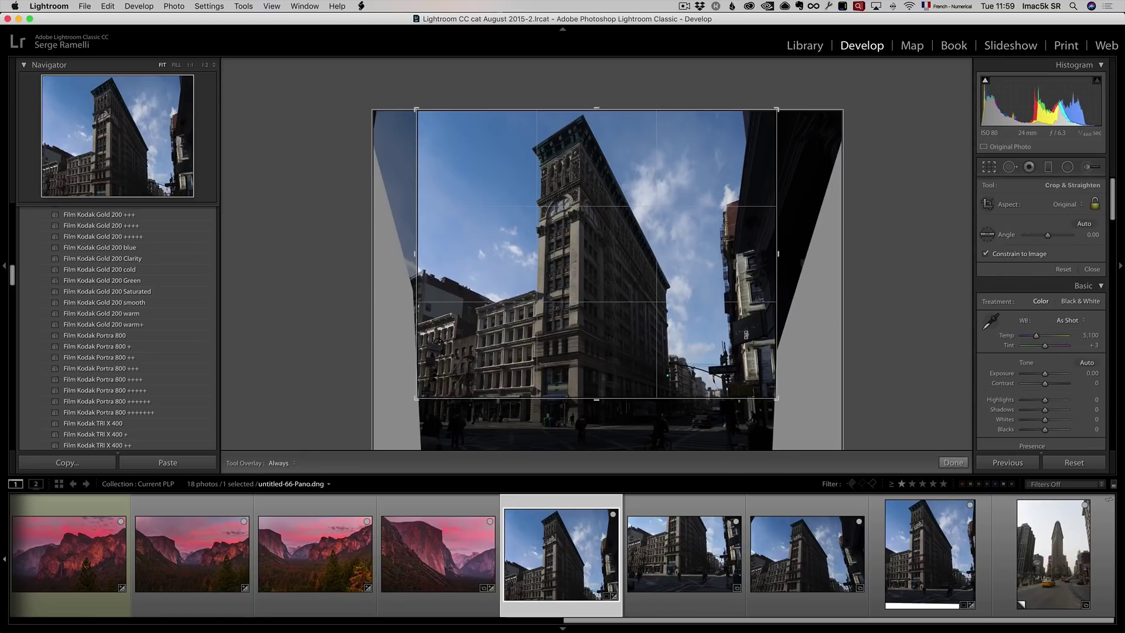
- Trim the crop's sides slightly and extend its bottom edge to include more street
left_click_drag(776, 256, 768, 256)
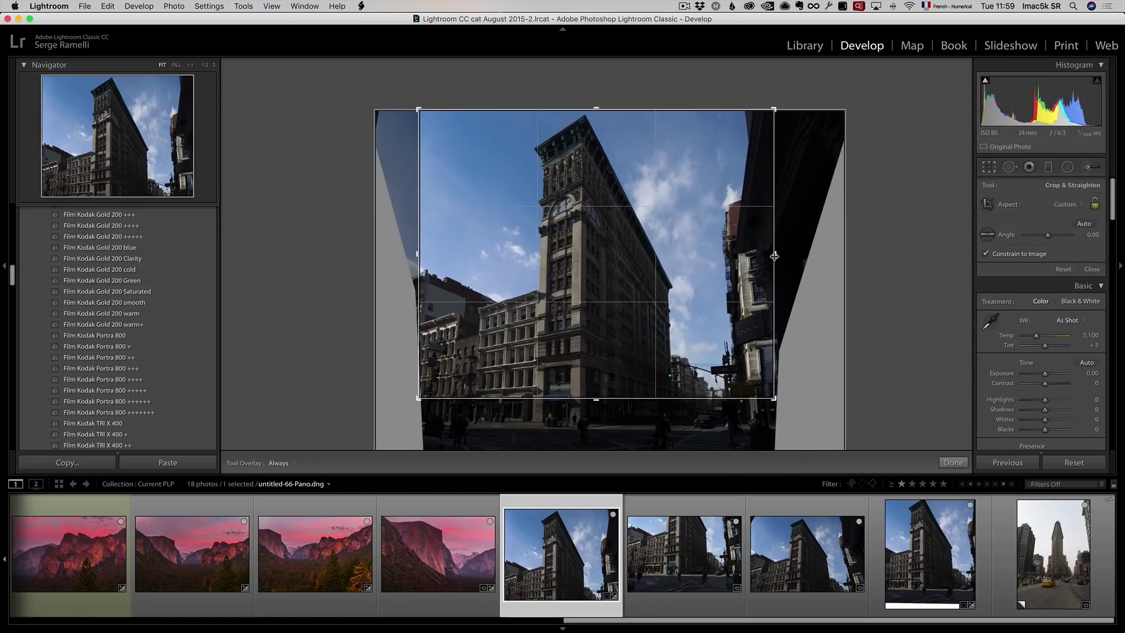
left_click_drag(424, 256, 427, 256)
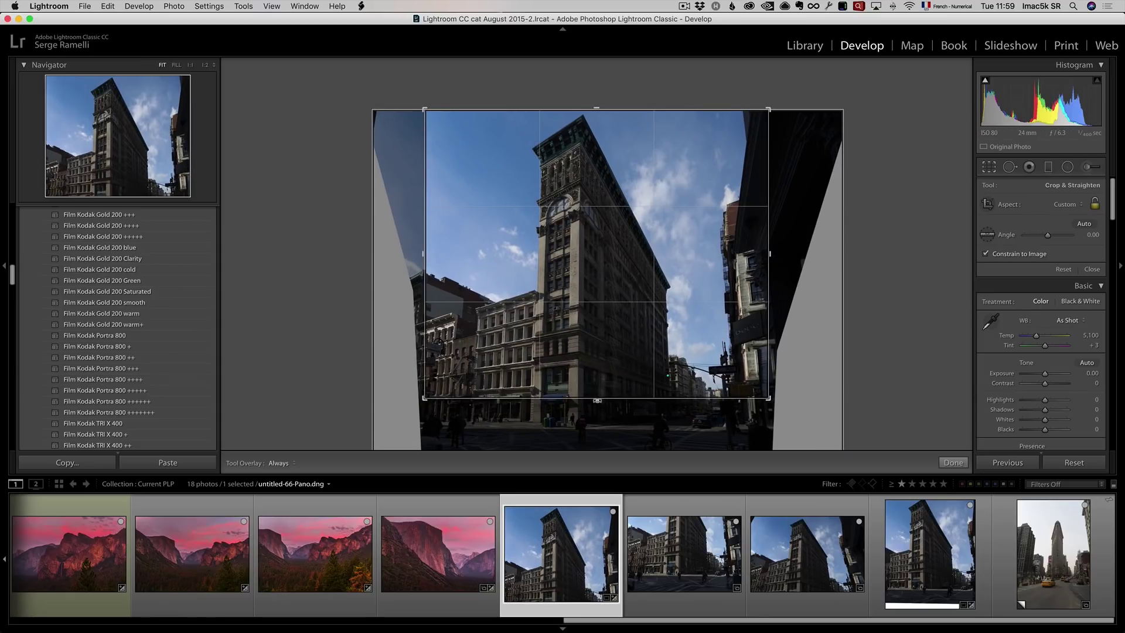
left_click_drag(596, 400, 600, 438)
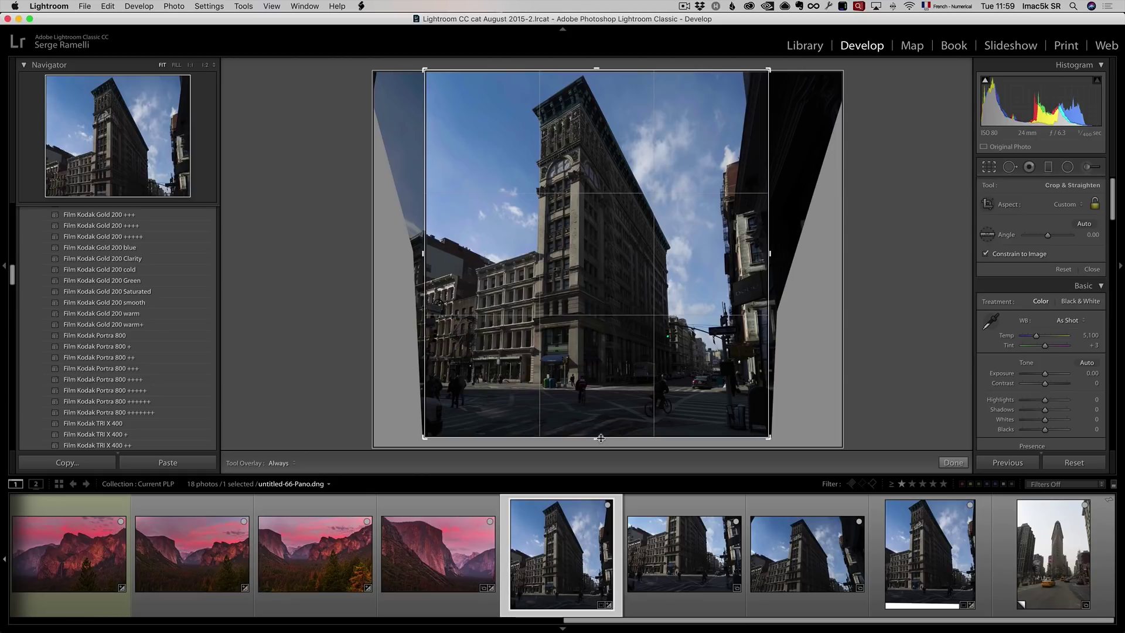
key("Return")
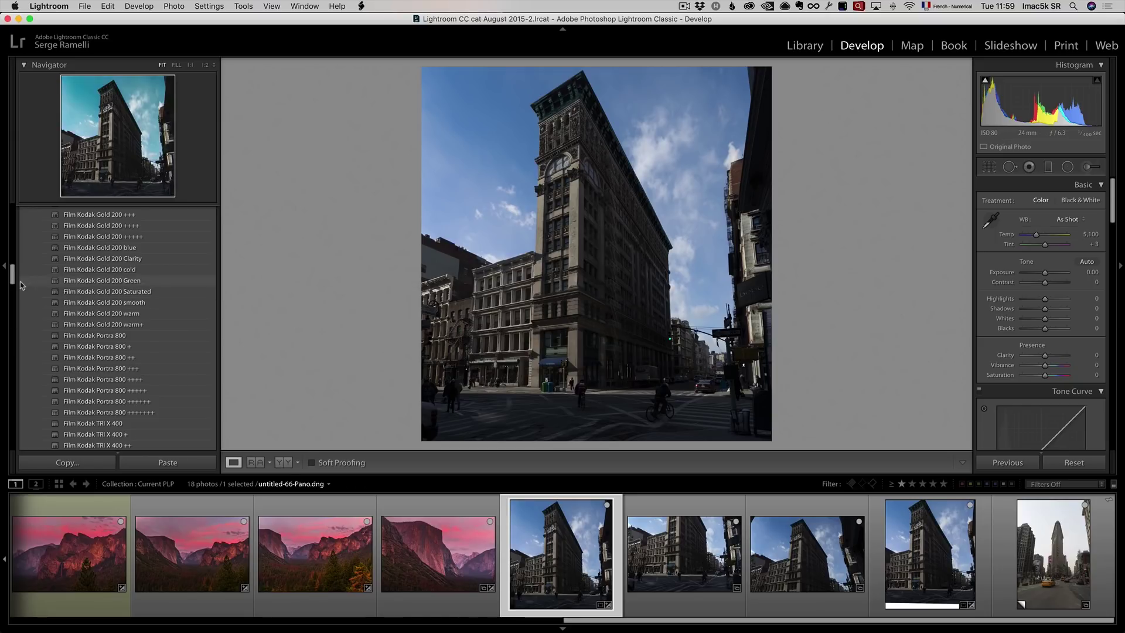
- Apply the BW Linear Circle Dark preset from the 1 SPECIAL EFFECTS folder
left_click(13, 223)
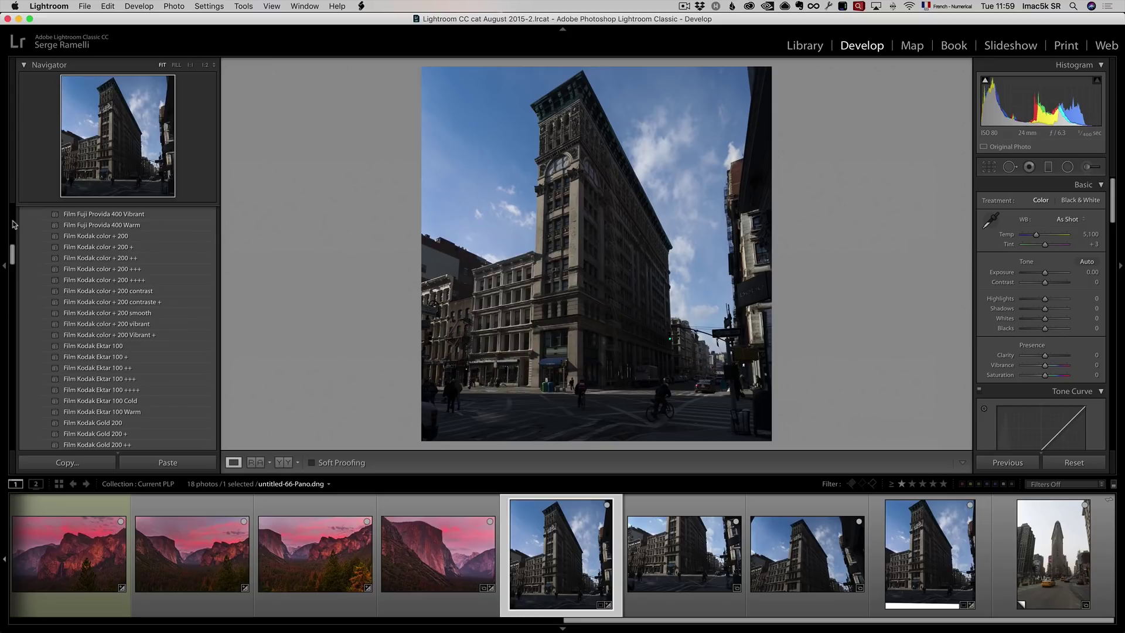
left_click(13, 223)
left_click_drag(16, 232, 20, 212)
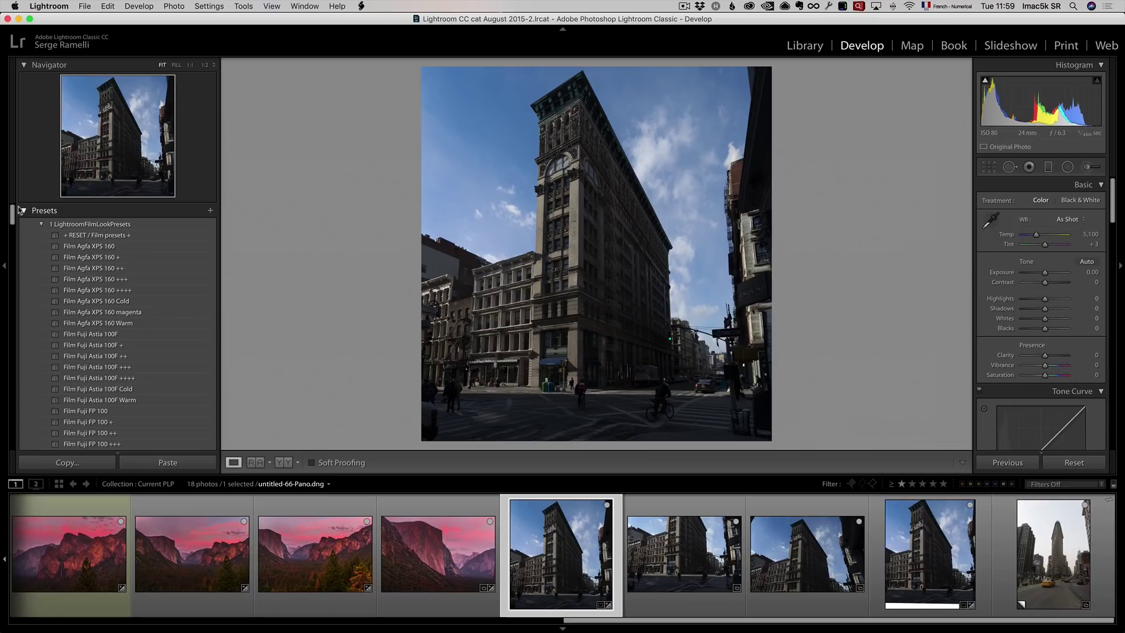
left_click(42, 224)
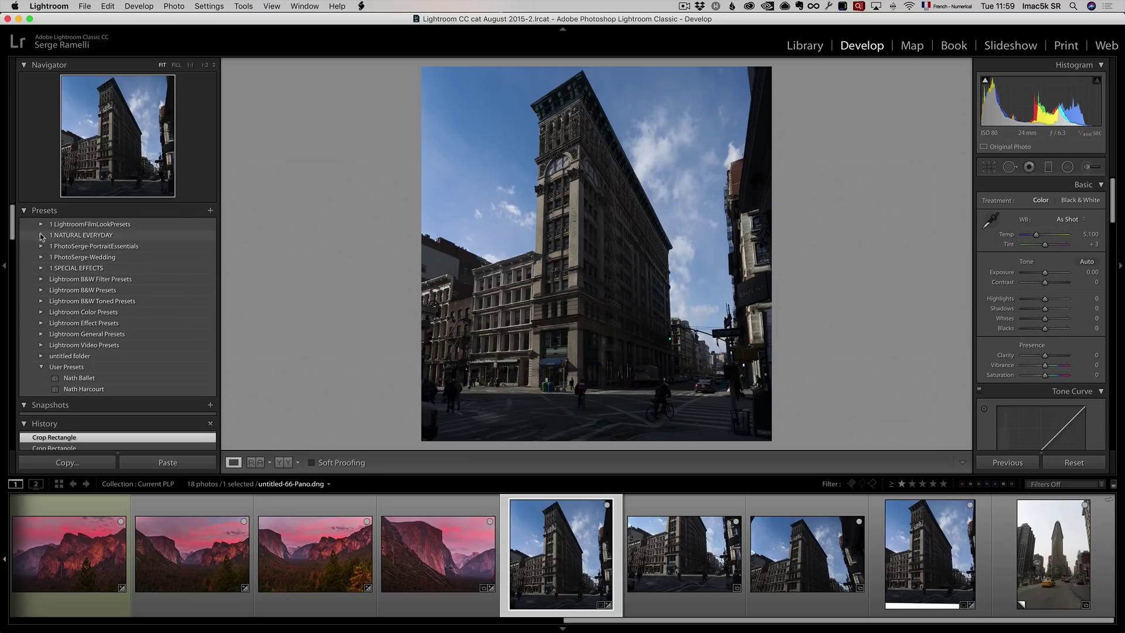
left_click(41, 268)
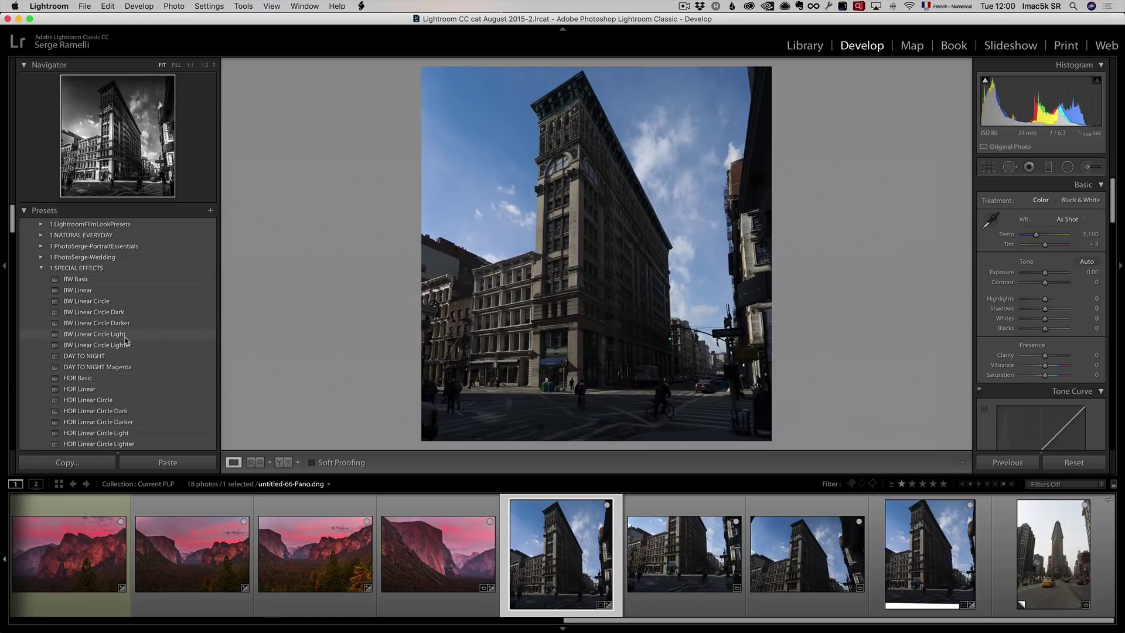
left_click(129, 312)
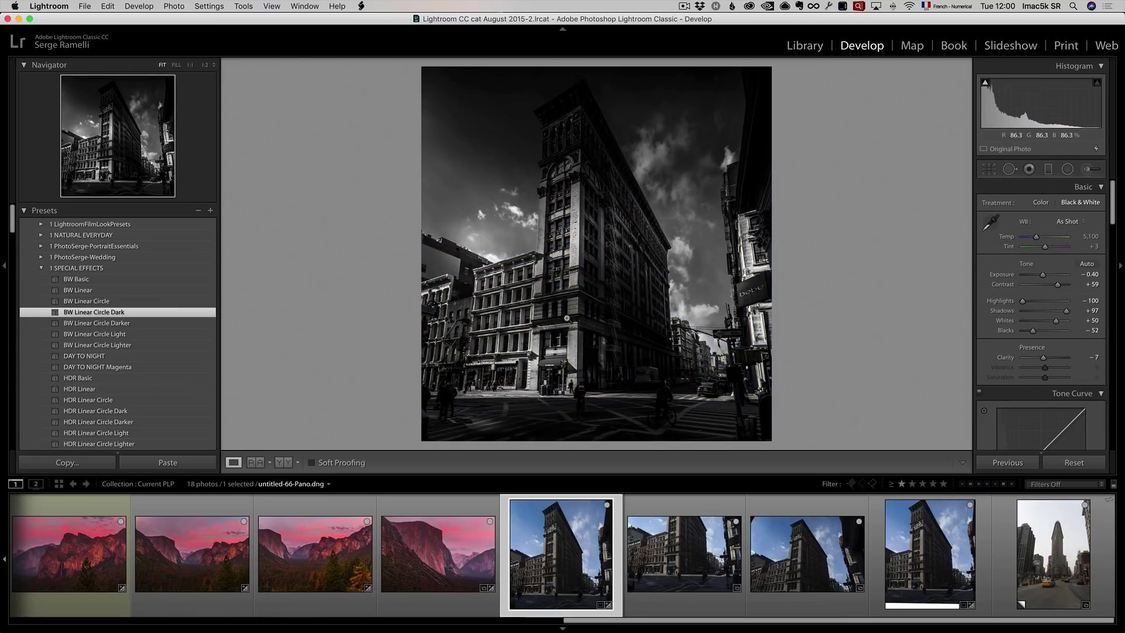
- Move the first sky gradient higher and limit it with a Luminance range mask
left_click(1048, 170)
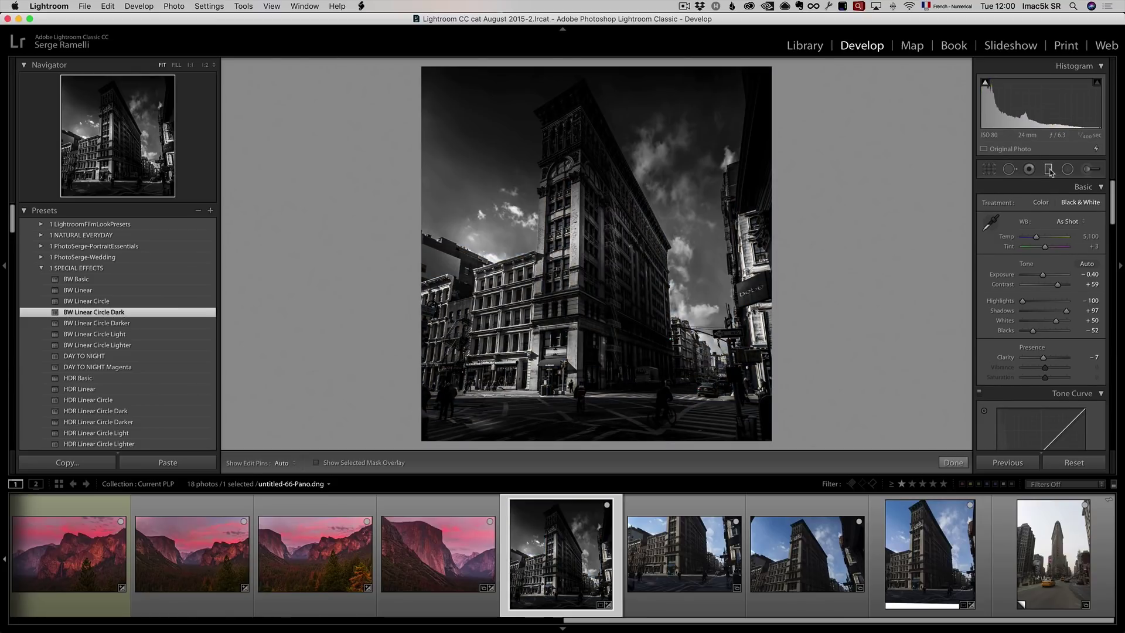
left_click(648, 185)
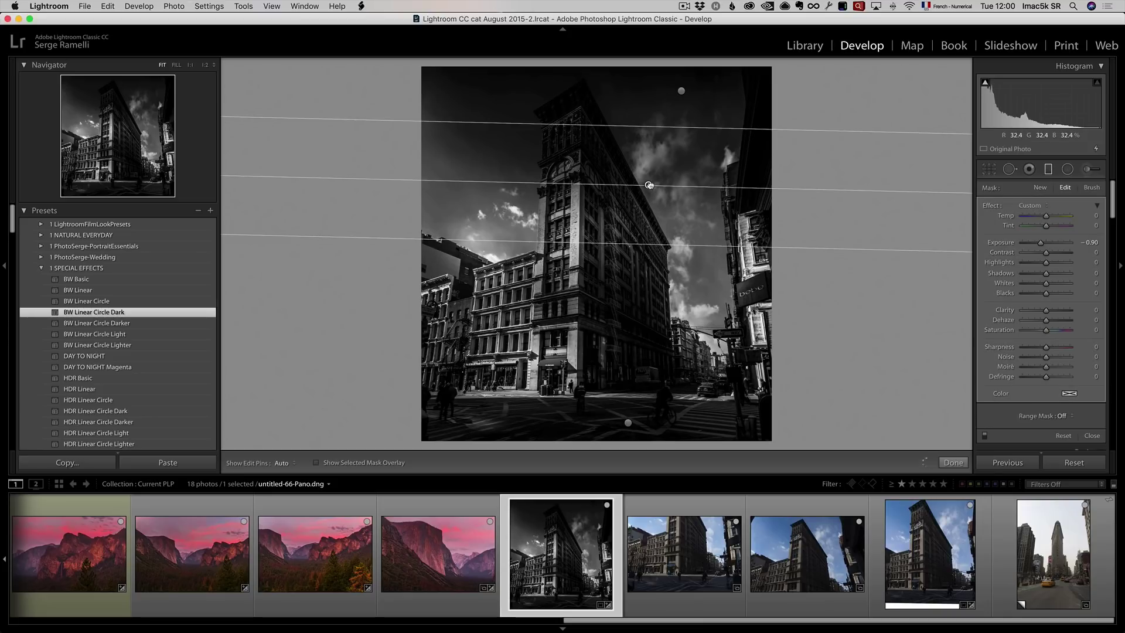
left_click_drag(649, 185, 648, 144)
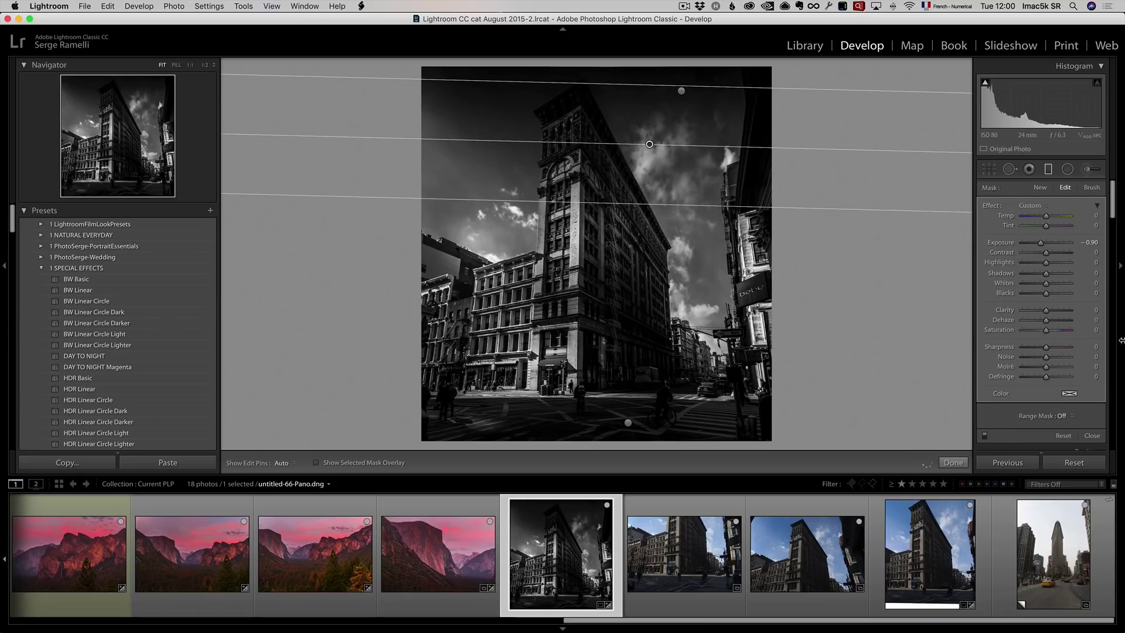
scroll(1073, 407, "down", 1)
left_click(1062, 413)
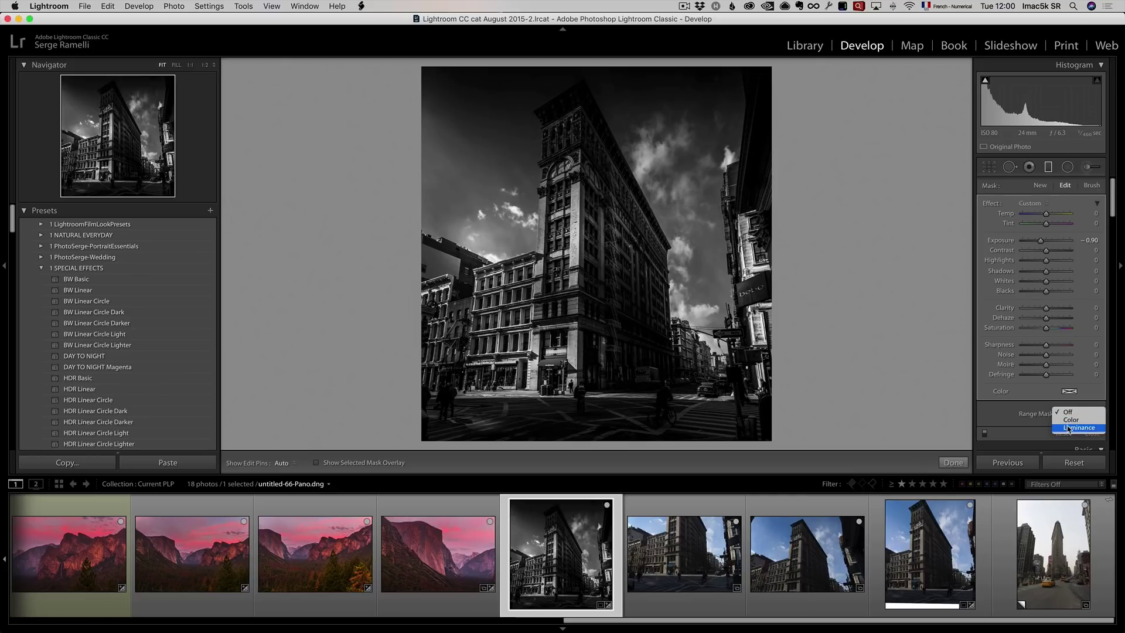
left_click(1061, 429)
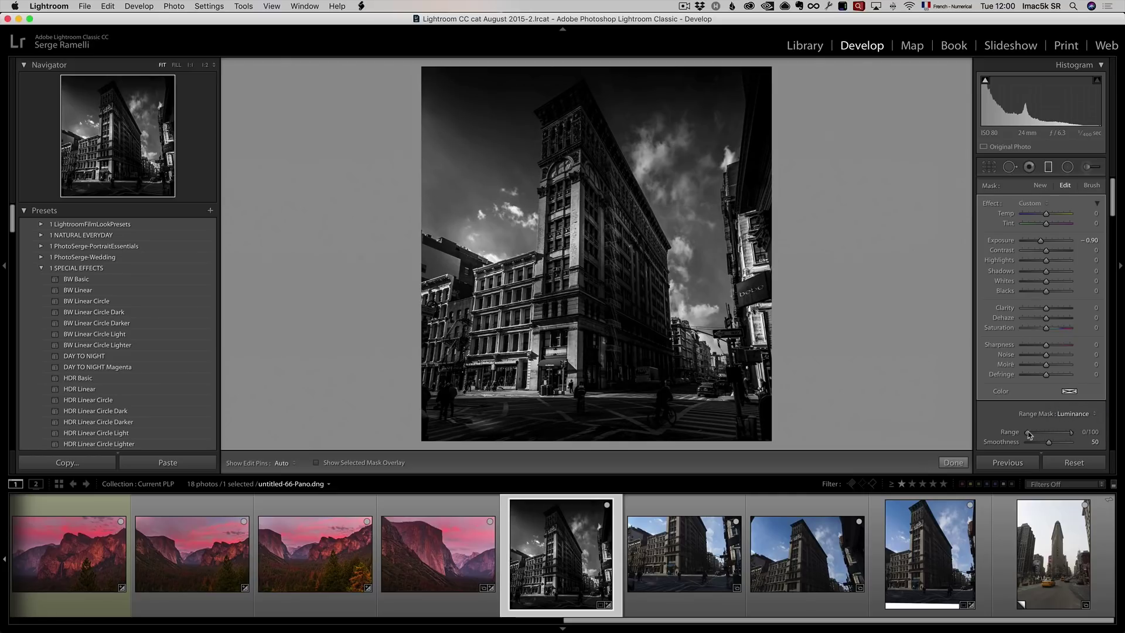
left_click_drag(1029, 434, 1053, 435)
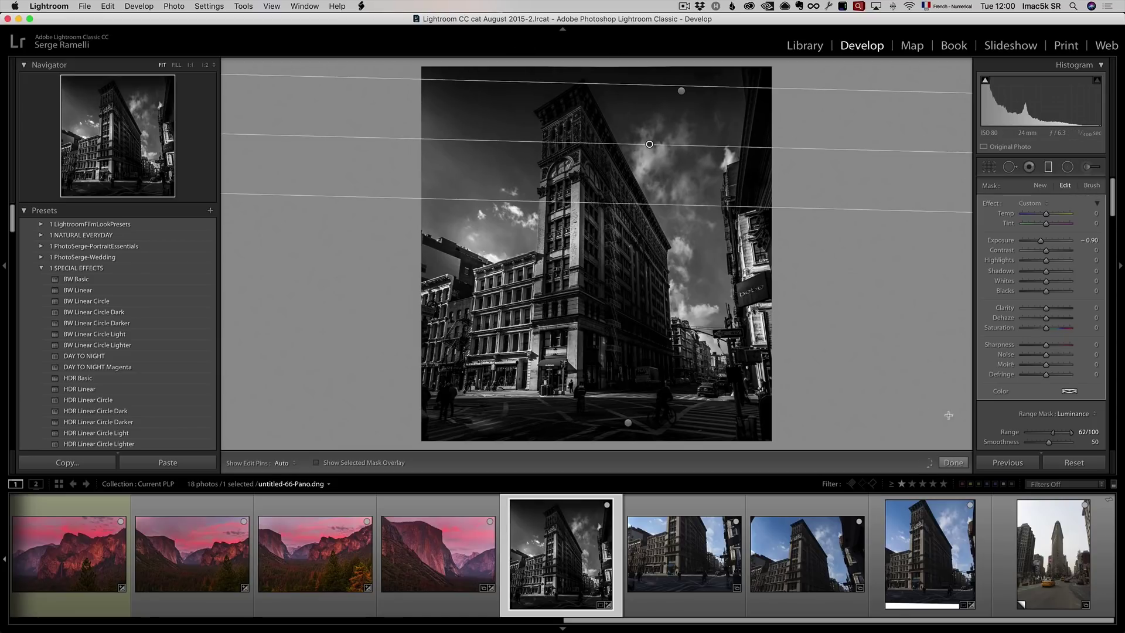
- Give the other sky gradient a Luminance range mask set to 62/100
left_click(678, 92)
left_click(1070, 413)
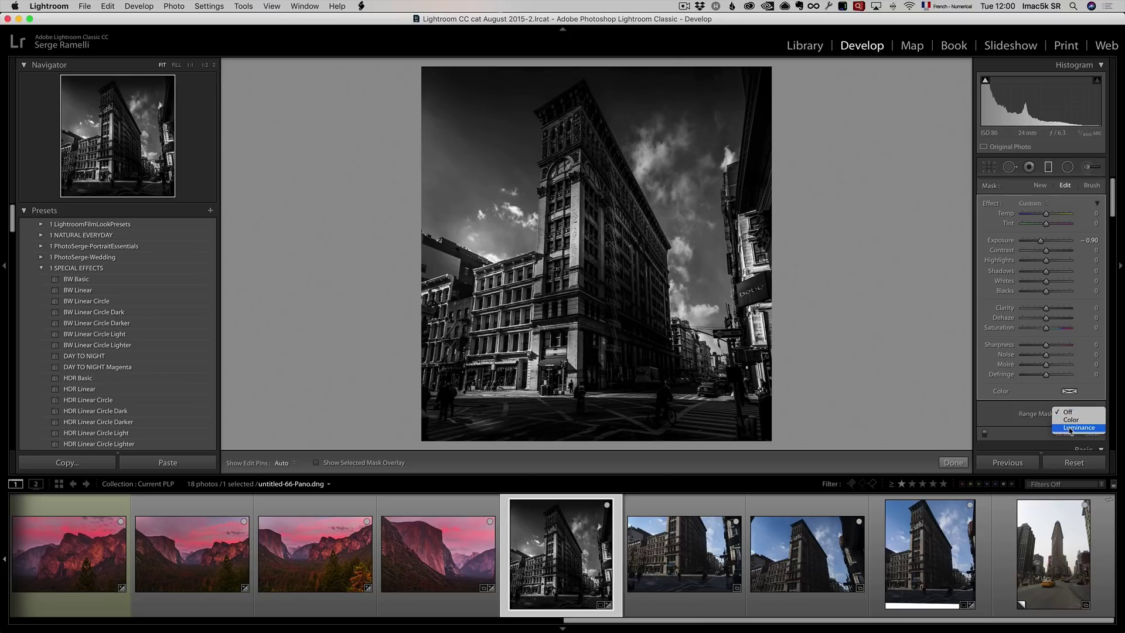
left_click(1070, 428)
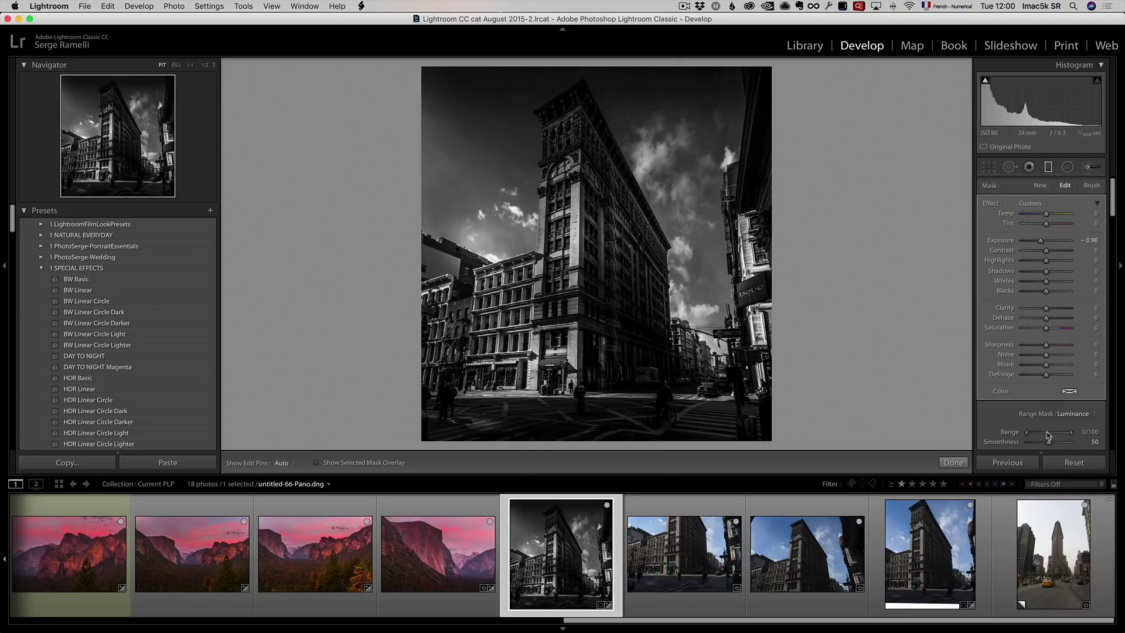
left_click_drag(1059, 430, 1059, 430)
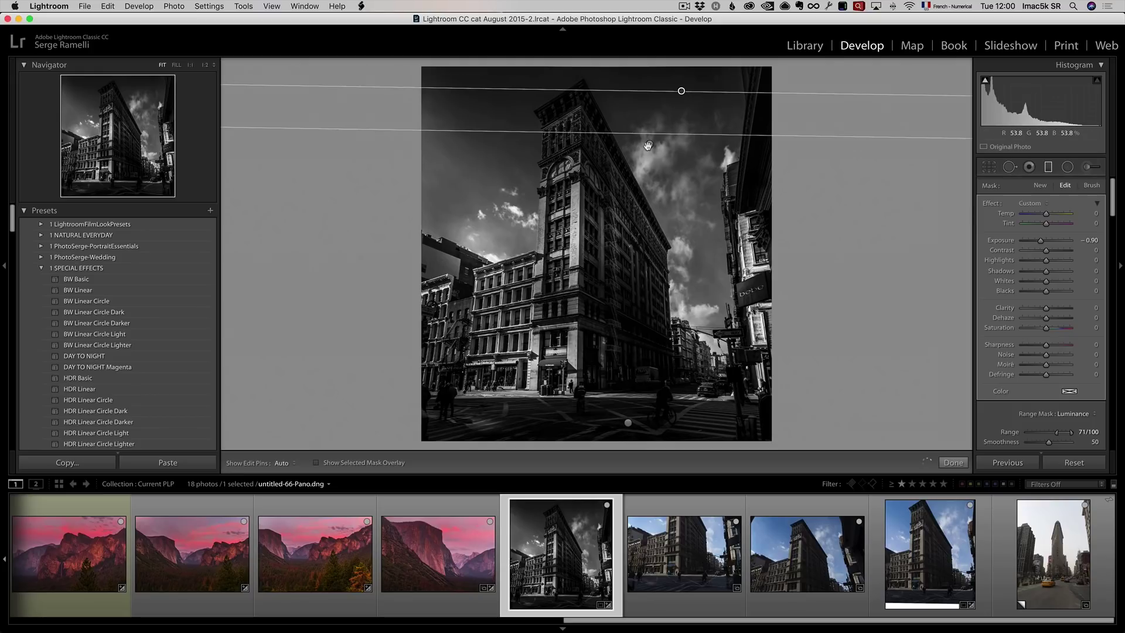
left_click_drag(1057, 432, 1053, 433)
- Widen the sky gradient's luminance range toward 84 while previewing the mask
key("alt")
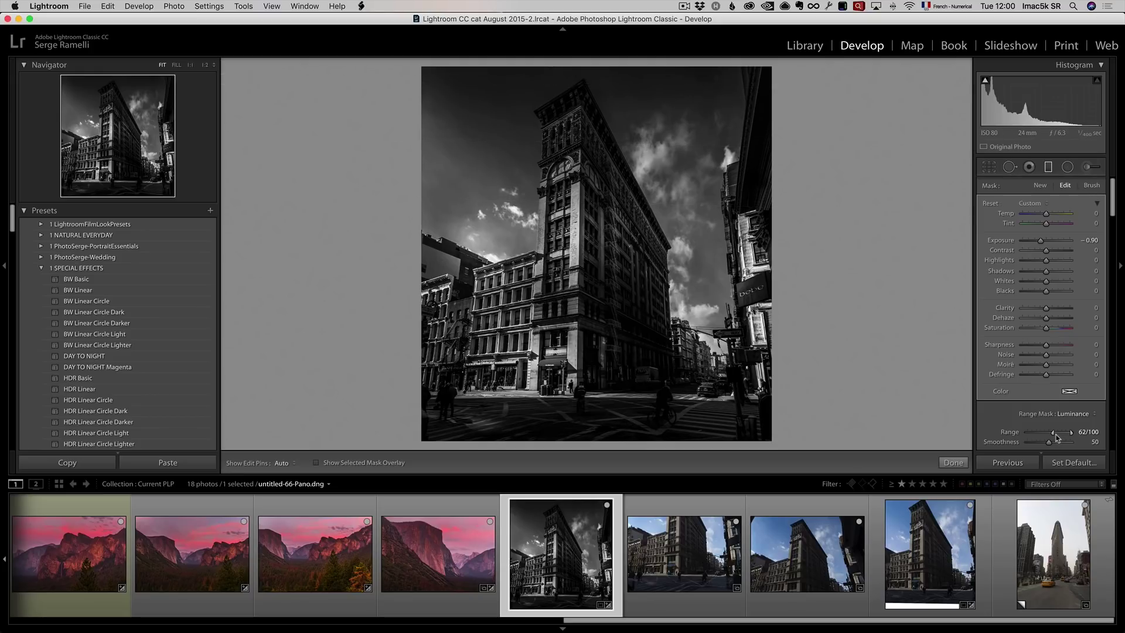
left_click_drag(1054, 435, 1054, 434)
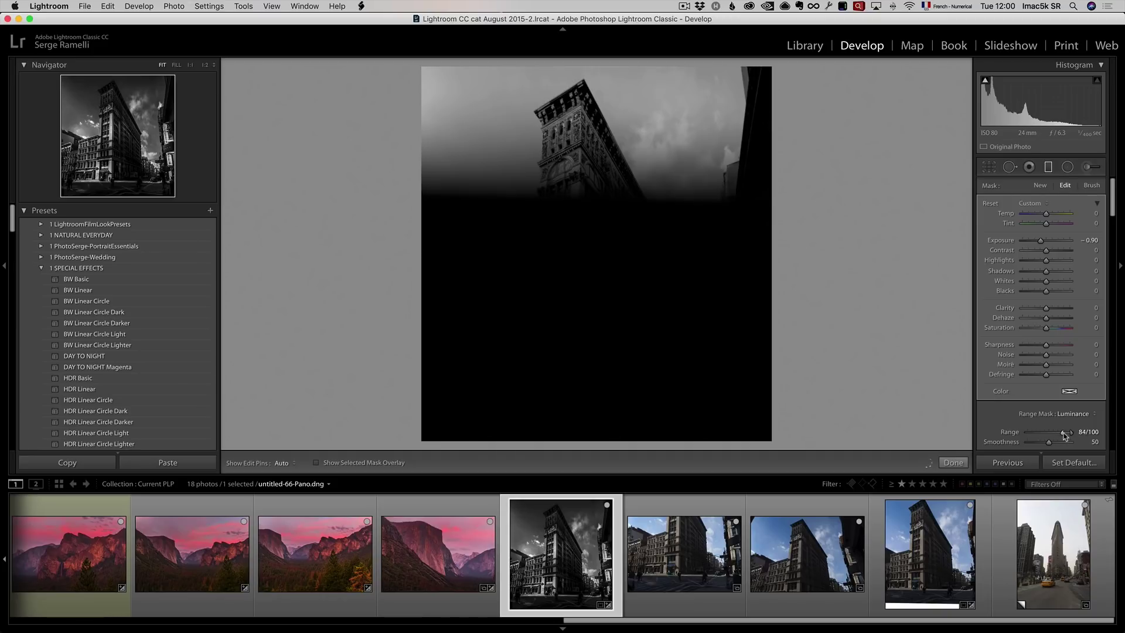
left_click_drag(1064, 435, 1062, 435)
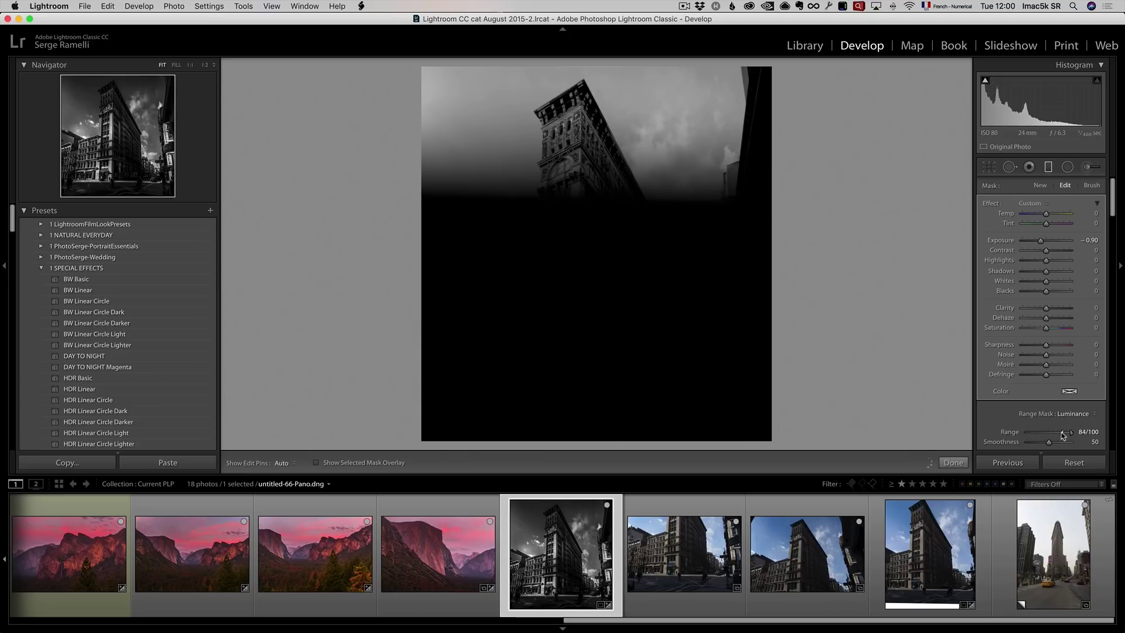
left_click_drag(1062, 435, 1062, 435)
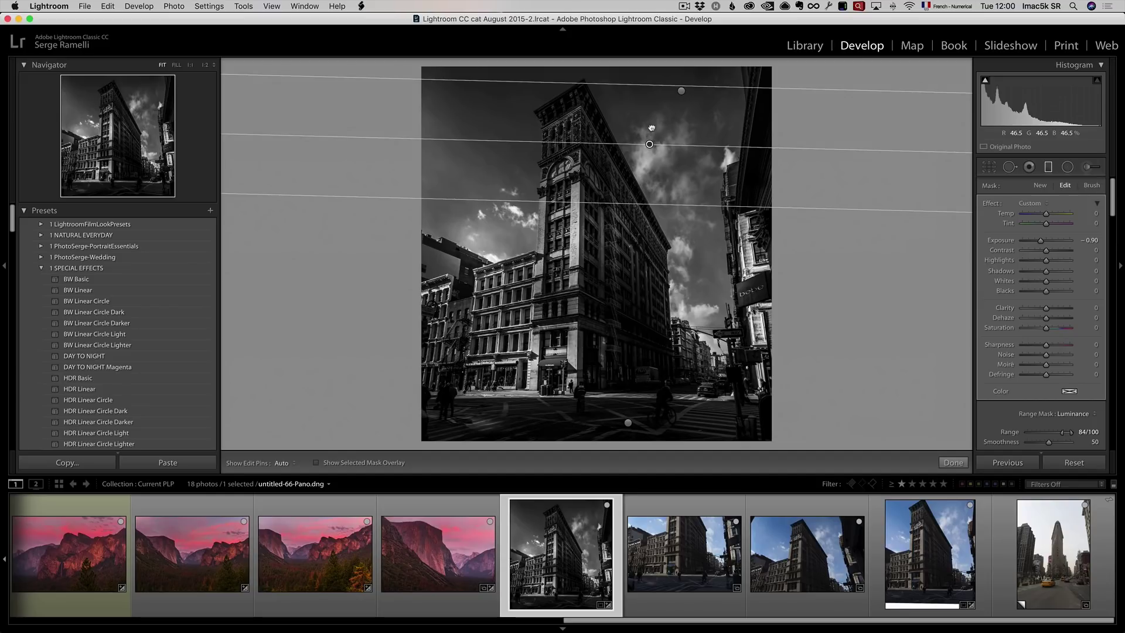
- Raise both sky gradients higher and add a new gradient near the photo's bottom
left_click_drag(649, 144, 650, 124)
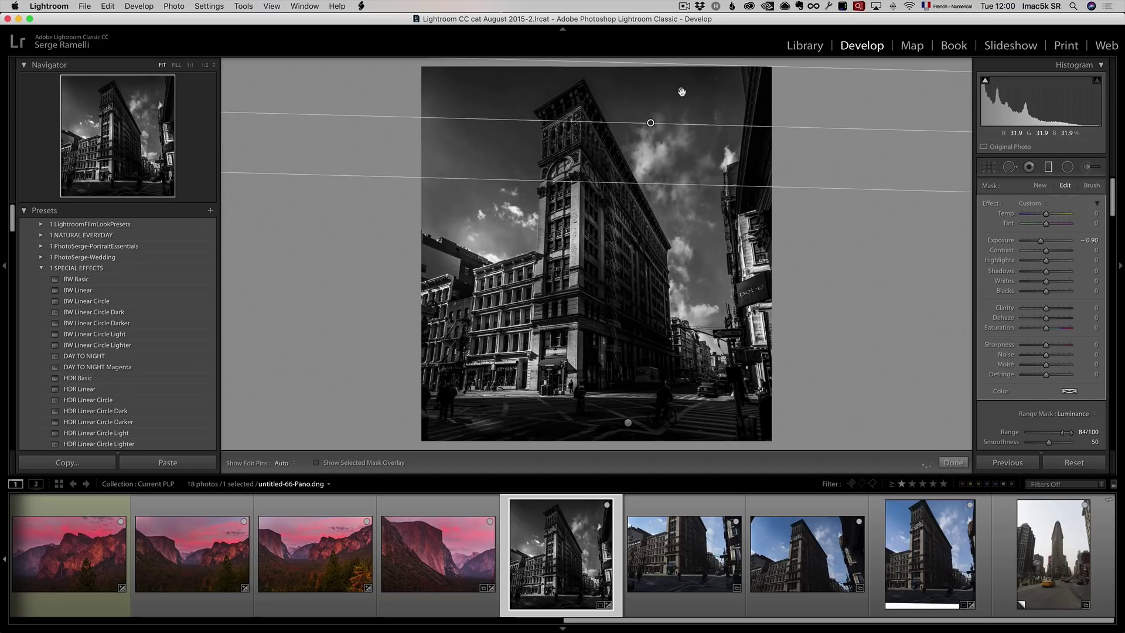
left_click(680, 92)
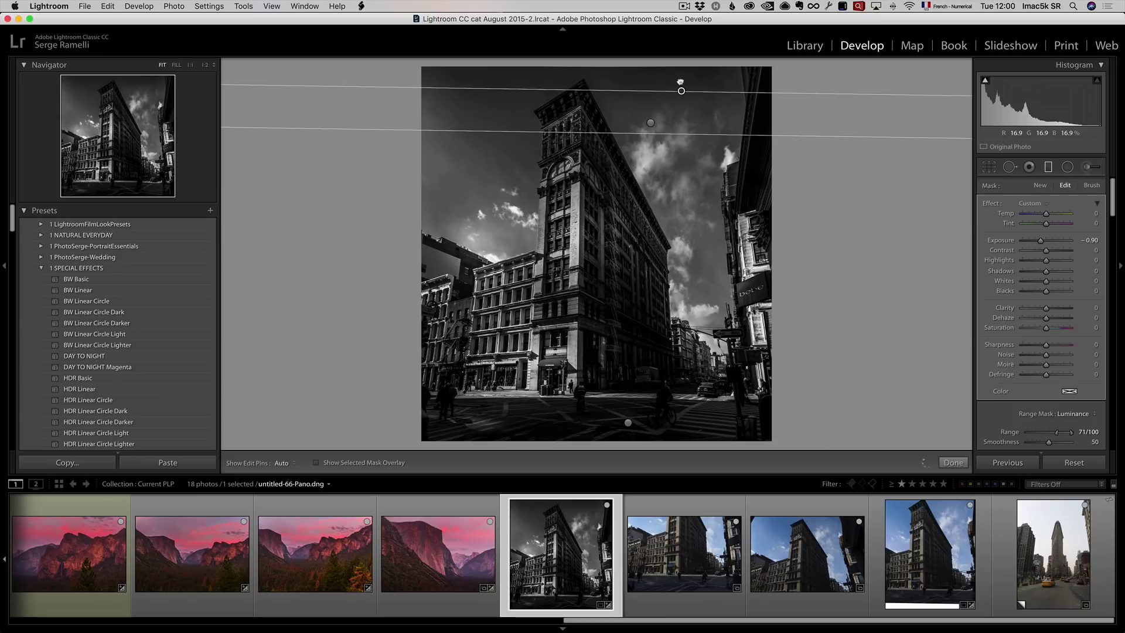
left_click_drag(680, 90, 680, 78)
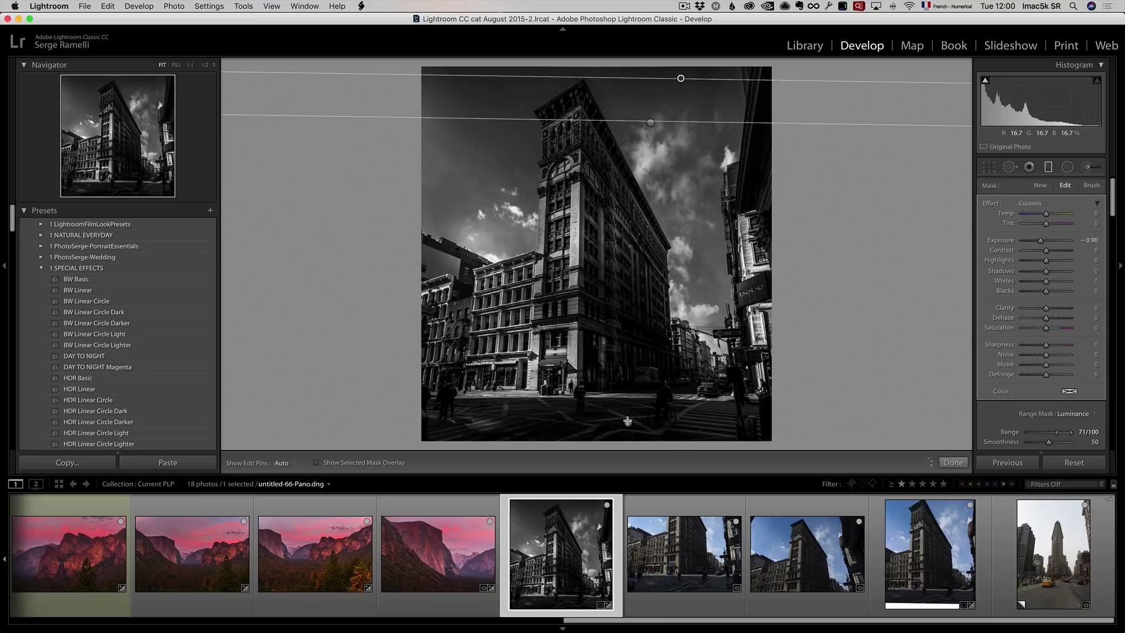
left_click_drag(627, 420, 637, 455)
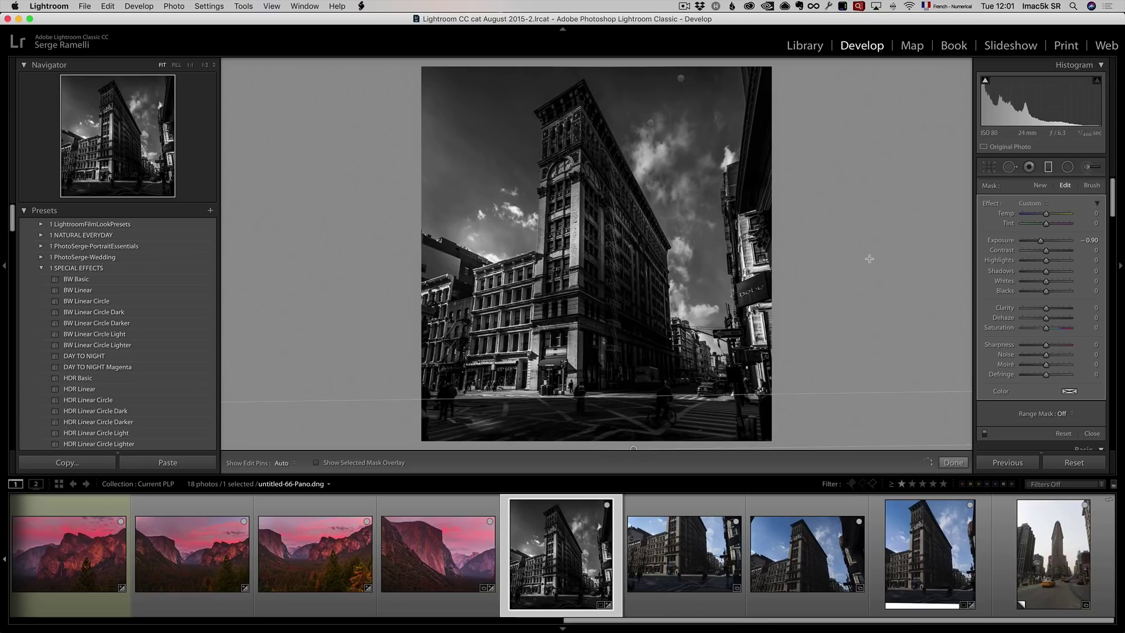
left_click(1068, 168)
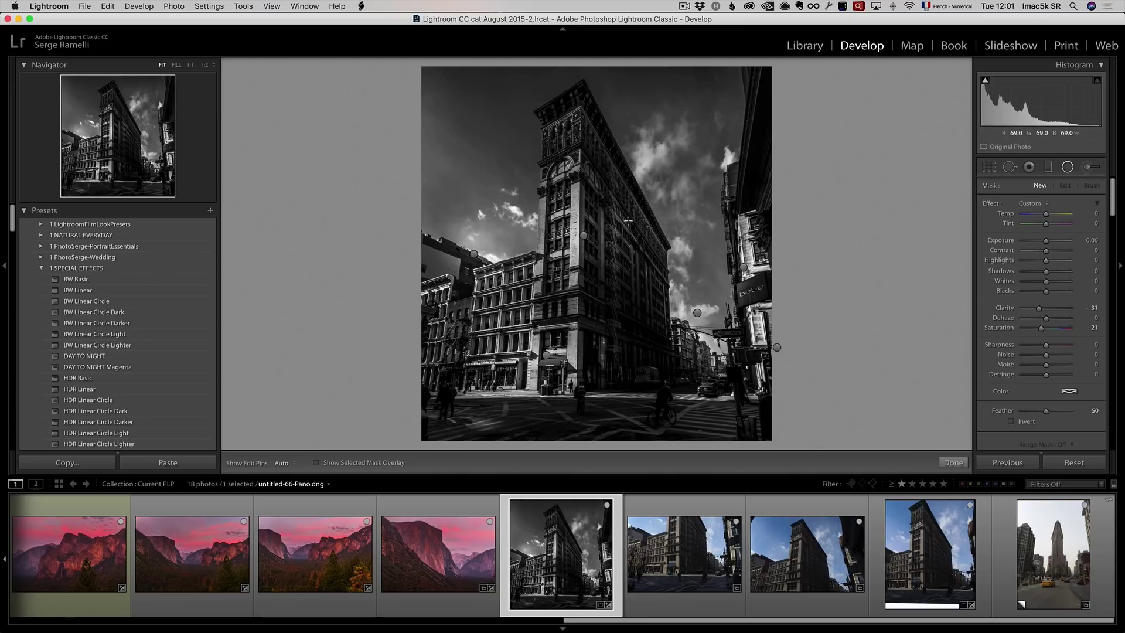
- Reposition the radial adjustments around the Flatiron Building and right-hand street, then deselect them
left_click(585, 237)
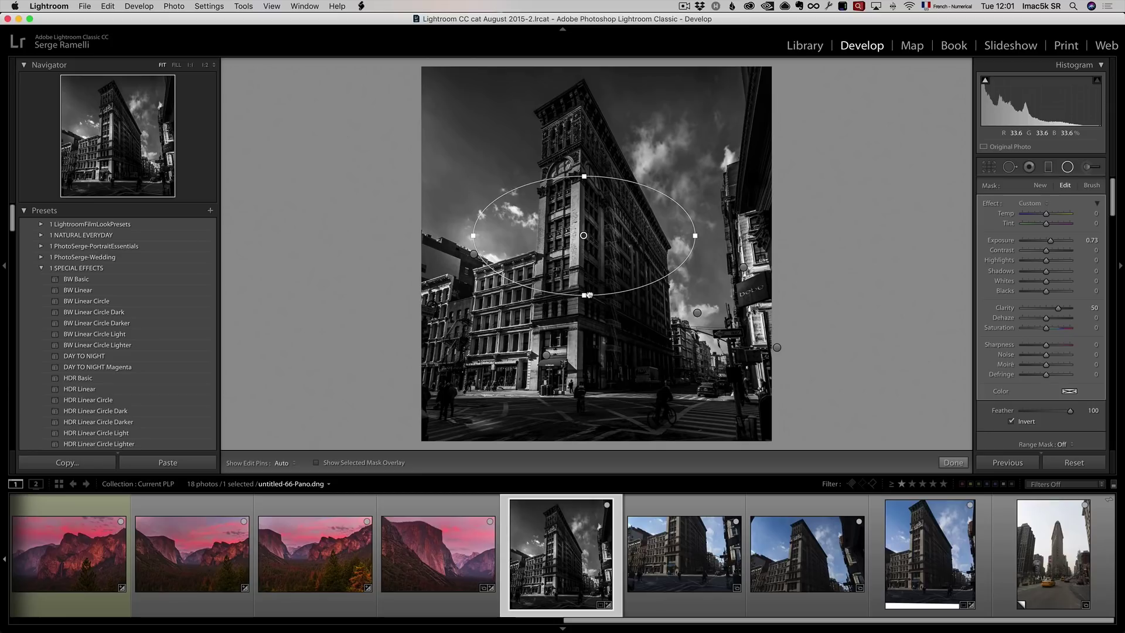
left_click_drag(588, 235, 615, 250)
left_click(698, 313)
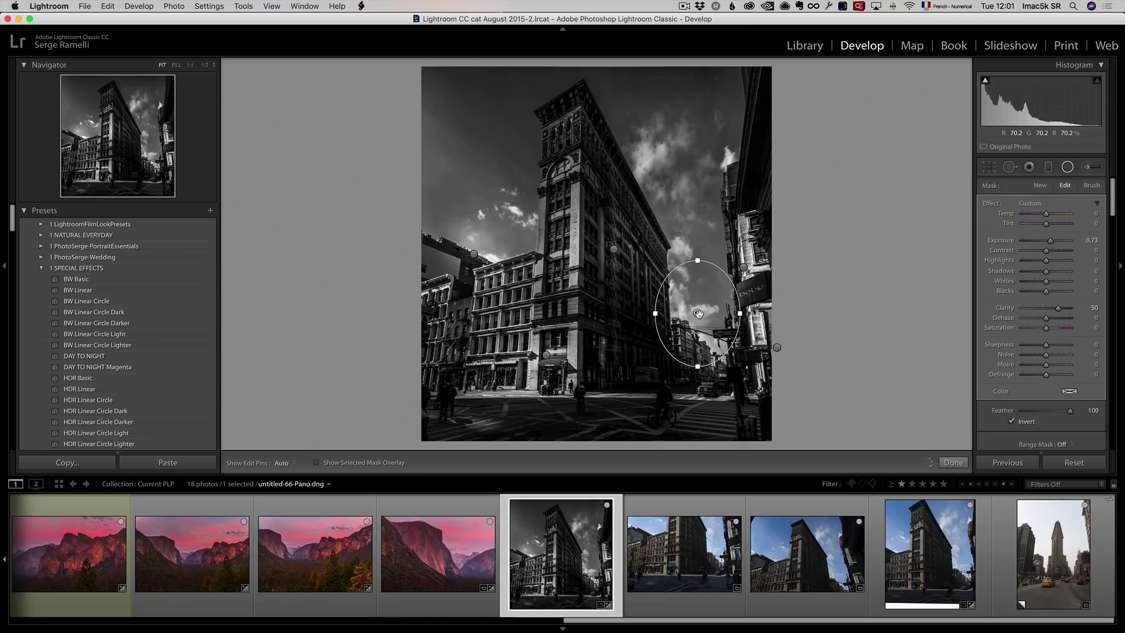
left_click_drag(698, 313, 708, 315)
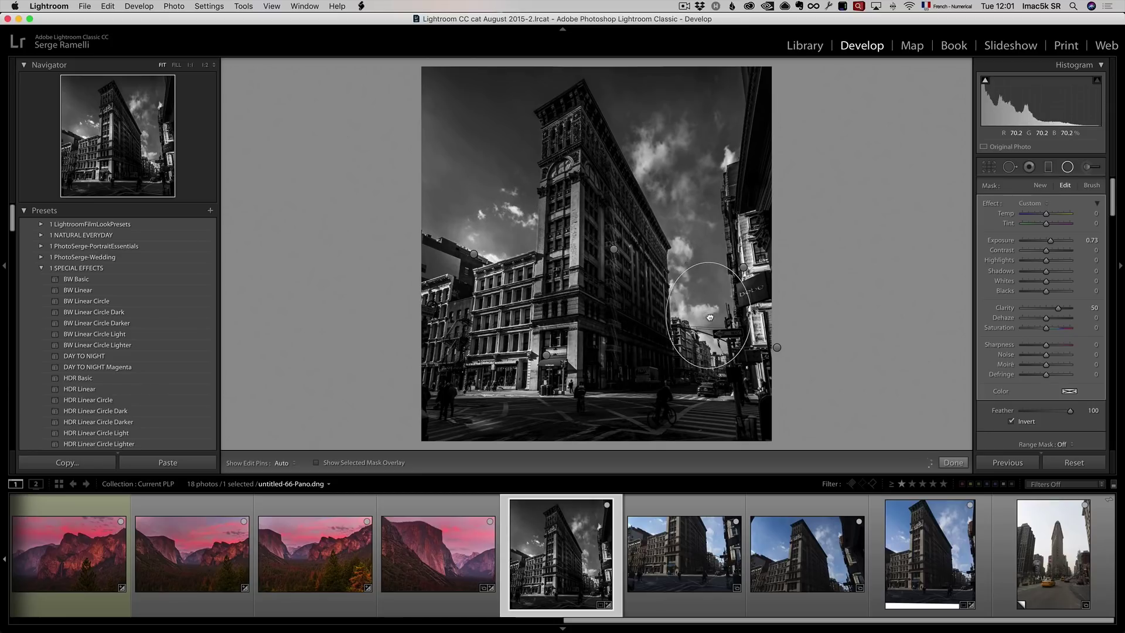
left_click(474, 255)
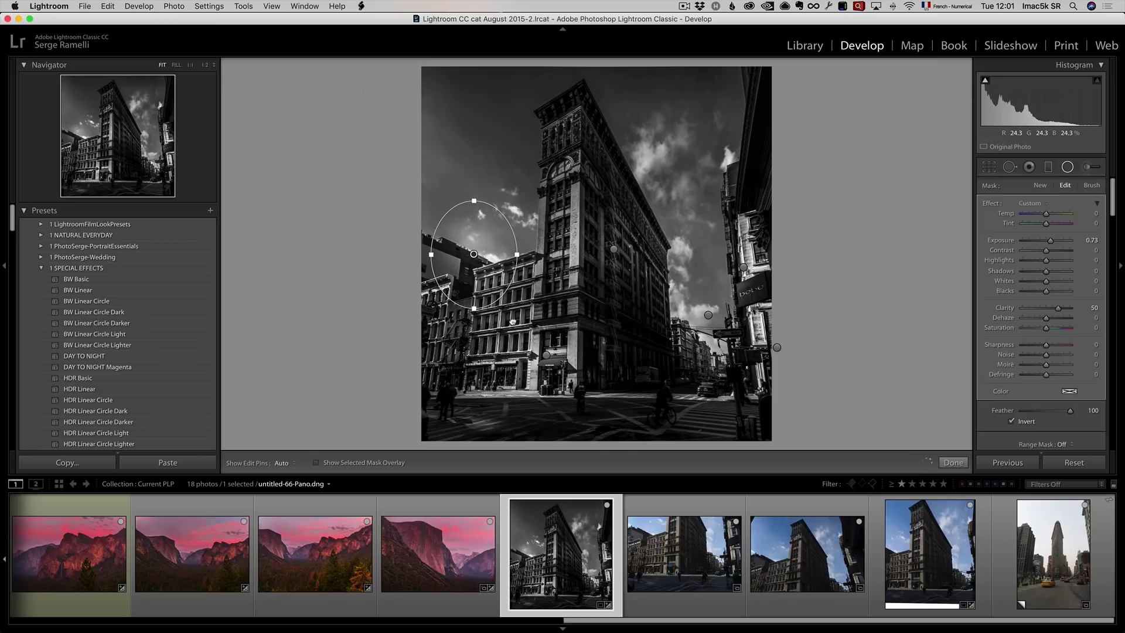
left_click(779, 347)
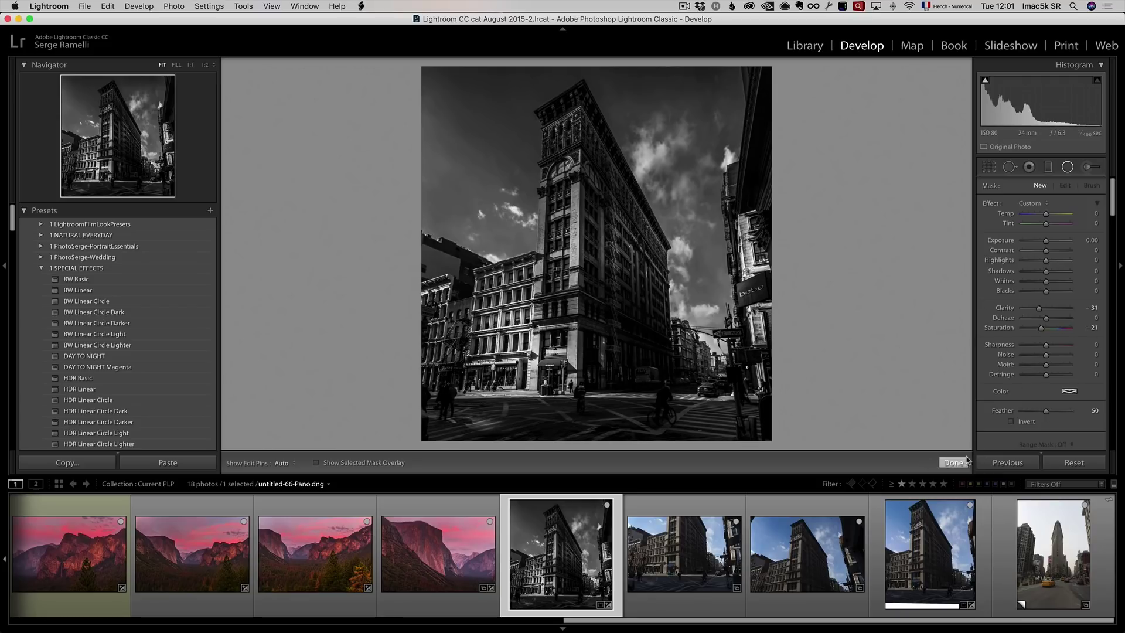
left_click(953, 462)
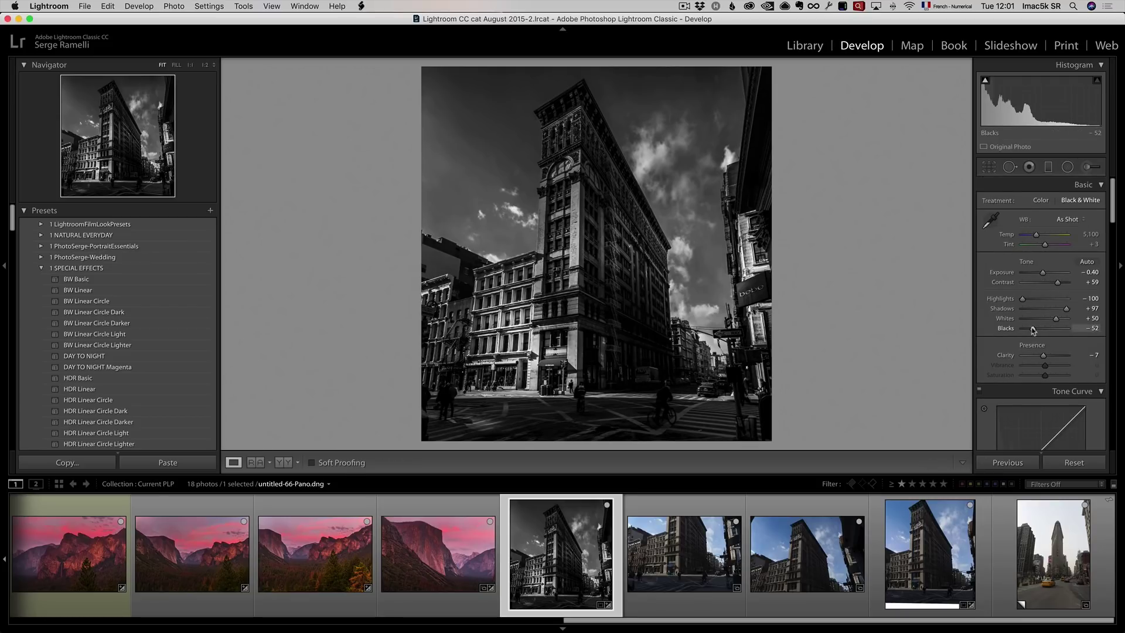
- Set Blacks to -40 and Whites to +56 with clipping preview, and Contrast to +1
key("alt")
left_click(1032, 329, "alt")
left_click_drag(1033, 332, 1036, 330)
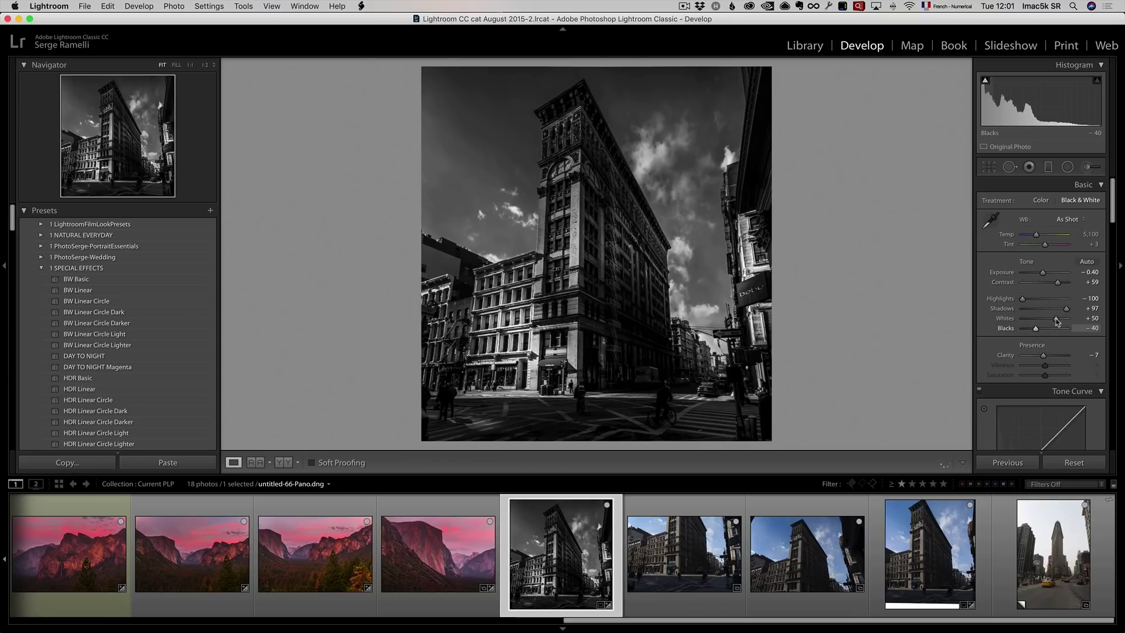
left_click(1056, 319, "alt")
left_click_drag(1056, 320, 1060, 320)
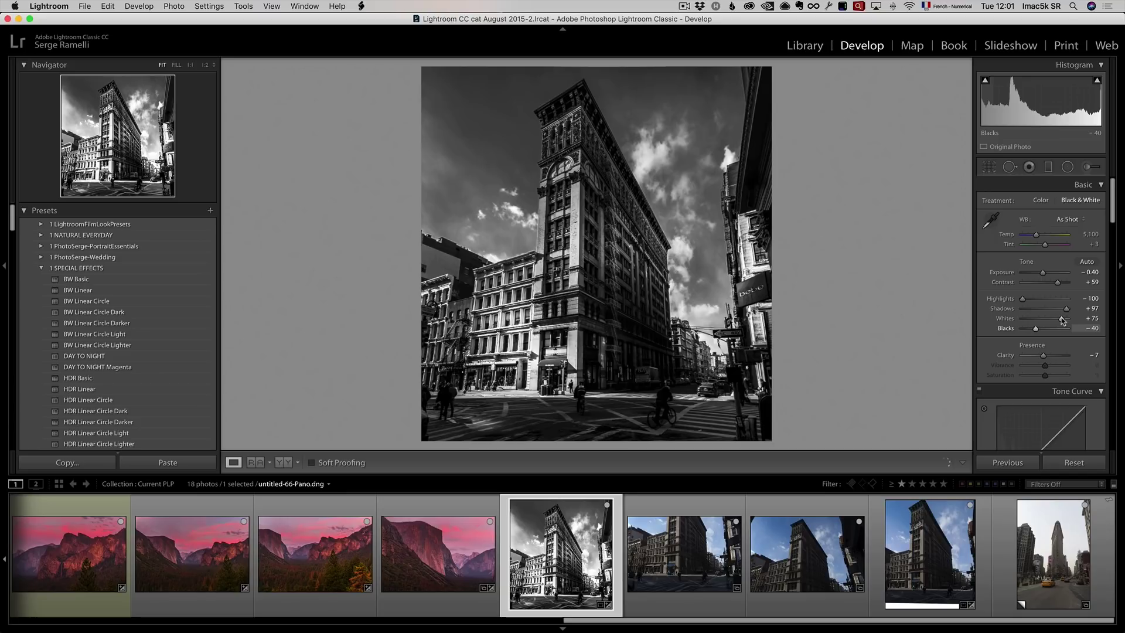
left_click_drag(1062, 320, 1057, 321)
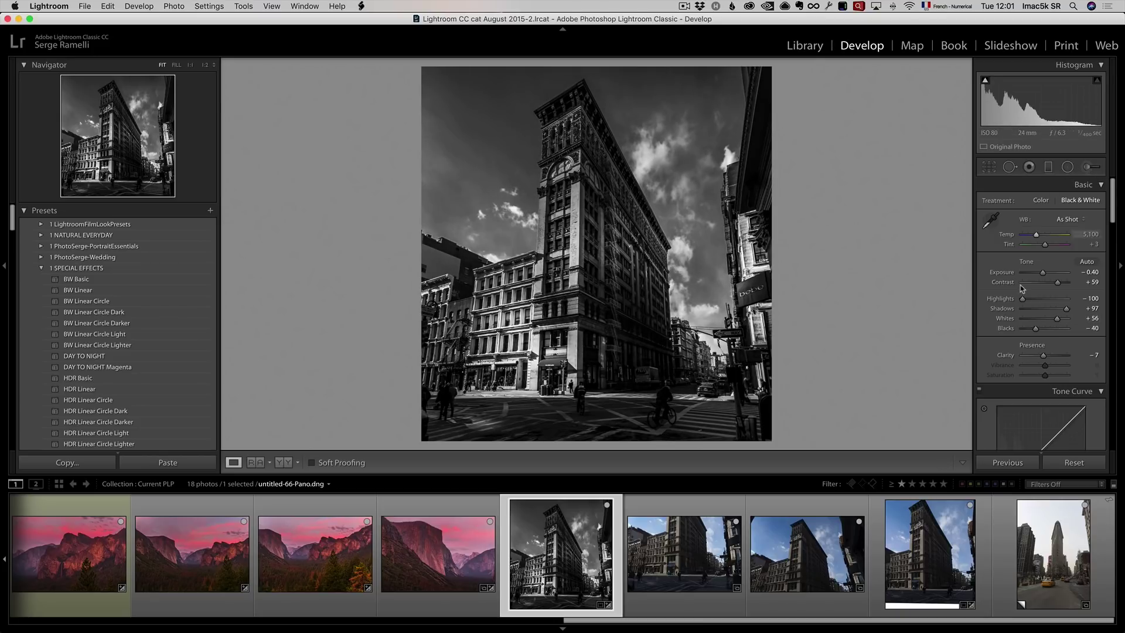
left_click_drag(1053, 282, 1042, 286)
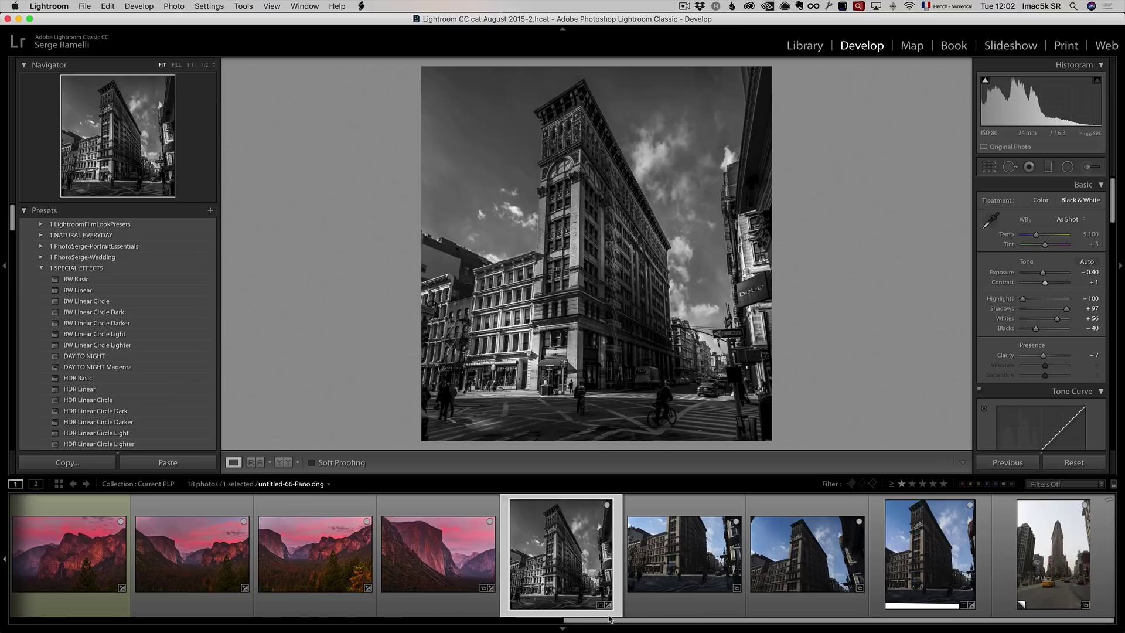
- Open untitled-19 (Copy 2) and set Highlights -100, Shadows +53, Whites +19, Blacks -65
left_click(1039, 549)
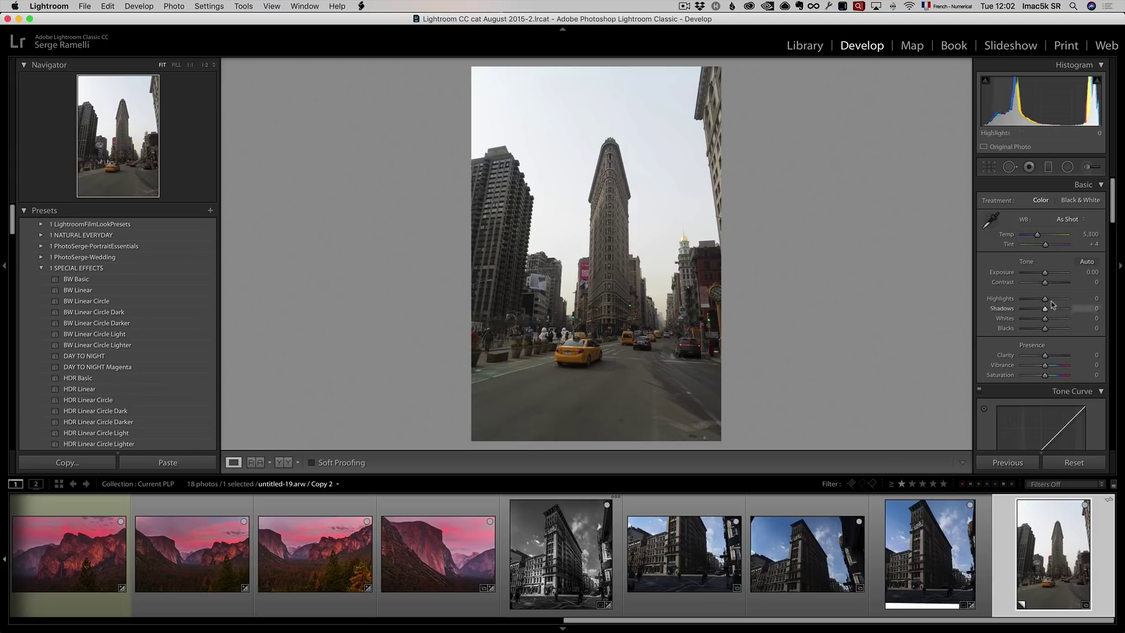
left_click_drag(1112, 213, 1112, 310)
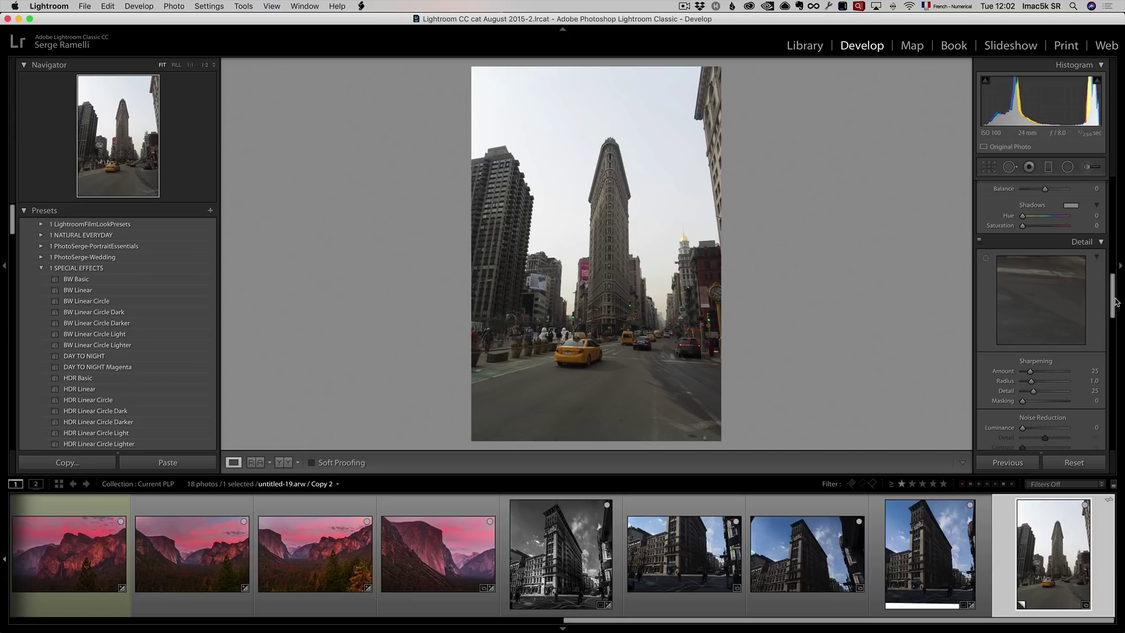
left_click_drag(1115, 302, 1108, 183)
mouse_move(1044, 308)
left_mouse_down()
mouse_move(1067, 309)
mouse_move(1017, 301)
mouse_move(1030, 328)
mouse_move(1054, 311)
left_mouse_up()
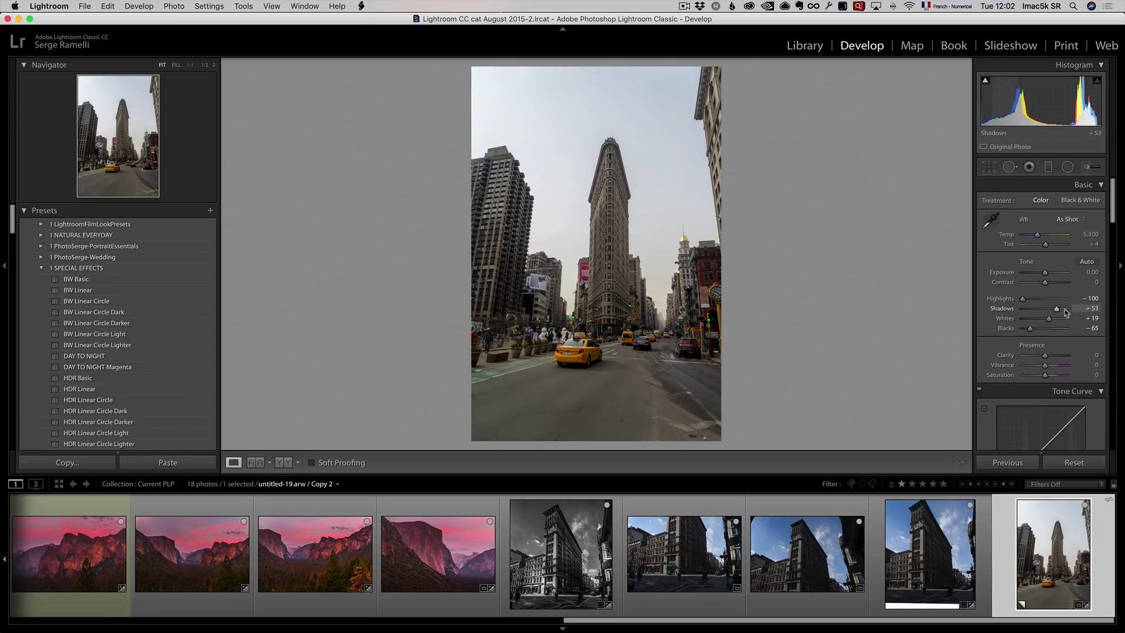
- Apply Upright Auto, then switch to Vertical Upright correction for the building
scroll(1070, 307, "down", 1)
scroll(1070, 308, "down", 15)
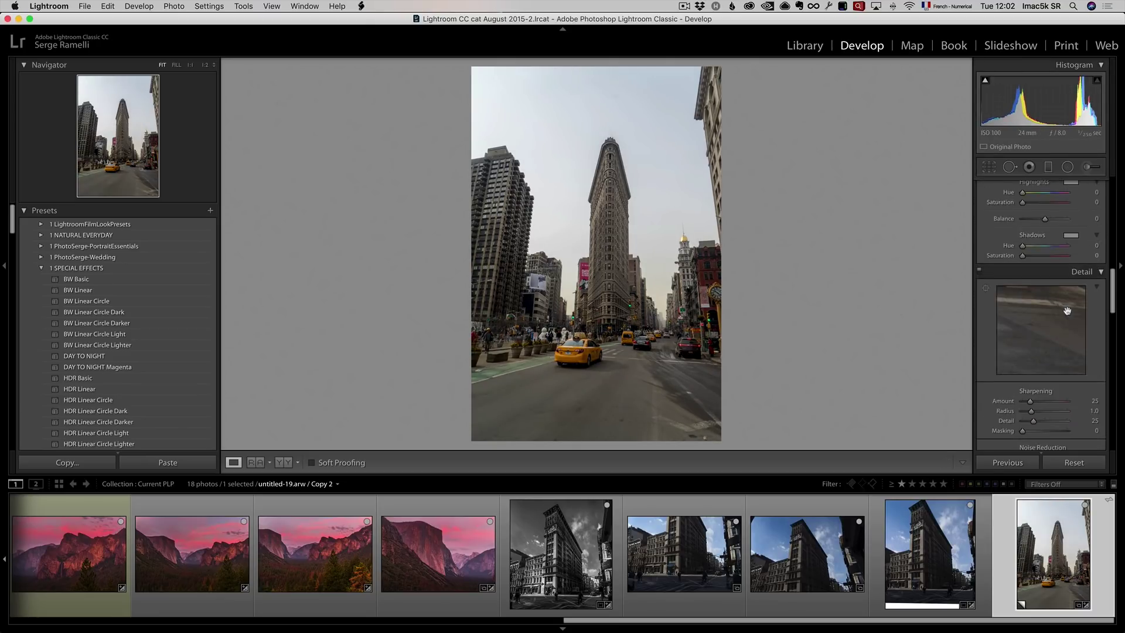
scroll(1069, 314, "down", 1)
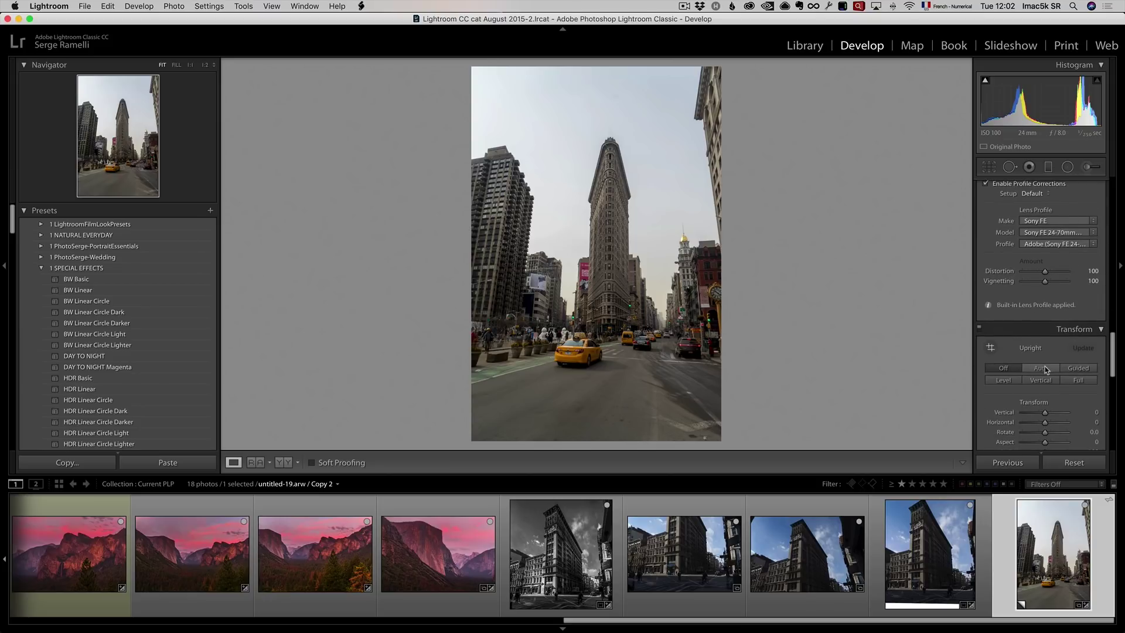
left_click(1041, 368)
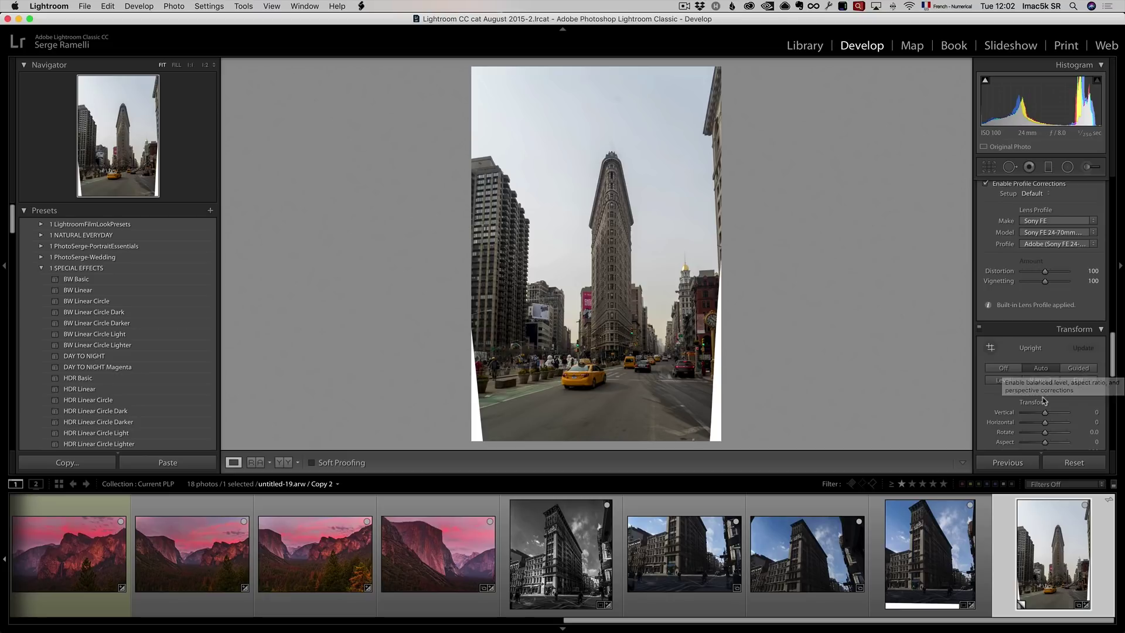
scroll(1028, 387, "down", 3)
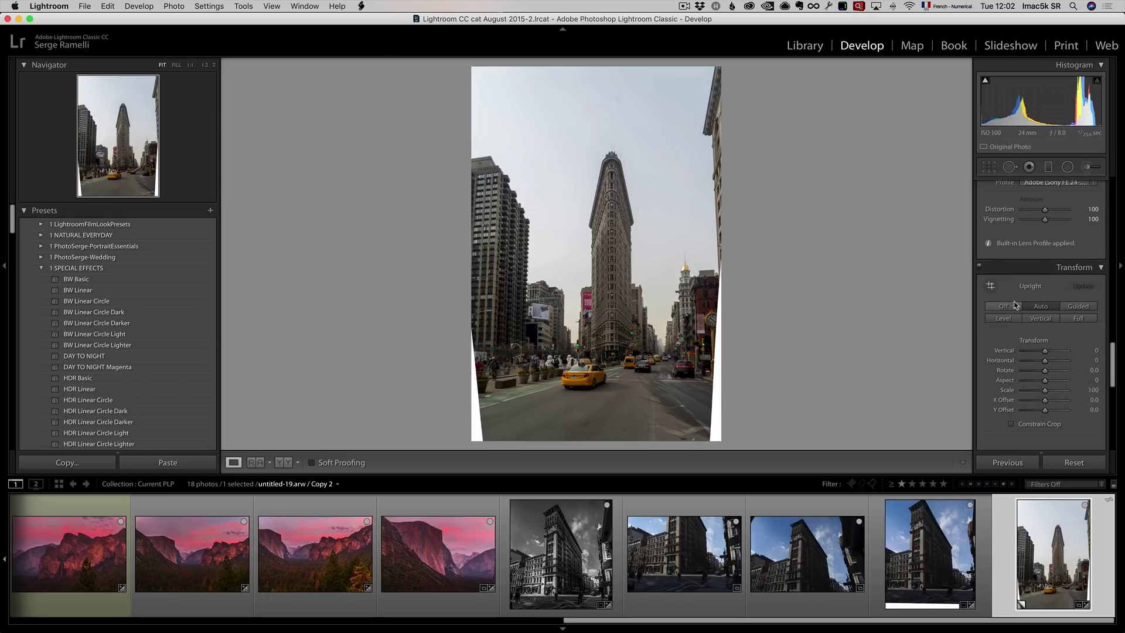
left_click(1032, 318)
- Set Transform Vertical to -34 and Rotate to -1.2, and enable Constrain Crop
left_click_drag(1044, 351, 1038, 353)
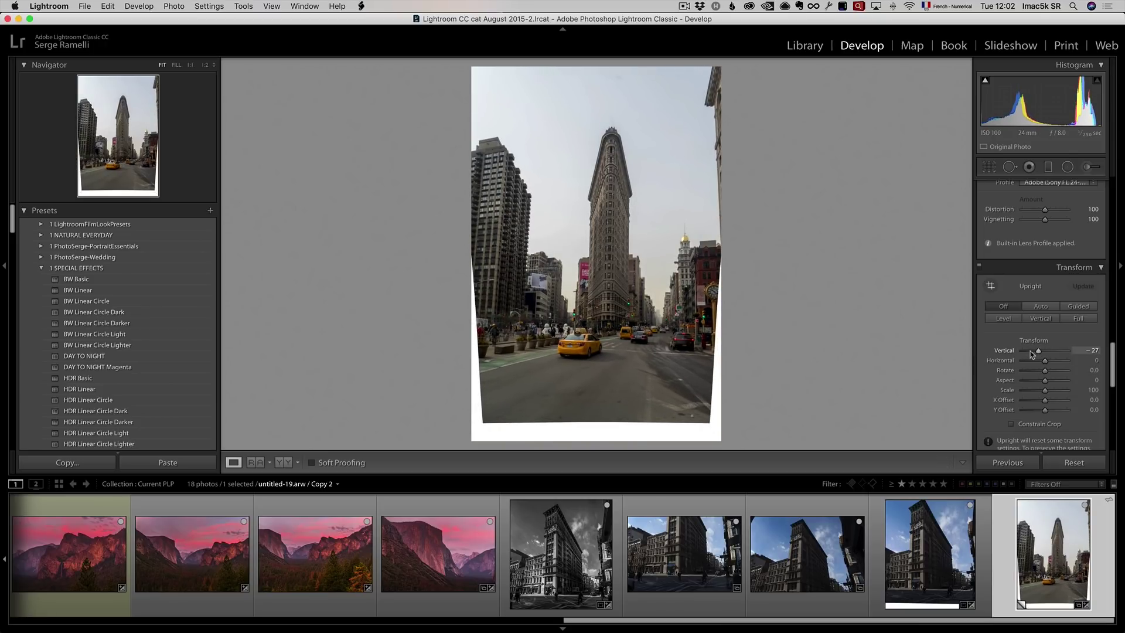
left_click_drag(1038, 352, 1037, 352)
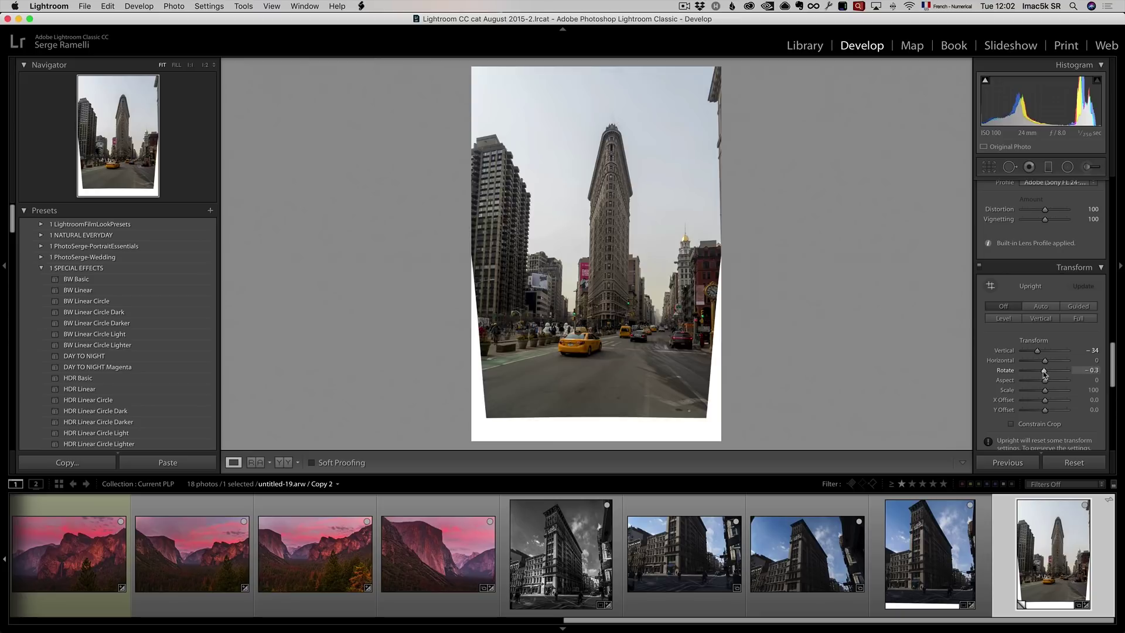
left_click_drag(1043, 373, 1042, 375)
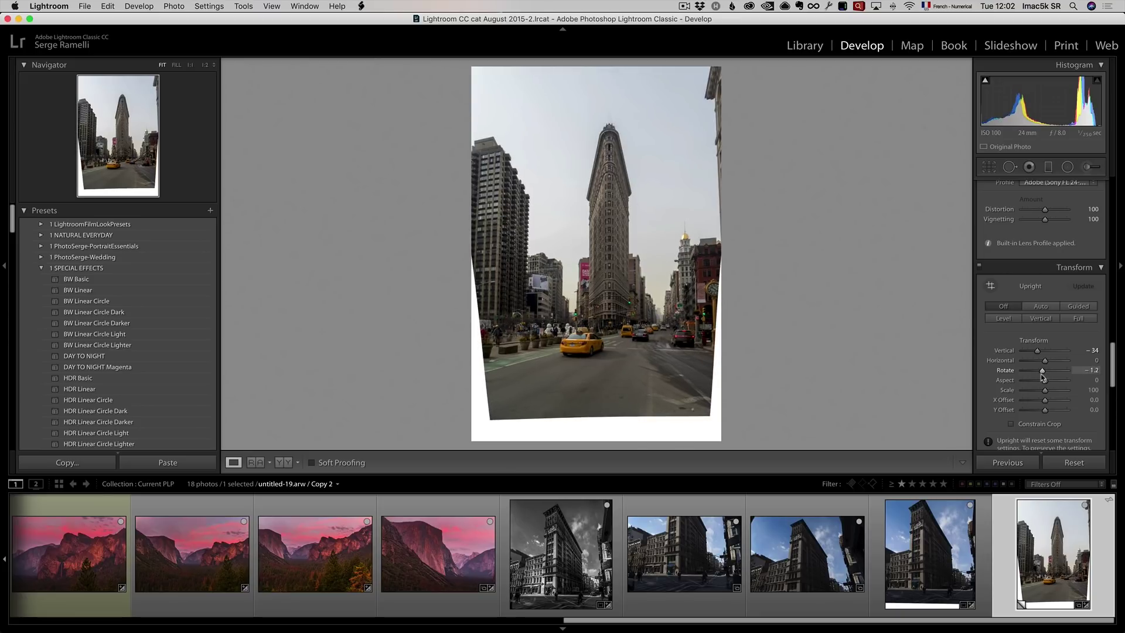
left_click(1050, 426)
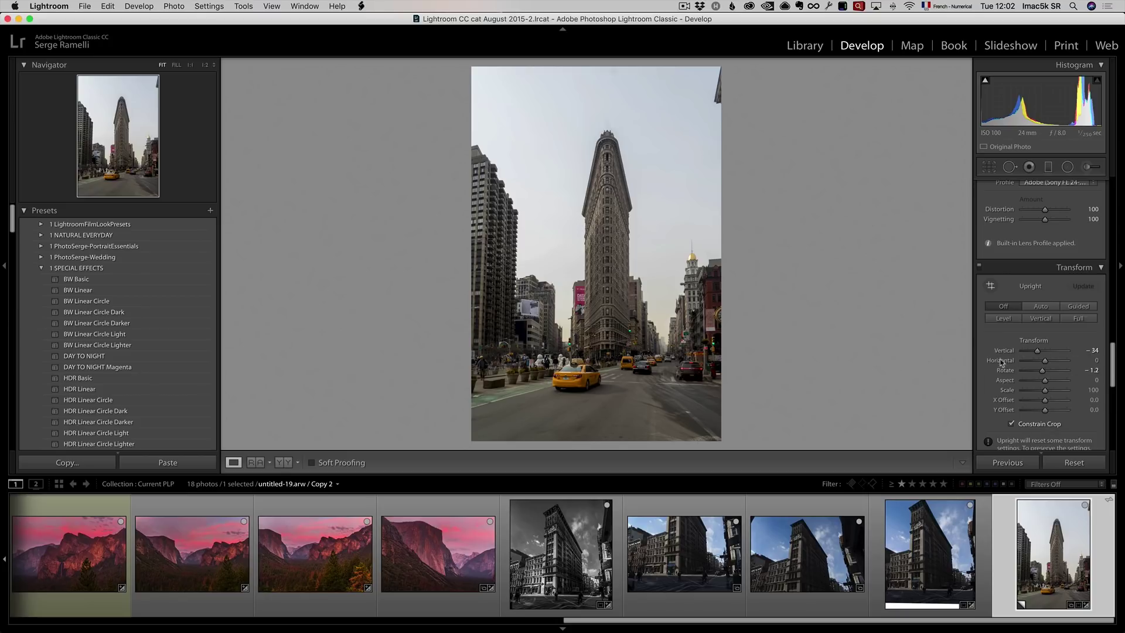
- Set HSL Saturation to -100 for all colours, keeping Yellow +100 and Orange +83
scroll(1049, 334, "up", 10)
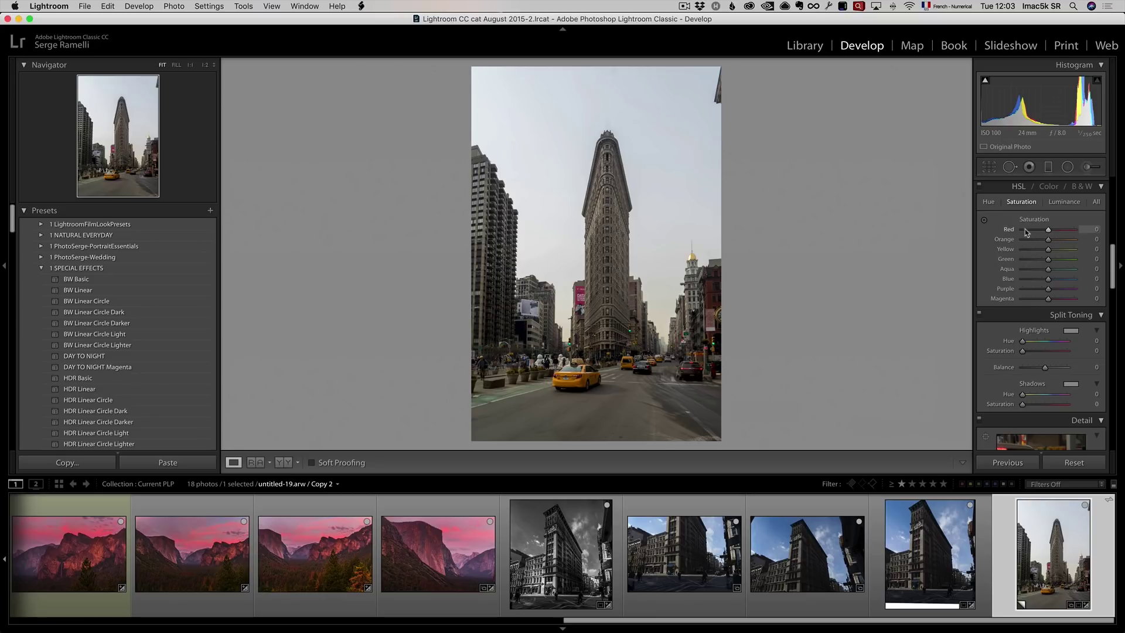
left_click_drag(1025, 233, 999, 300)
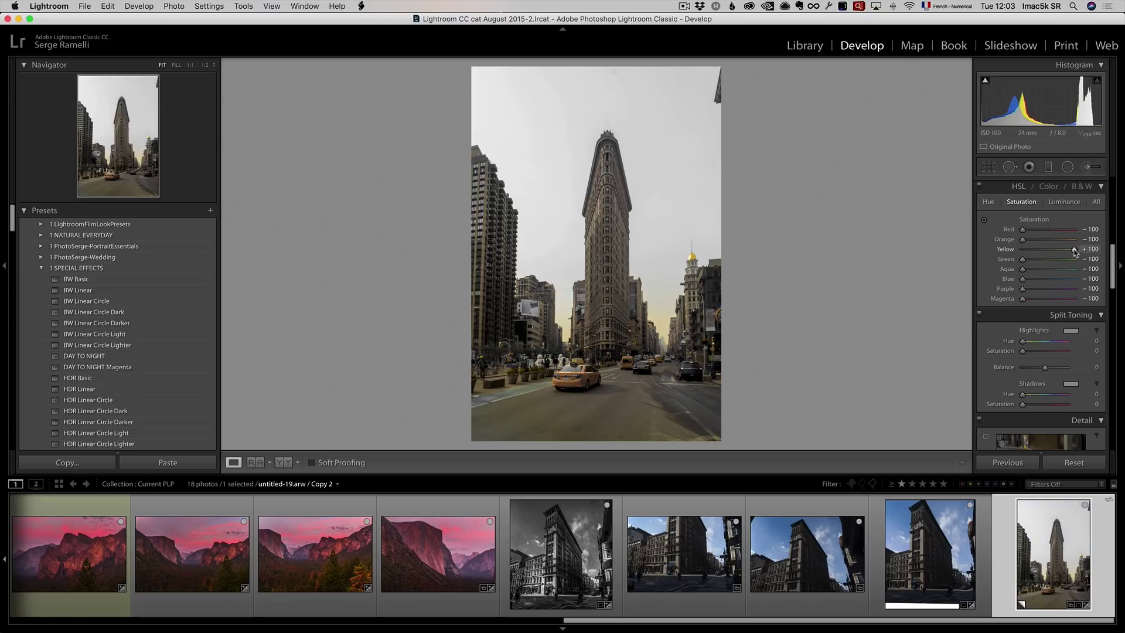
left_click_drag(1022, 239, 1071, 245)
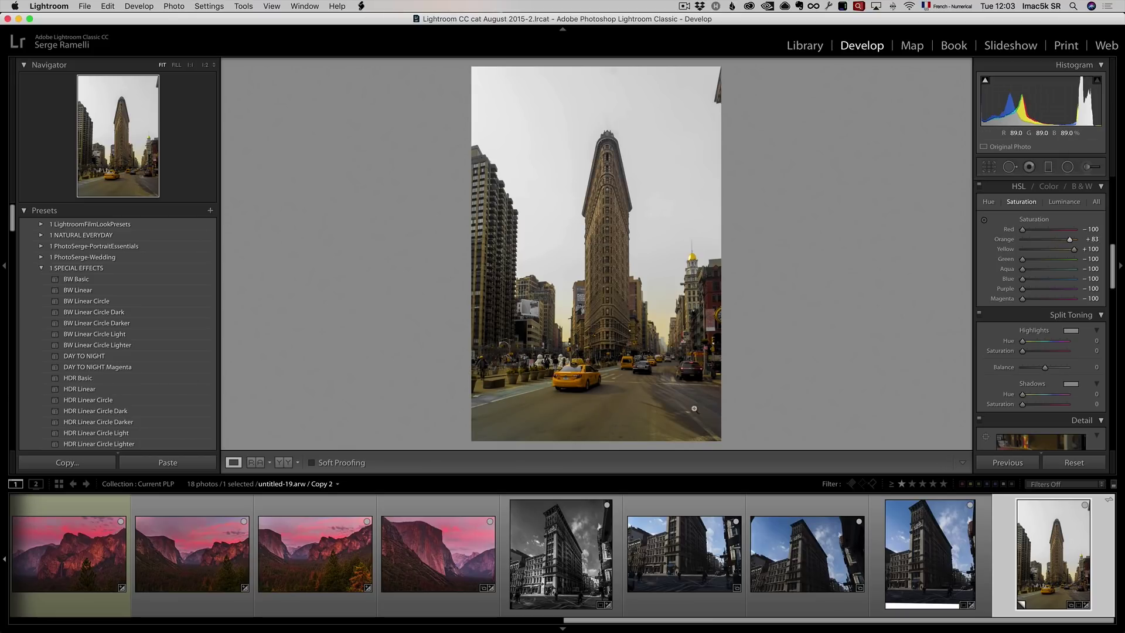
left_click(1090, 168)
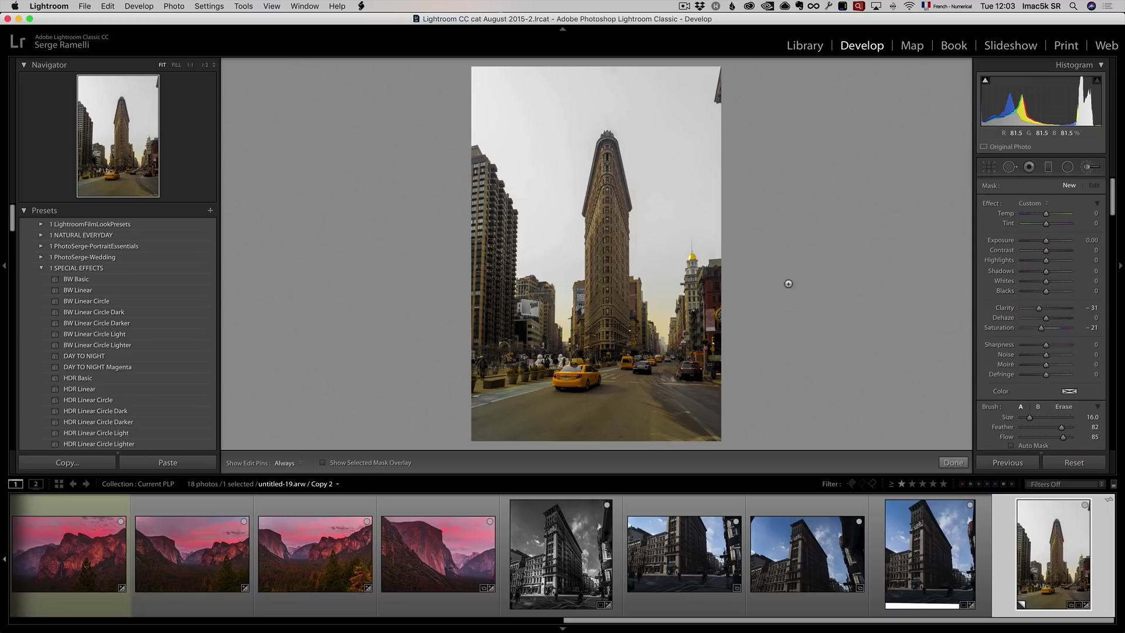
- Set the brush effect to Saturation -100 and paint out colour along the right-side street
left_click(1031, 202)
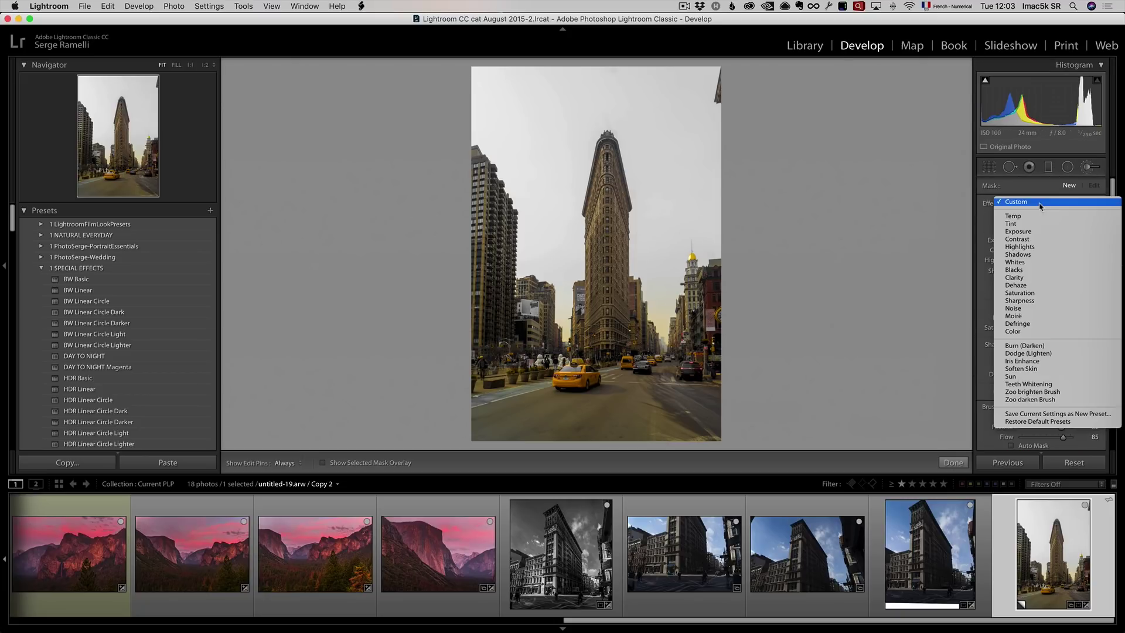
left_click(1049, 293)
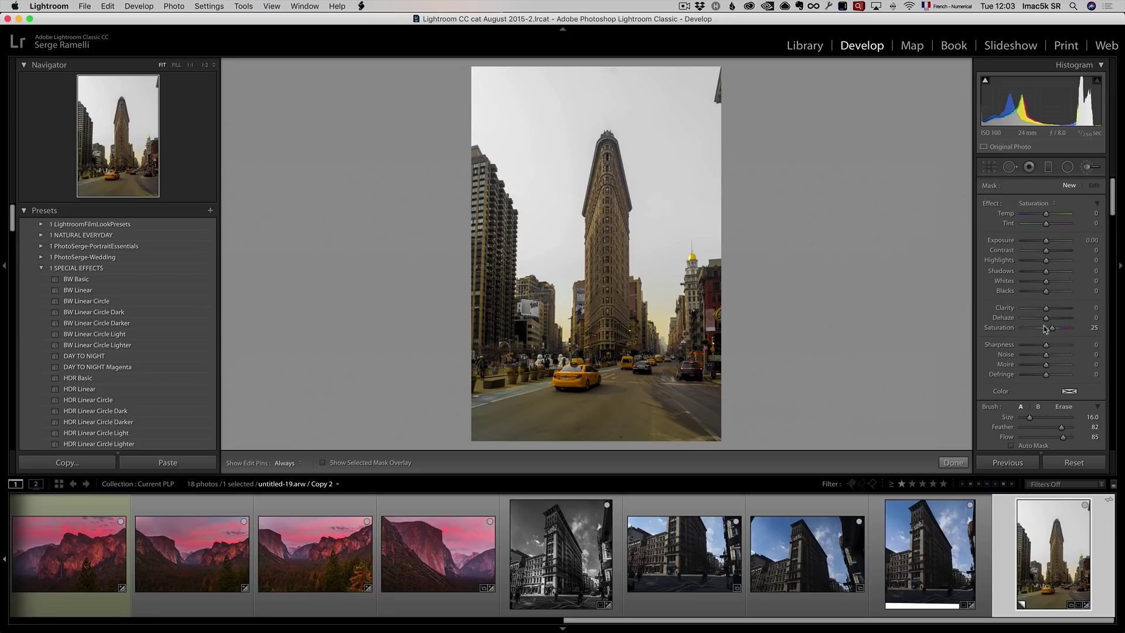
key("h")
scroll(599, 252, "up", 3)
left_click_drag(679, 363, 685, 399)
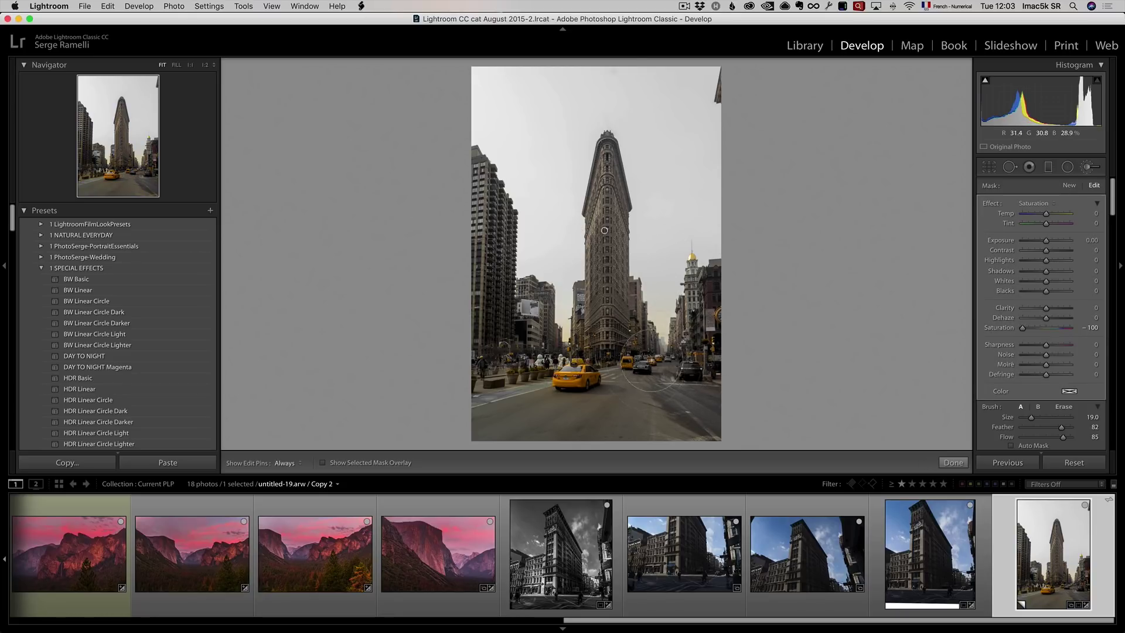
key("h")
- Paint a new Saturation -100 brush mask over the building's yellow tint
left_click(1068, 185)
key("h")
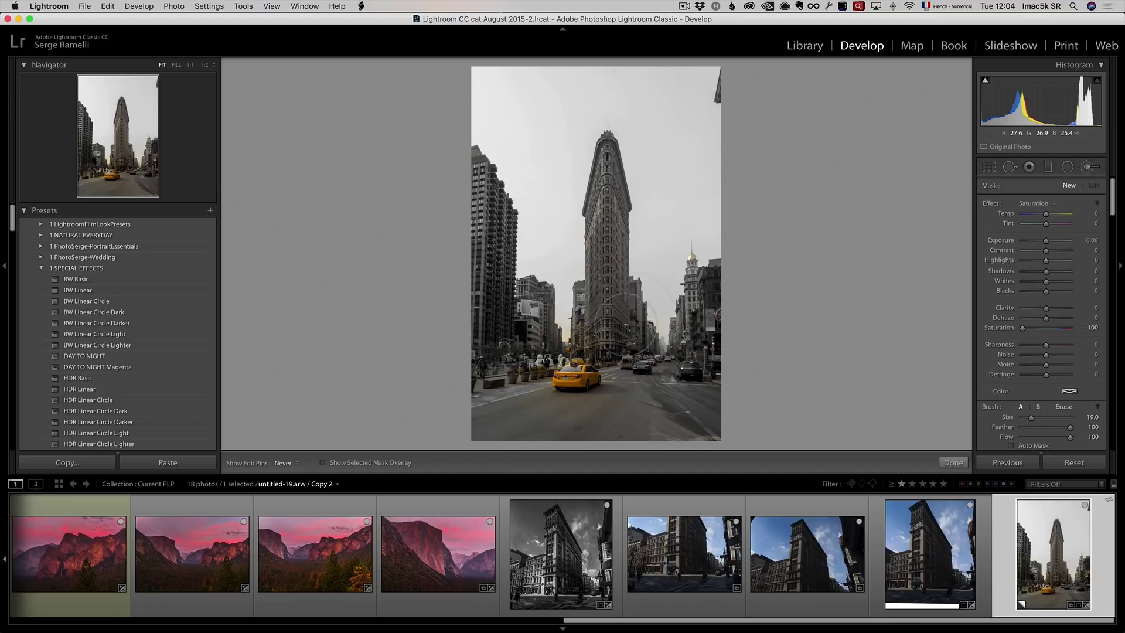
left_click_drag(558, 282, 590, 299)
scroll(590, 298, "down", 5)
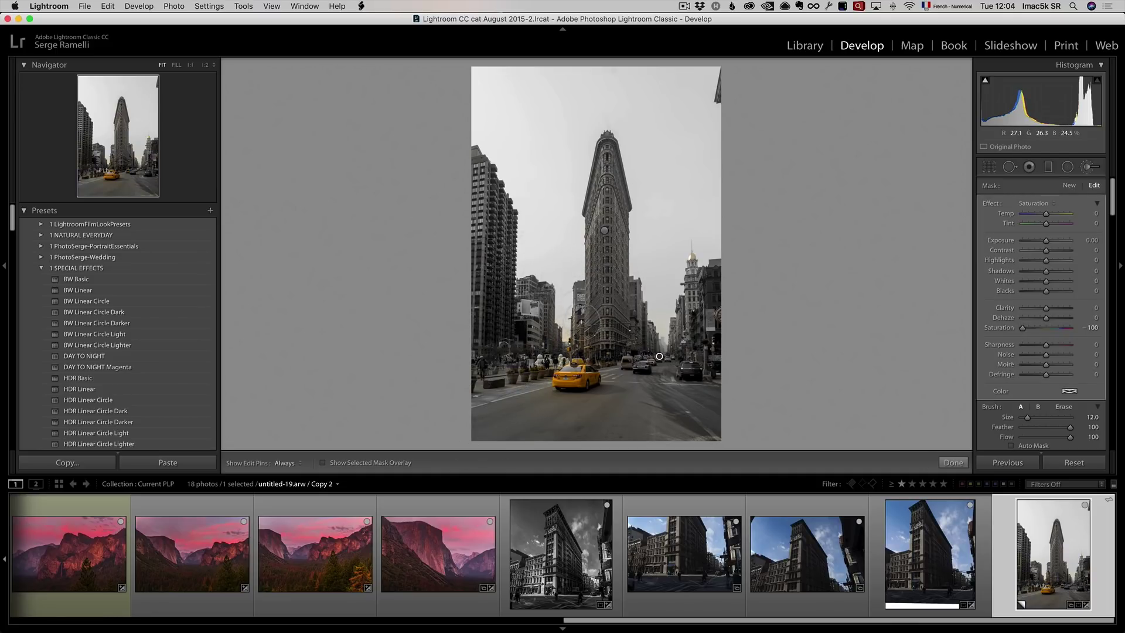
key("h")
key("h")
- Crop the photo tighter by trimming its top and right edges
key("r")
left_click_drag(597, 65, 596, 107)
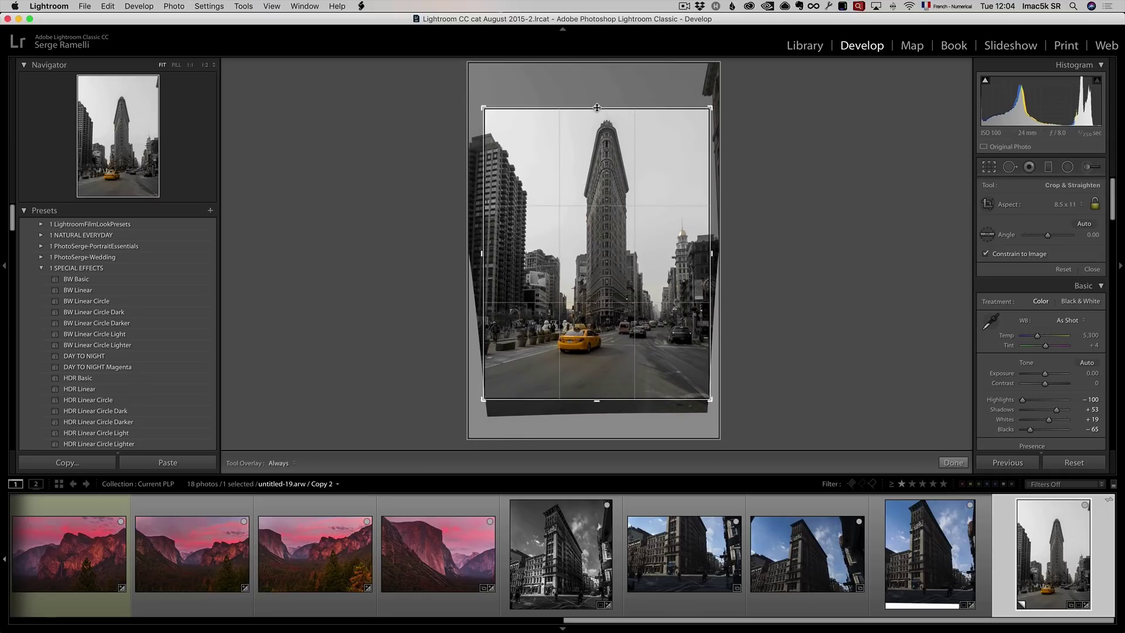
left_click_drag(711, 253, 708, 255)
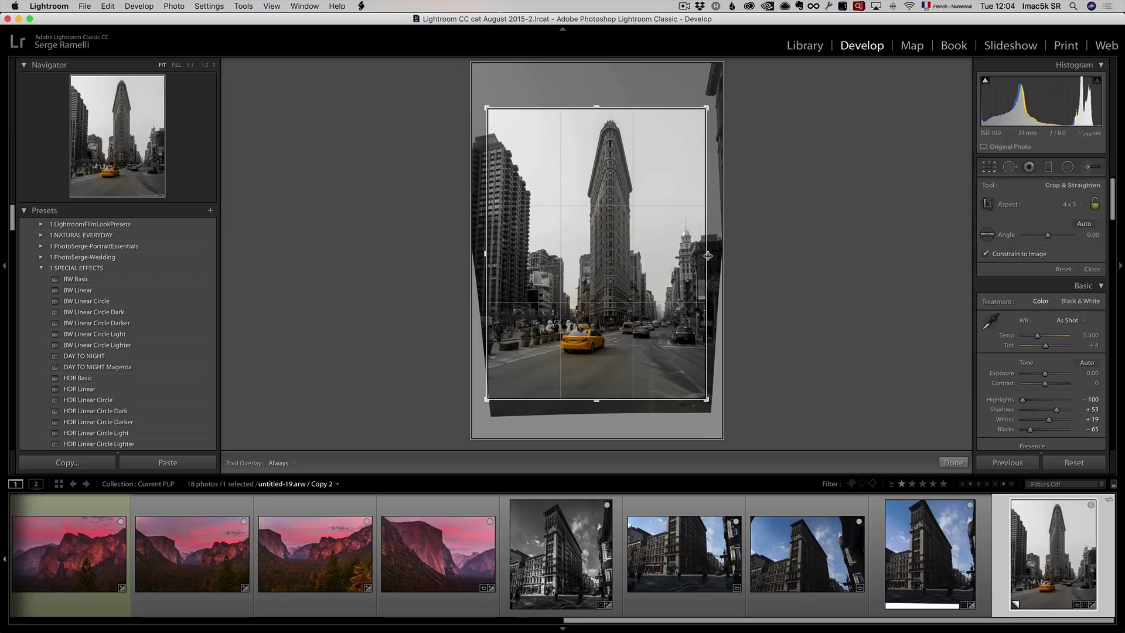
key("Return")
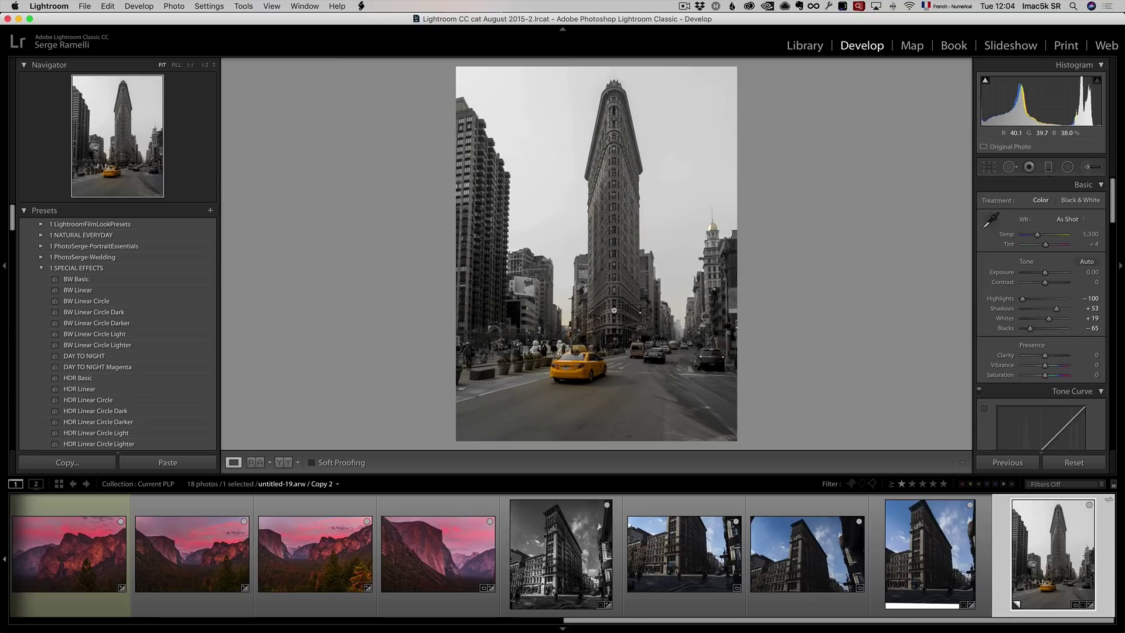
key("k")
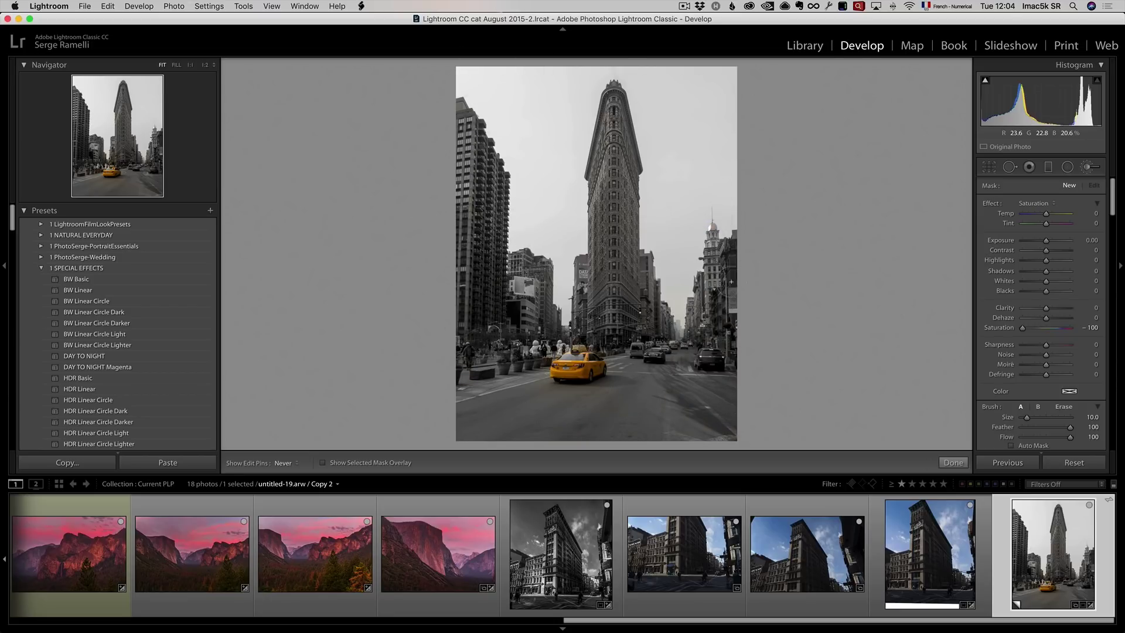
key("h")
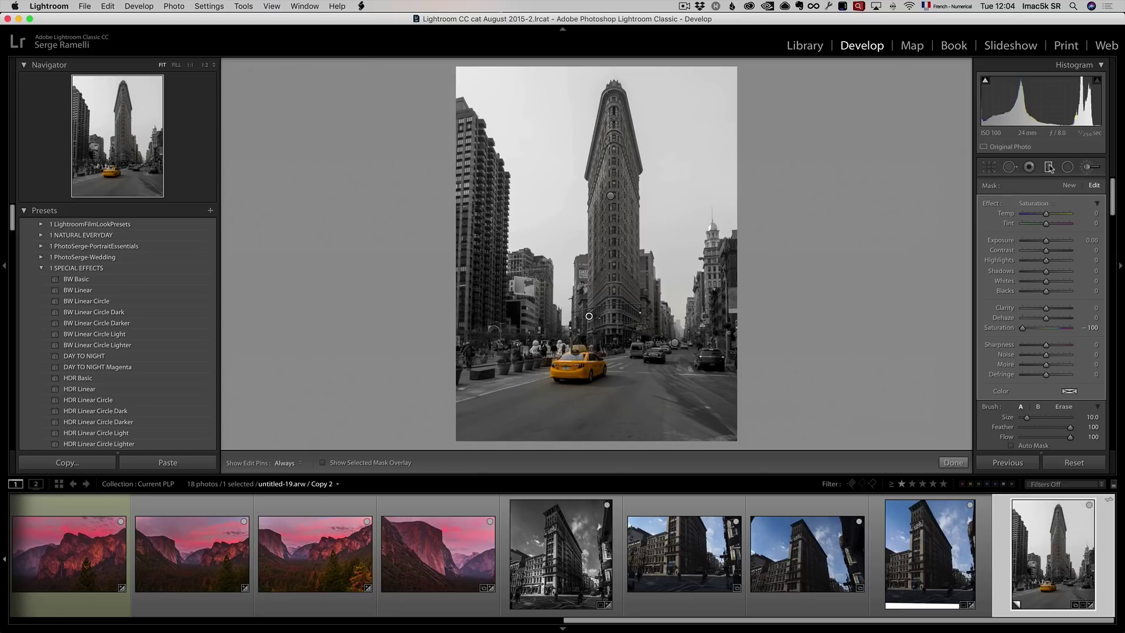
- Drag a graduated filter down the sky and set its exposure to -1.46
left_click(1048, 167)
left_click_drag(622, 155, 610, 283)
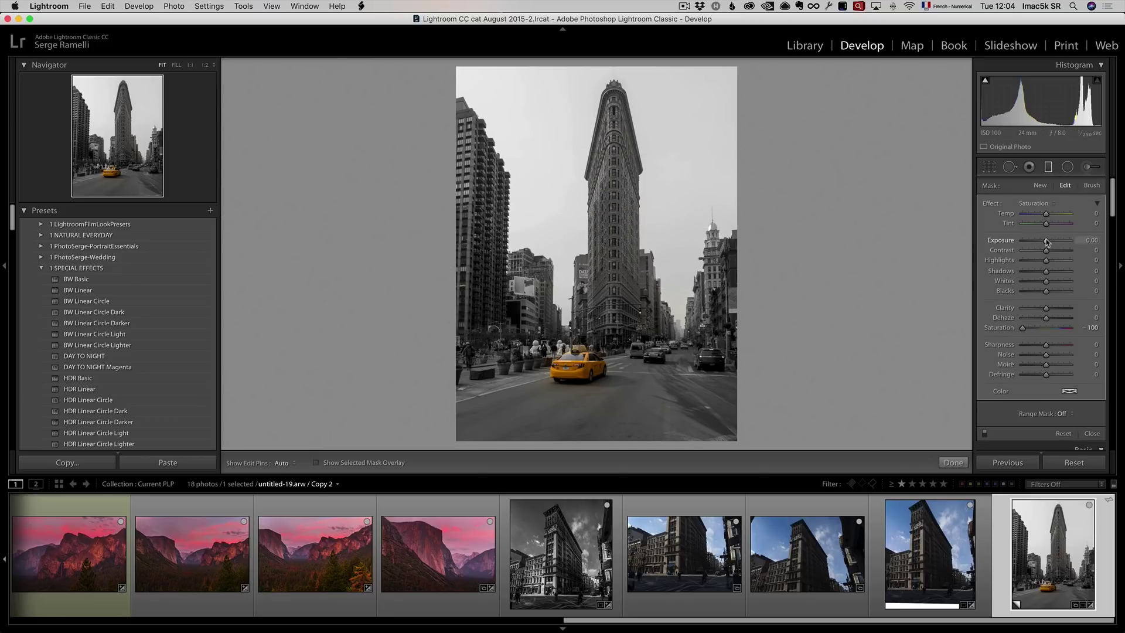
left_click_drag(1038, 242, 1037, 241)
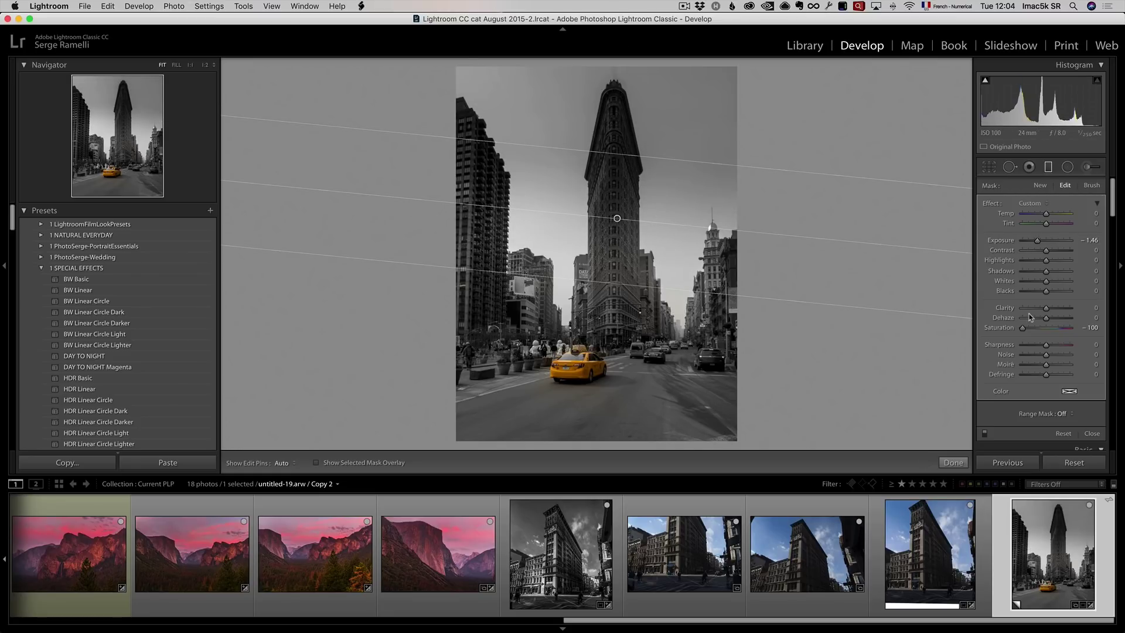
- Limit the sky gradient with a Luminance range mask at 64/100, then add a street gradient
left_click(1062, 414)
left_click(1057, 431)
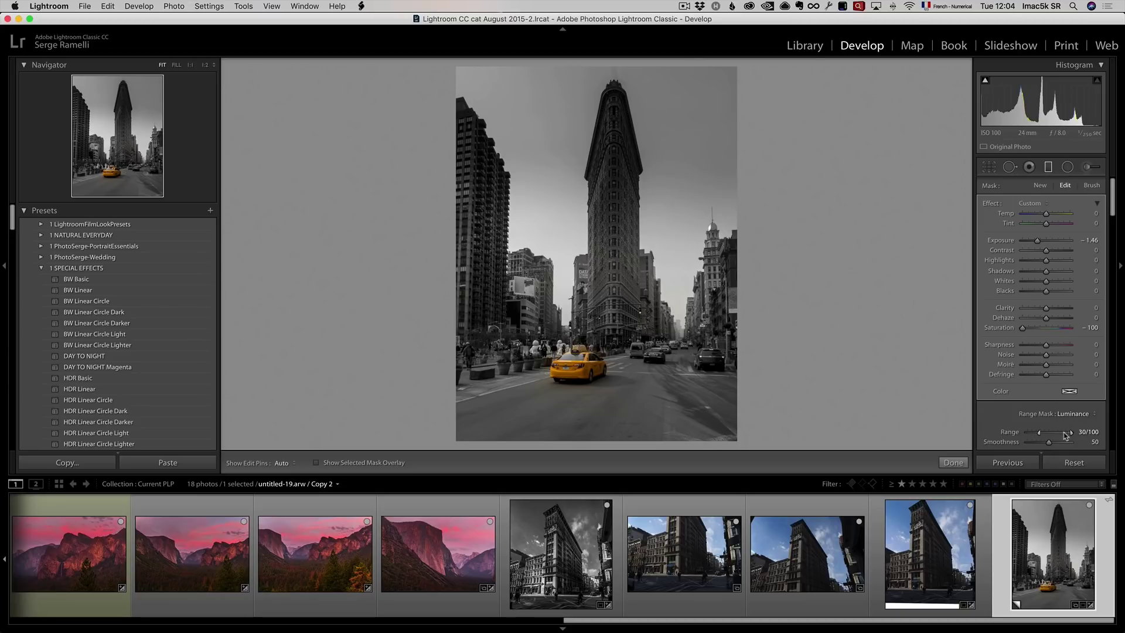
left_click_drag(1054, 437, 1068, 433)
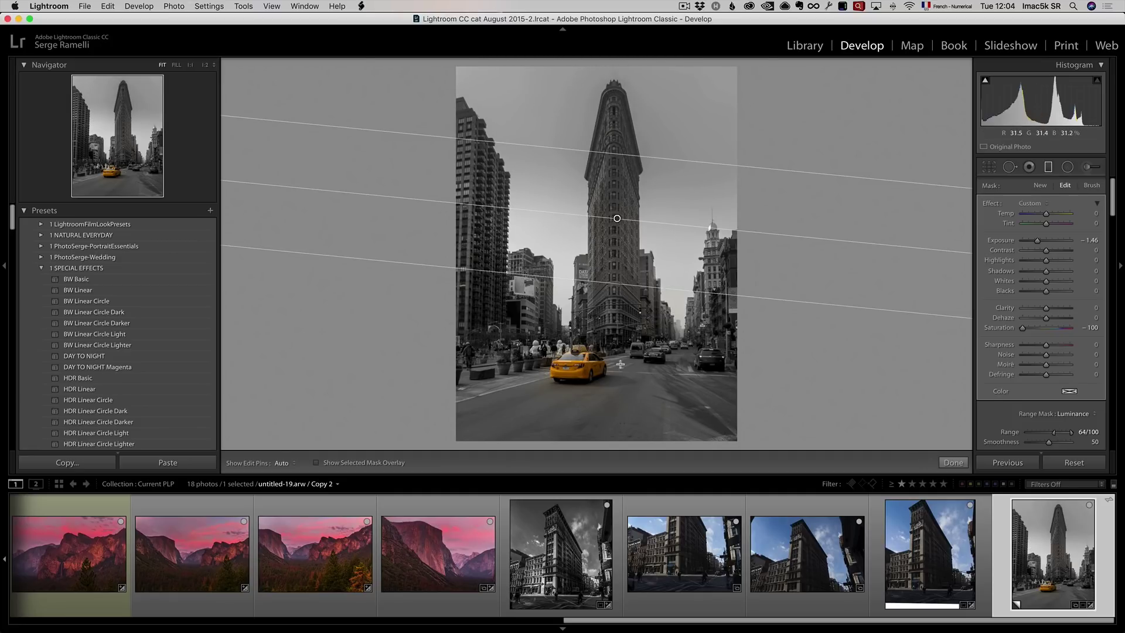
left_click_drag(620, 365, 621, 312)
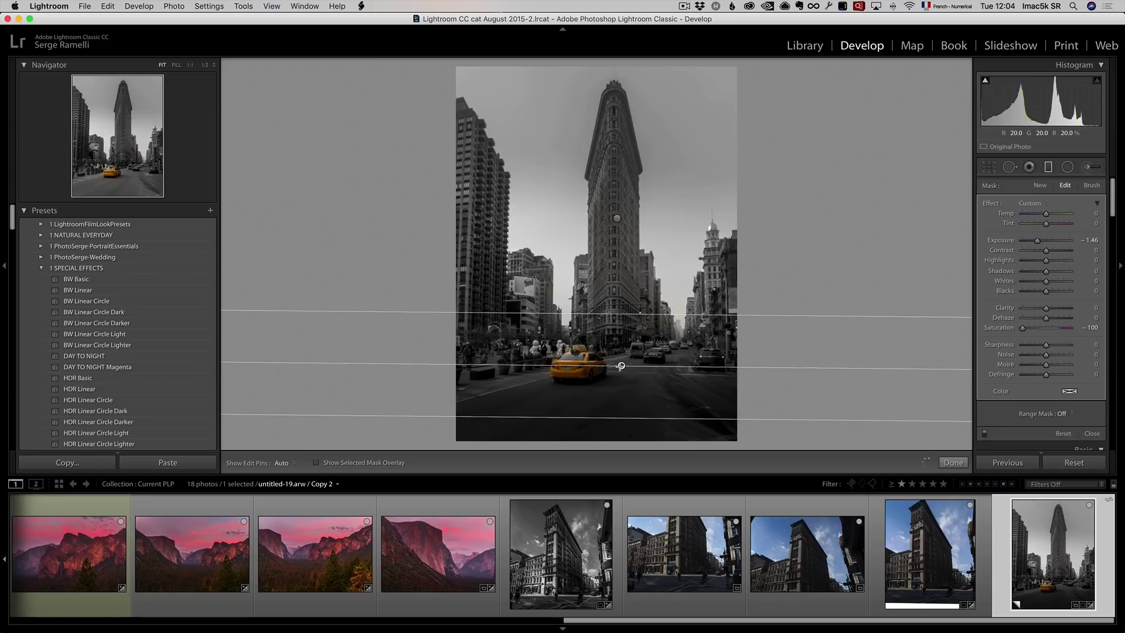
left_click_drag(621, 366, 625, 415)
- Leave the gradient edits, set Contrast +51 and Clarity +56, and compare before/after
left_click(953, 462)
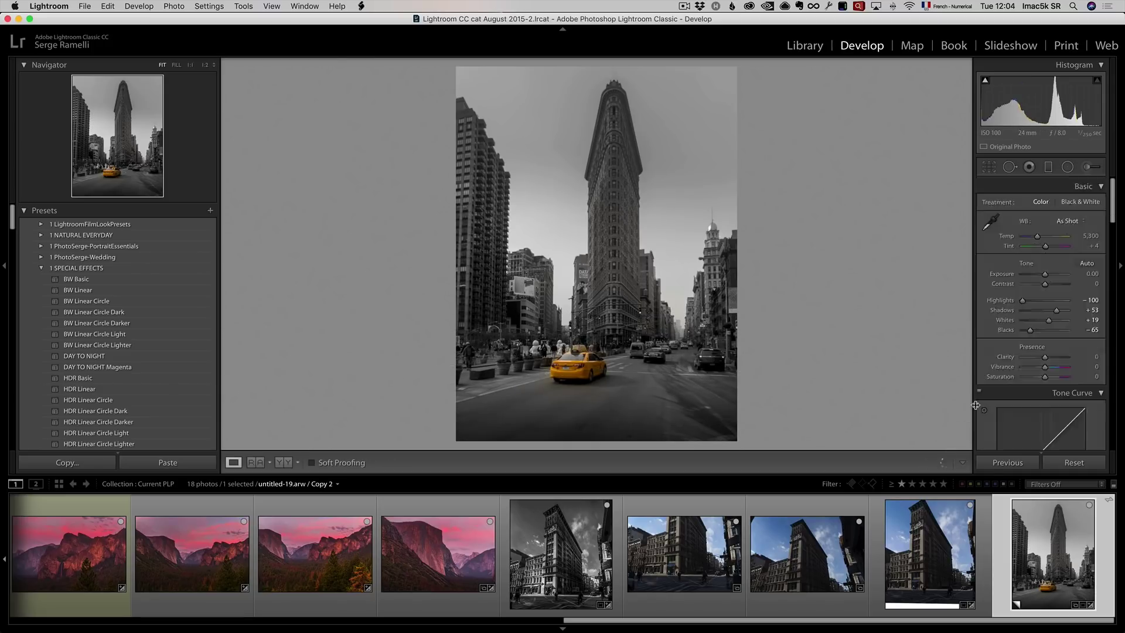
left_click_drag(1044, 284, 1056, 285)
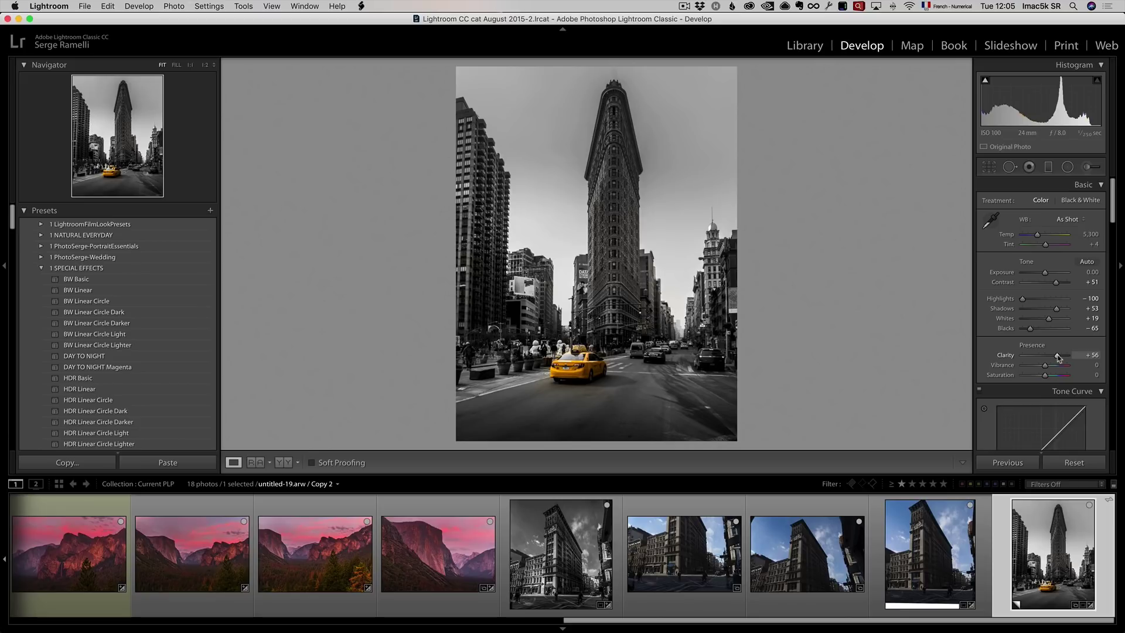
key("alt")
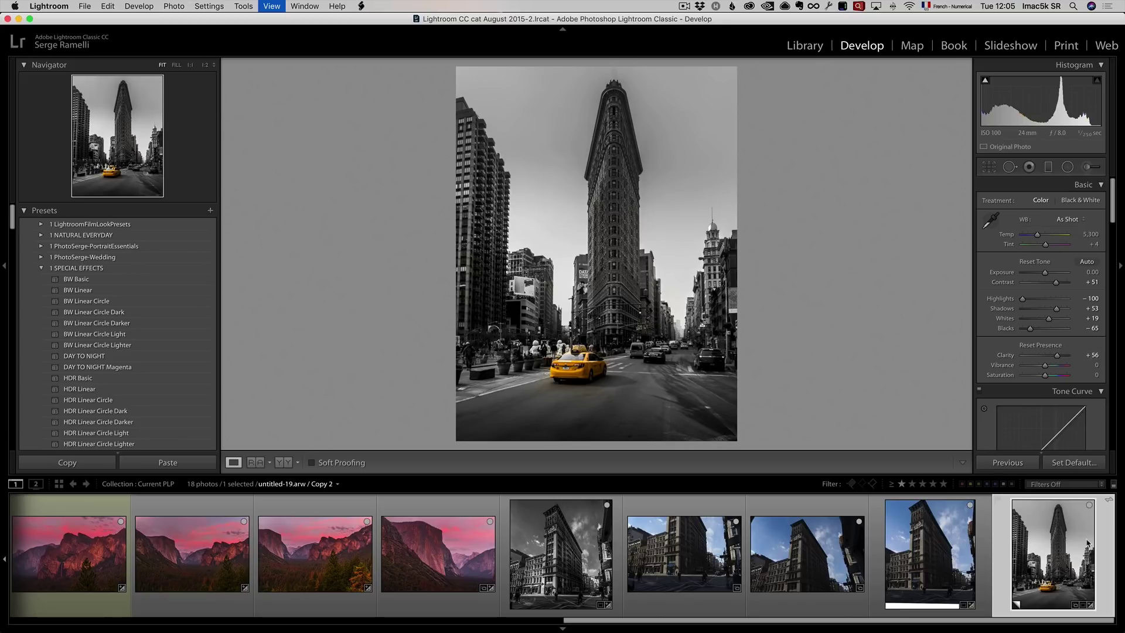
key("backslash")
key("backslash")
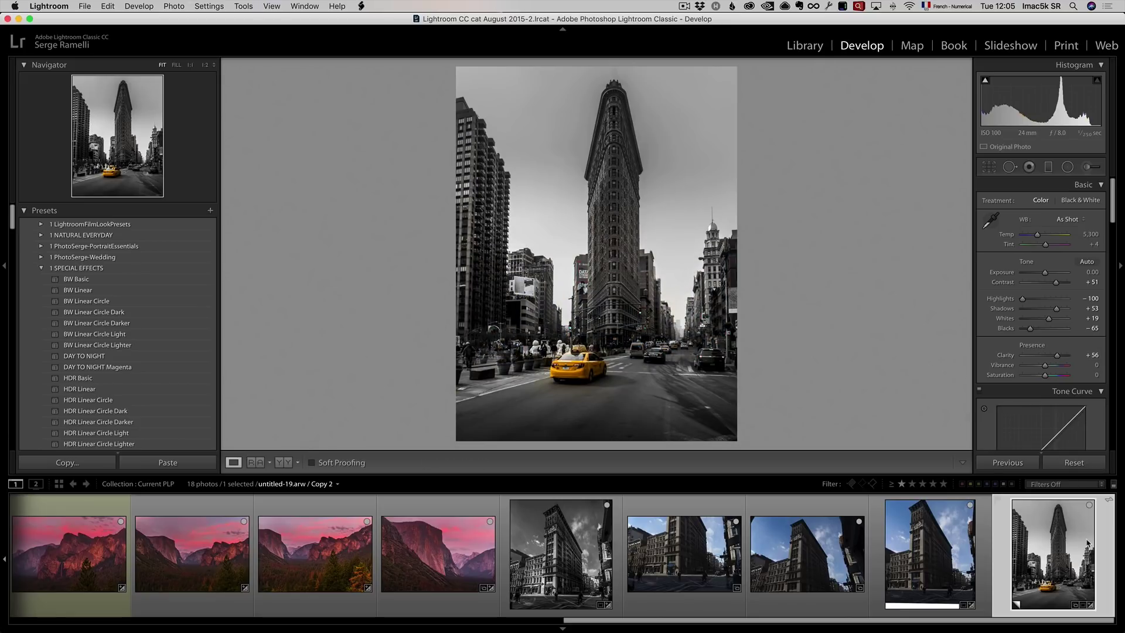